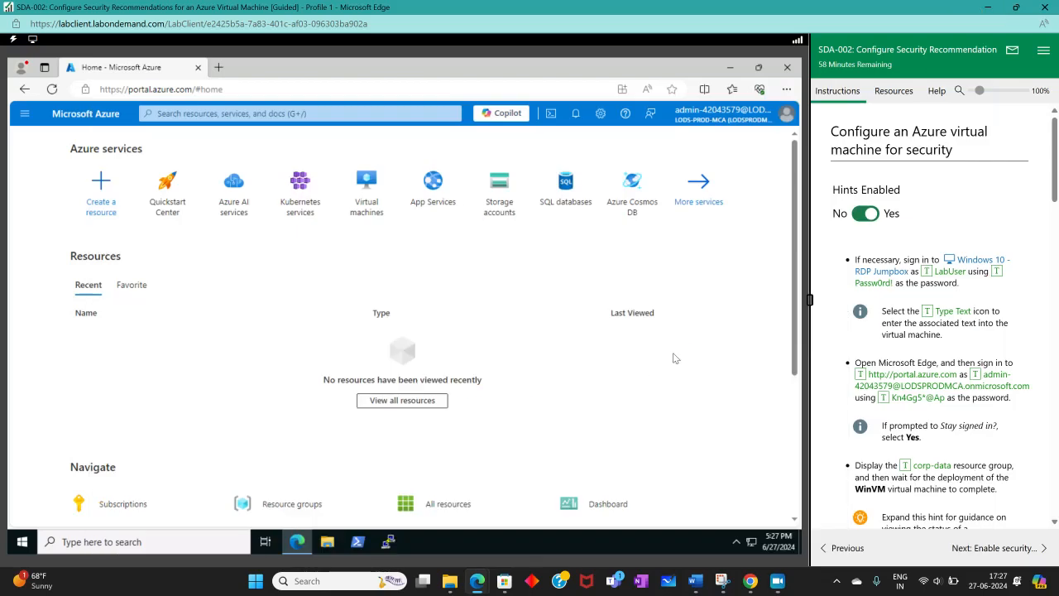
# Step: Turn off the hints in the lab instructions and read through the resource group task
pyautogui.scroll(-3, 949, 357)
pyautogui.scroll(5, 949, 357)
pyautogui.scroll(-4, 995, 337)
pyautogui.scroll(3, 900, 199)
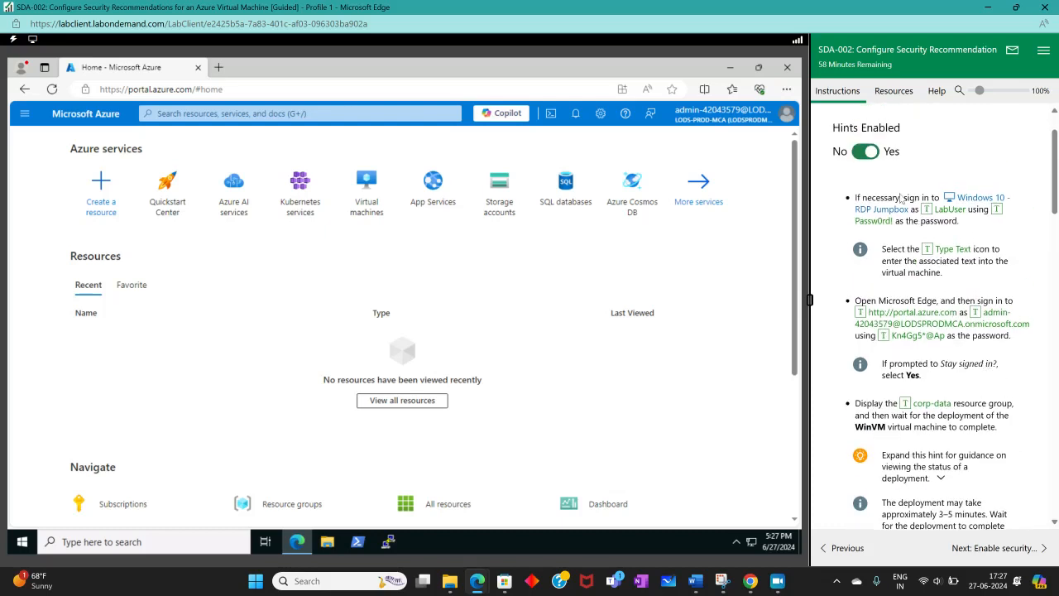
pyautogui.click(871, 150)
pyautogui.scroll(-3, 931, 282)
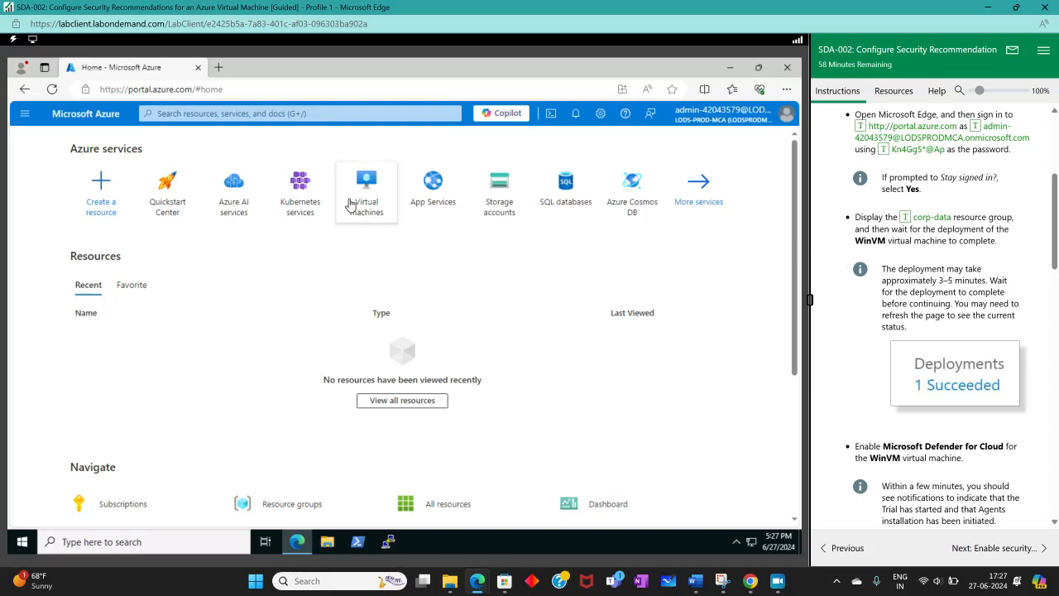
# Step: Find the resource groups service and open the corp-data resource group
pyautogui.click(228, 114)
pyautogui.write('res')
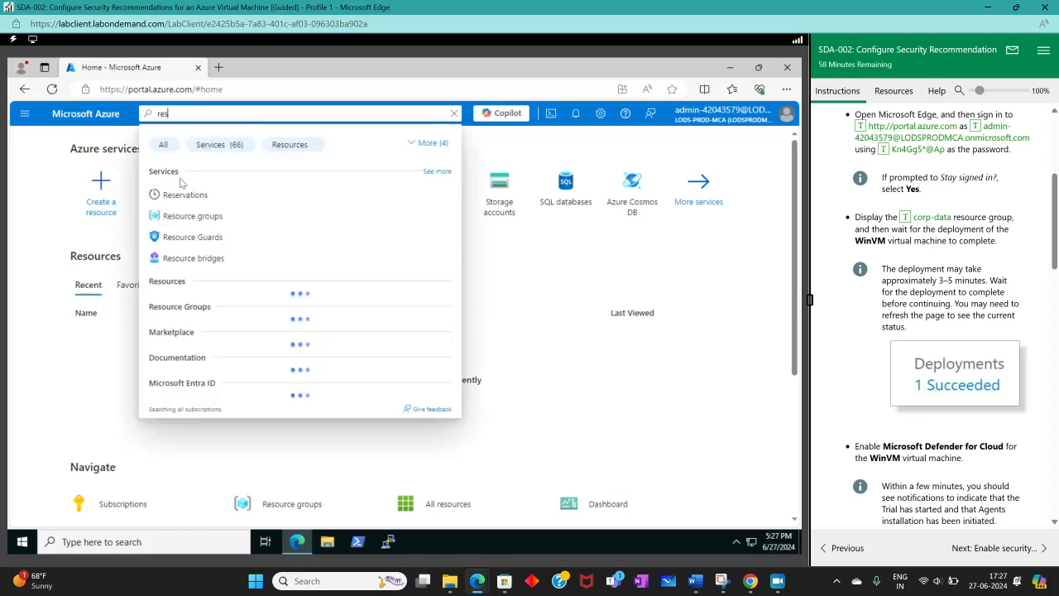
pyautogui.click(214, 208)
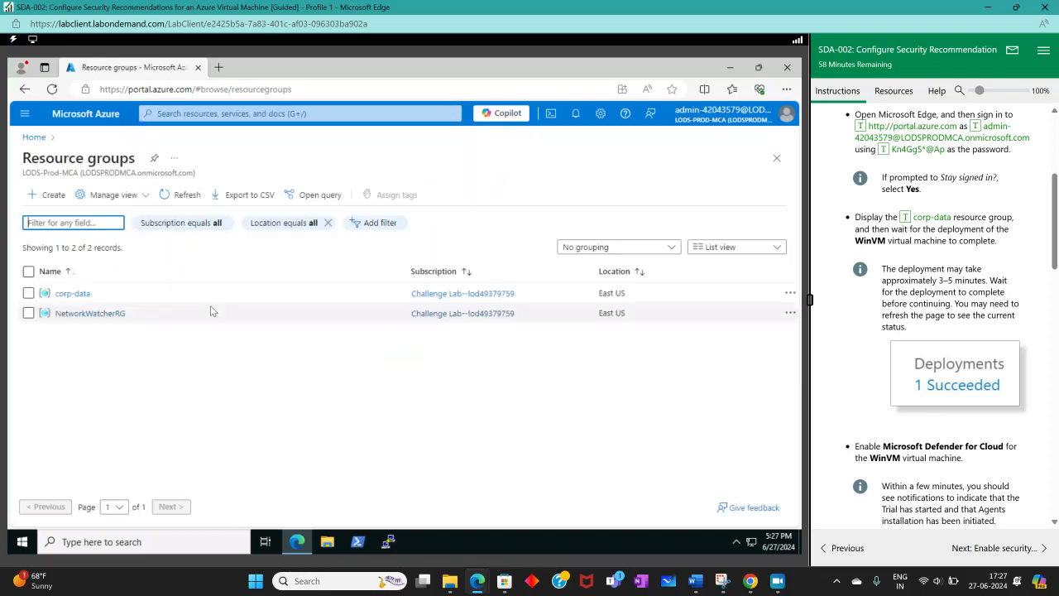
pyautogui.click(73, 296)
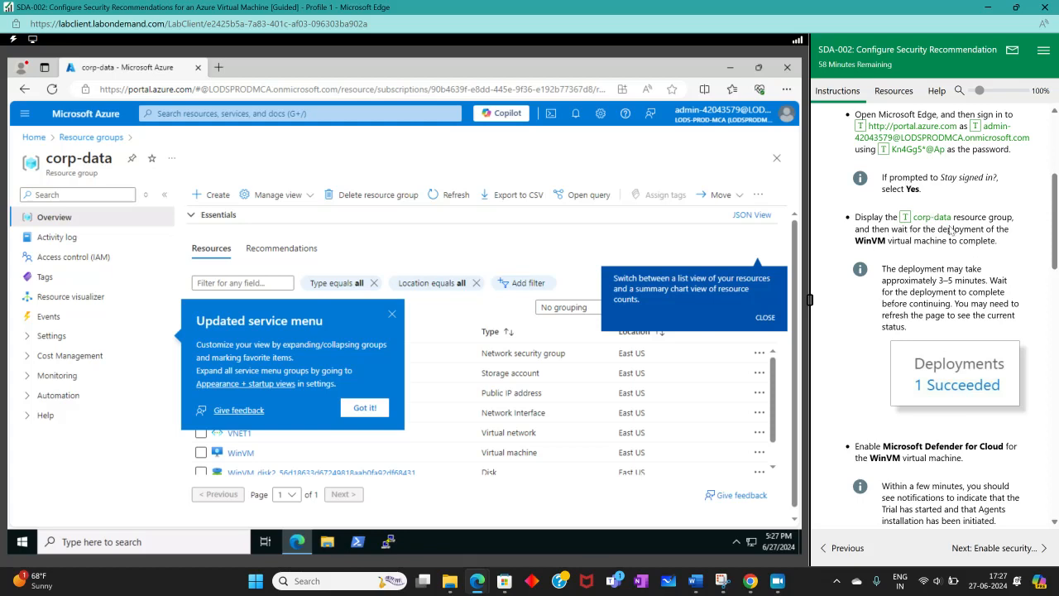
# Step: Open the WinVM virtual machine from the corp-data resources and dismiss the service menu notice
pyautogui.moveTo(796, 262); pyautogui.dragTo(690, 307)
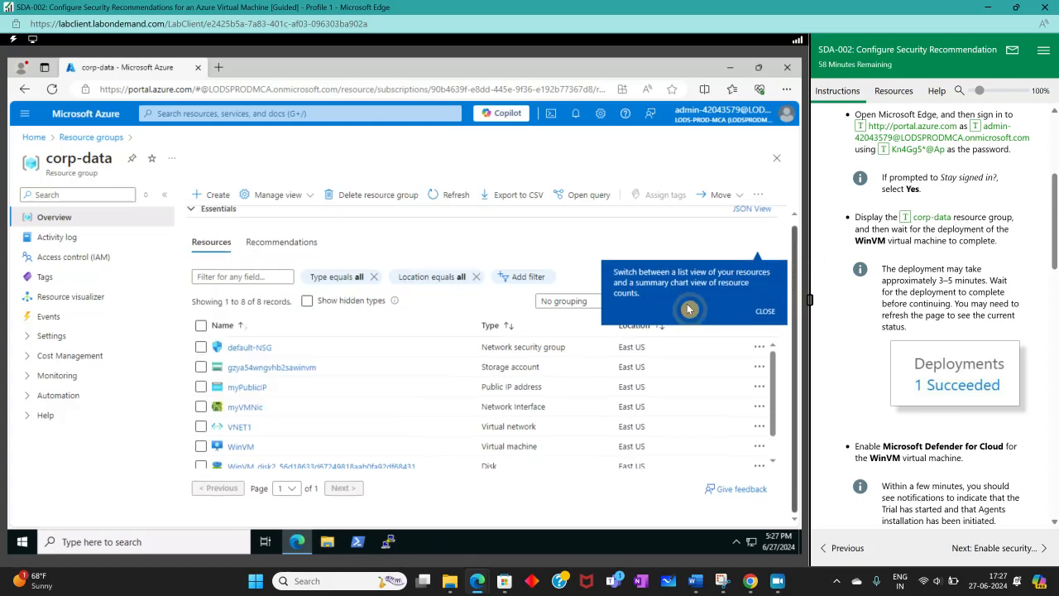
pyautogui.scroll(-1, 234, 436)
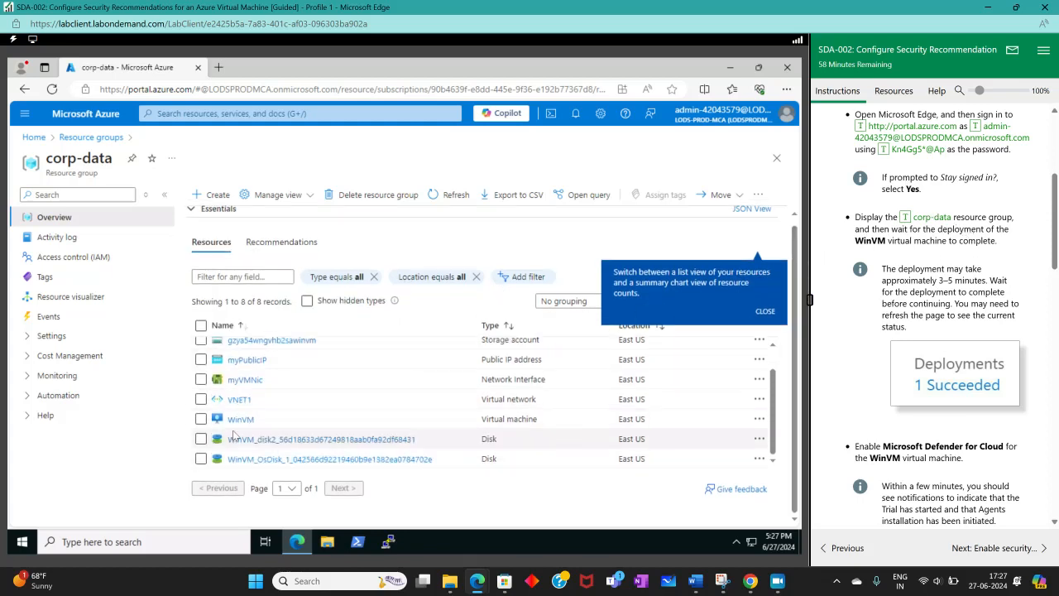
pyautogui.click(238, 421)
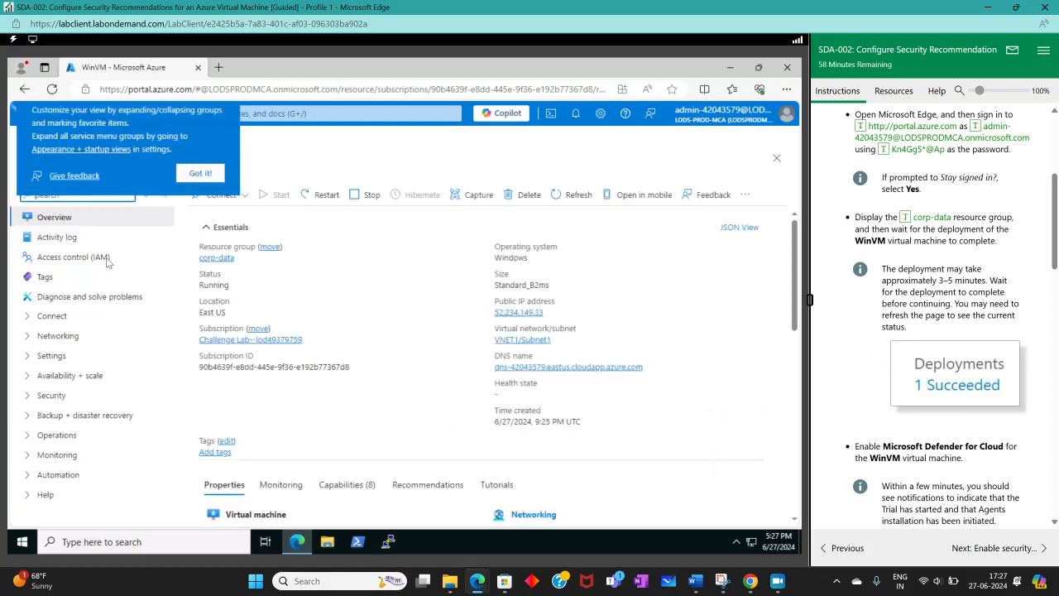
pyautogui.click(200, 173)
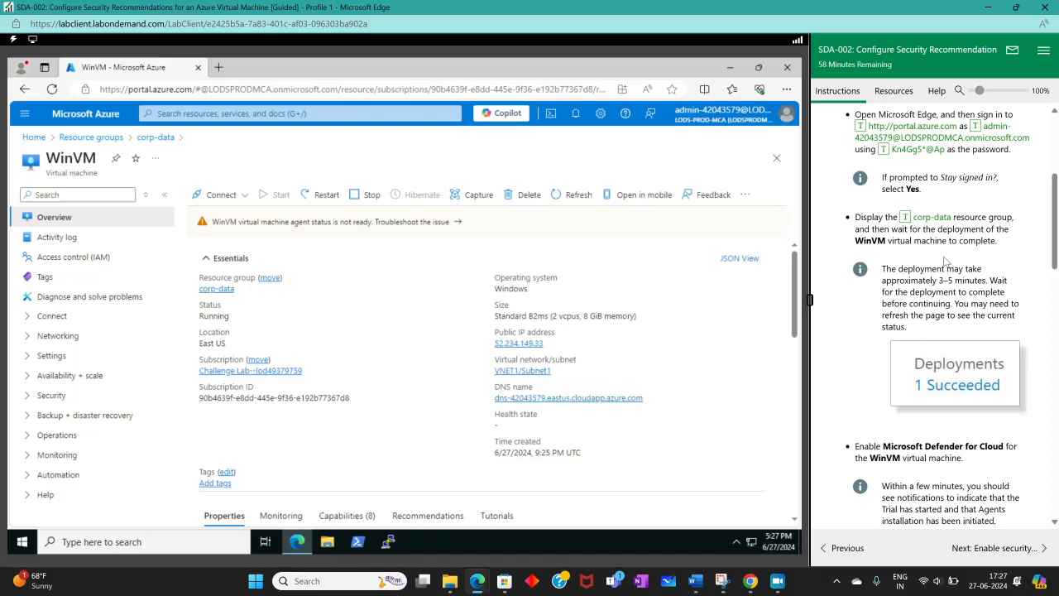
# Step: Open the Microsoft Defender for Cloud page of WinVM and review its recommendations and security alerts sections
pyautogui.scroll(-4, 929, 394)
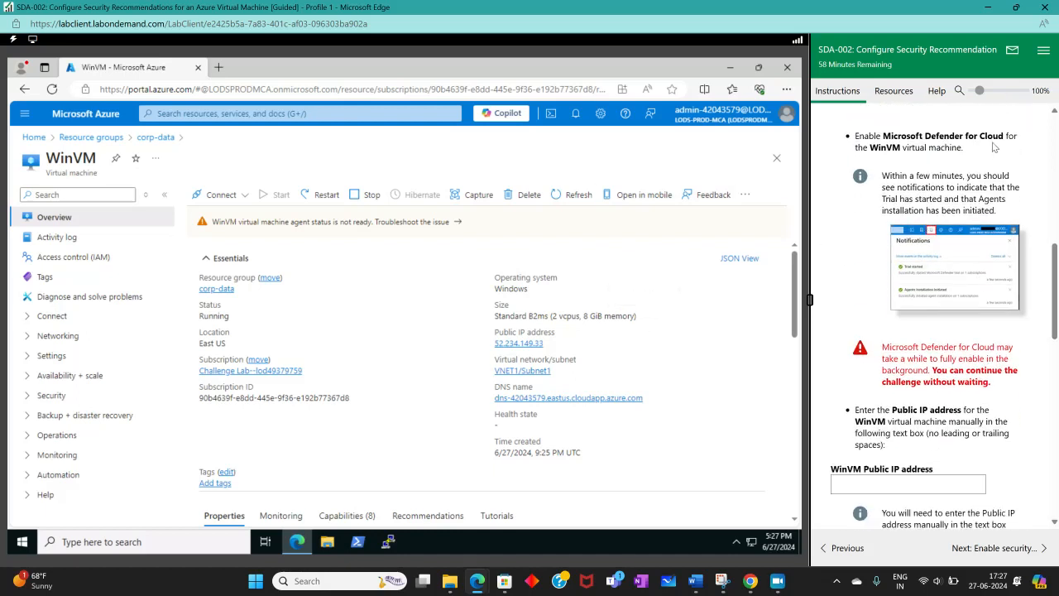
pyautogui.click(25, 399)
pyautogui.click(83, 411)
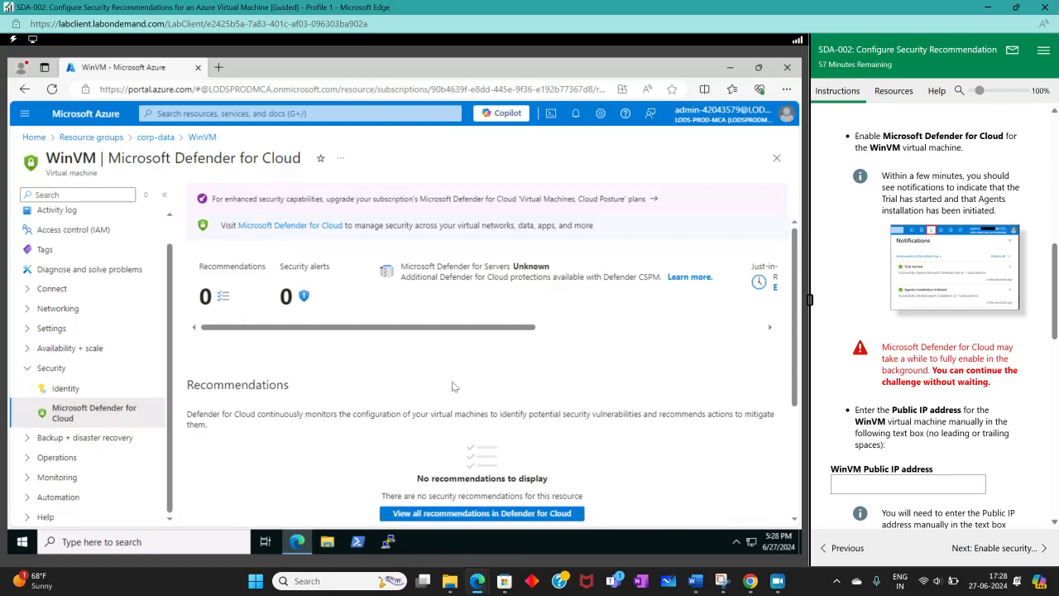
pyautogui.scroll(-3, 422, 395)
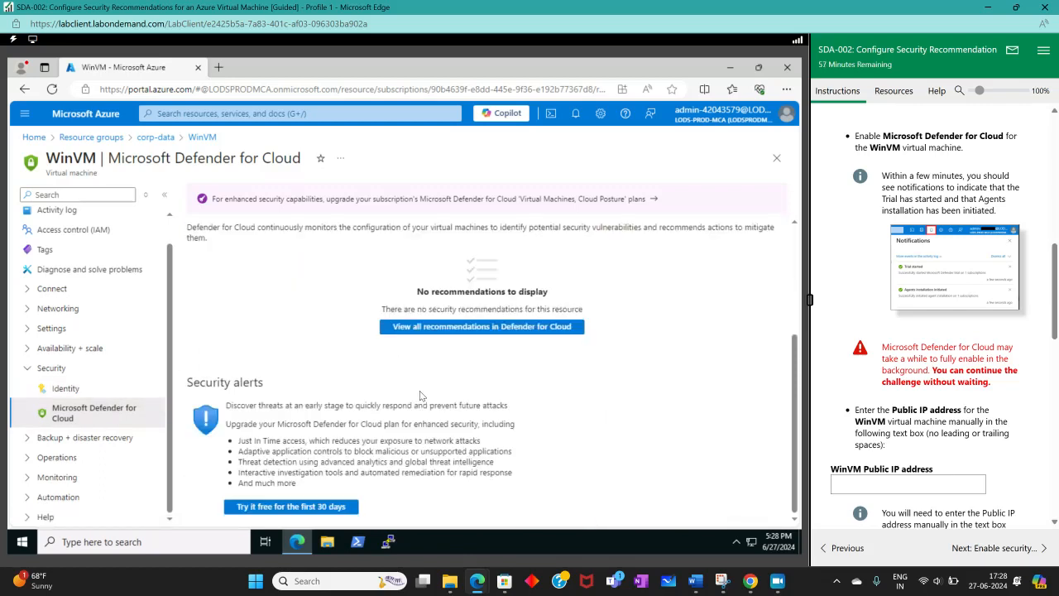
pyautogui.scroll(3, 311, 491)
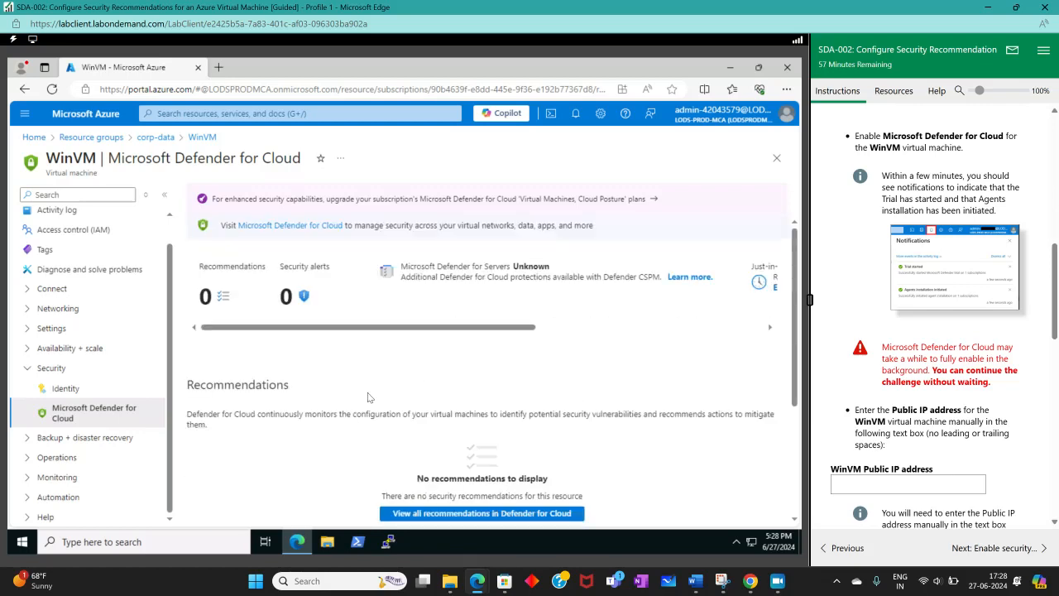
pyautogui.scroll(-3, 403, 373)
pyautogui.scroll(3, 380, 399)
pyautogui.scroll(-3, 313, 440)
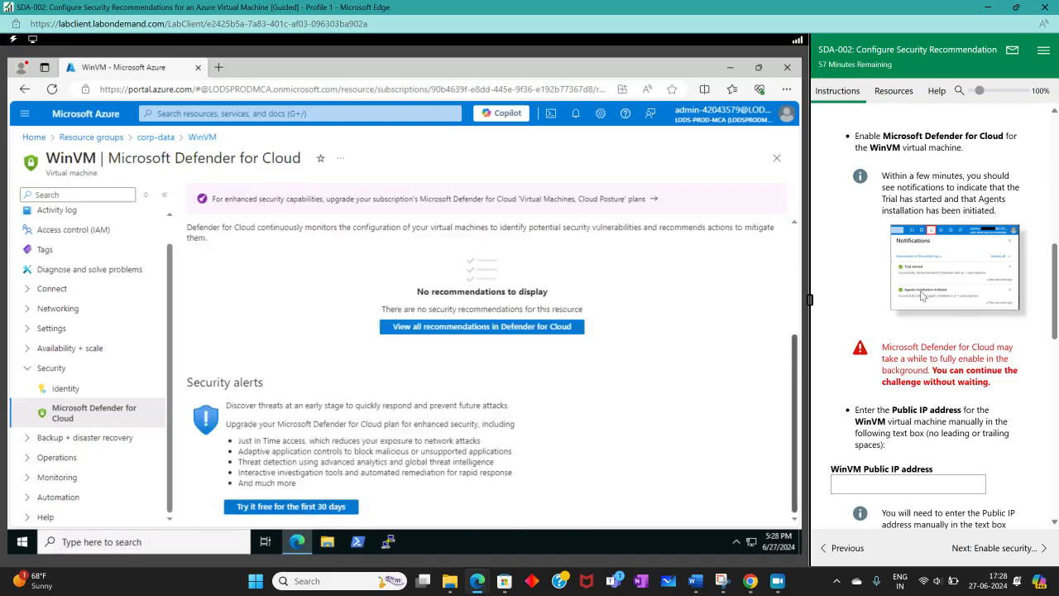
# Step: Turn the lab hints on and expand the guidance on enabling Microsoft Defender for Cloud for a virtual machine
pyautogui.scroll(15, 879, 213)
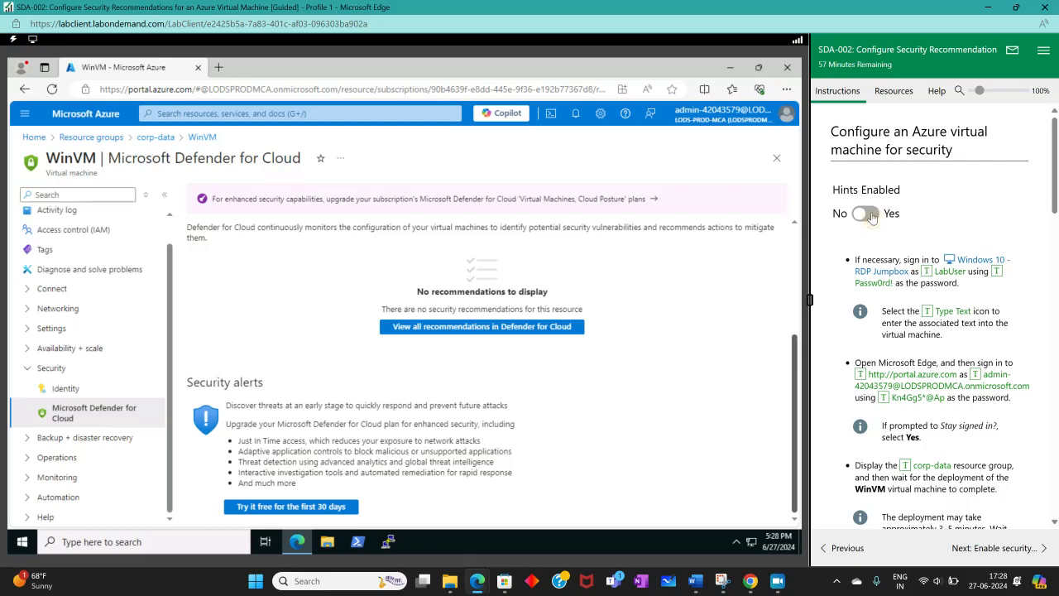
pyautogui.scroll(-15, 901, 240)
pyautogui.scroll(3, 938, 261)
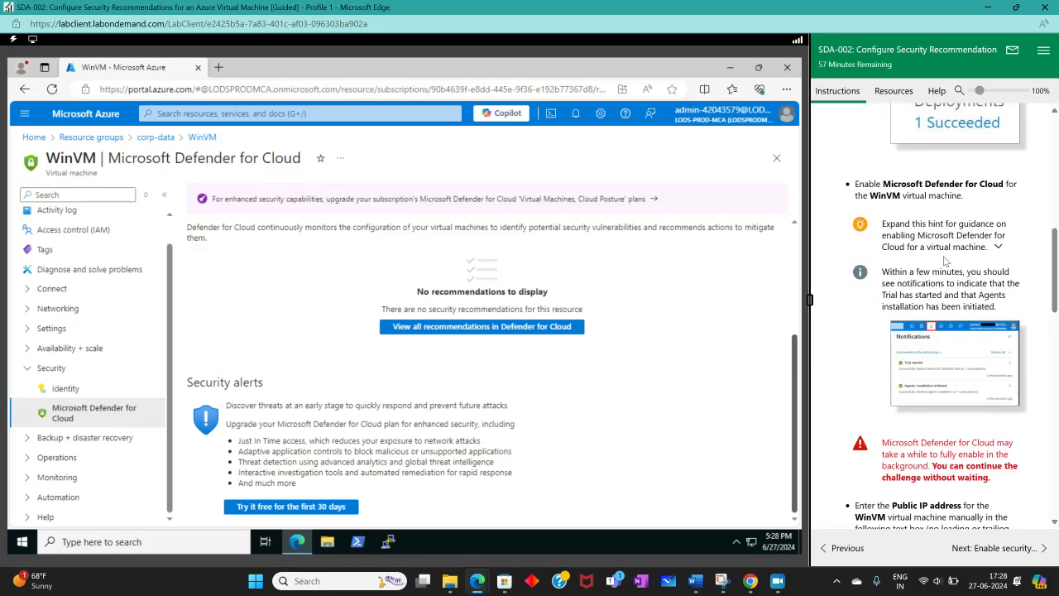
pyautogui.click(976, 224)
pyautogui.scroll(-3, 960, 285)
pyautogui.scroll(2, 958, 287)
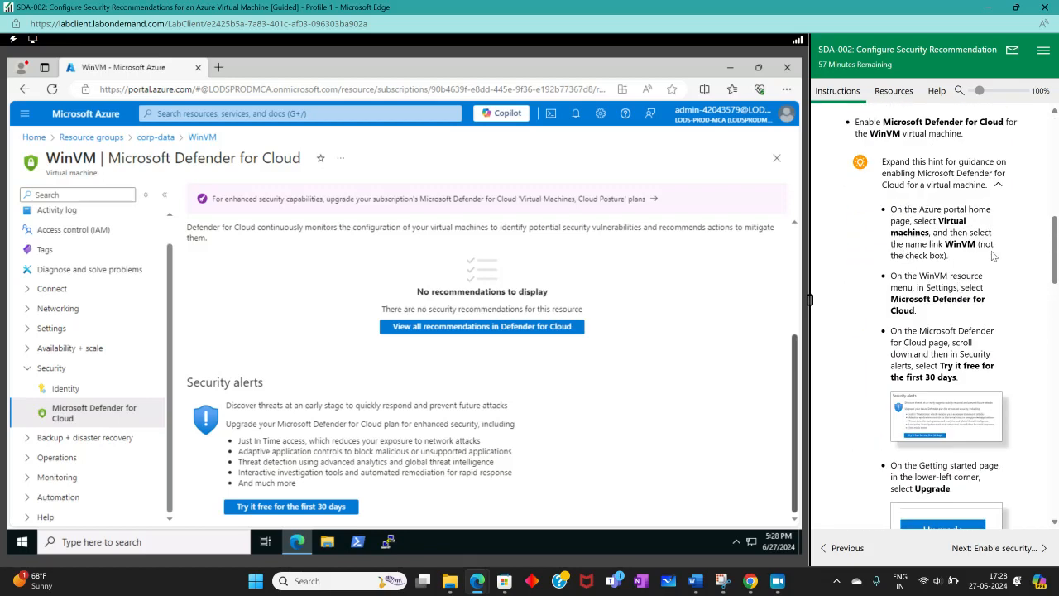
pyautogui.scroll(-3, 933, 348)
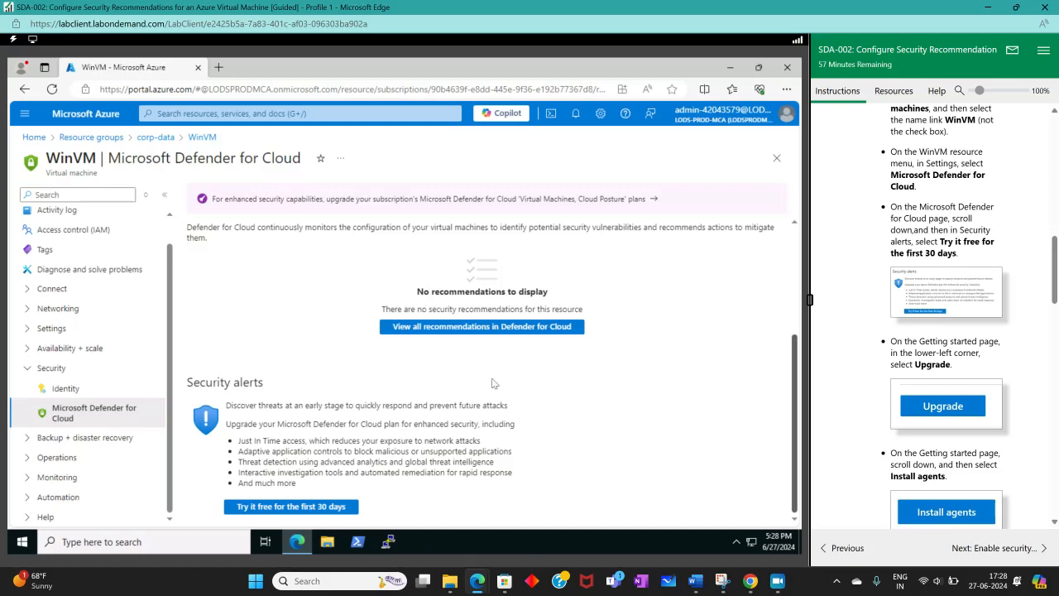
# Step: Start the free 30-day Microsoft Defender for Cloud trial for WinVM and upgrade to the enhanced security features
pyautogui.click(318, 506)
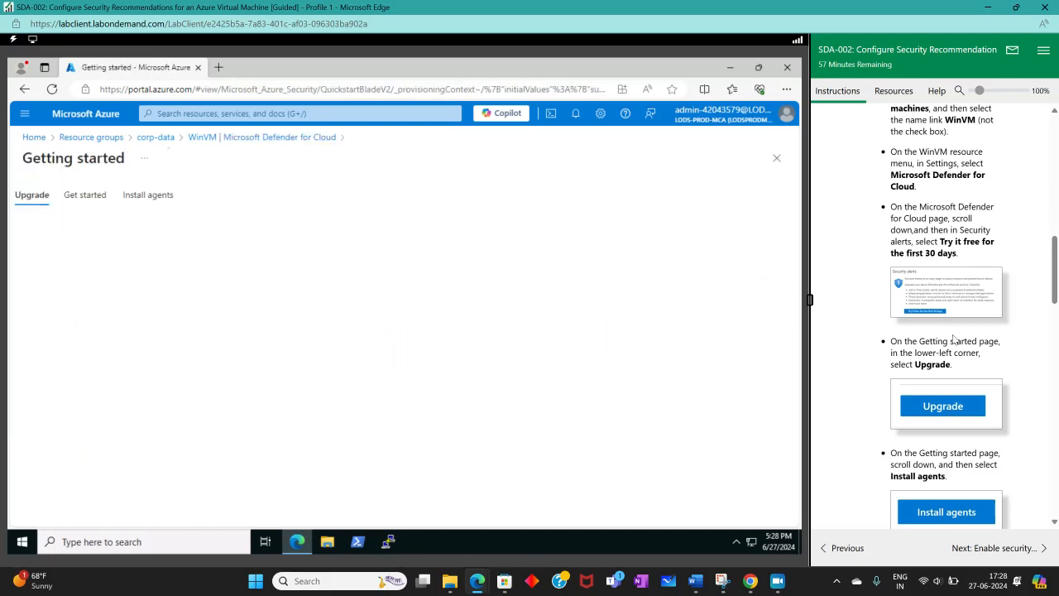
pyautogui.scroll(15, 953, 339)
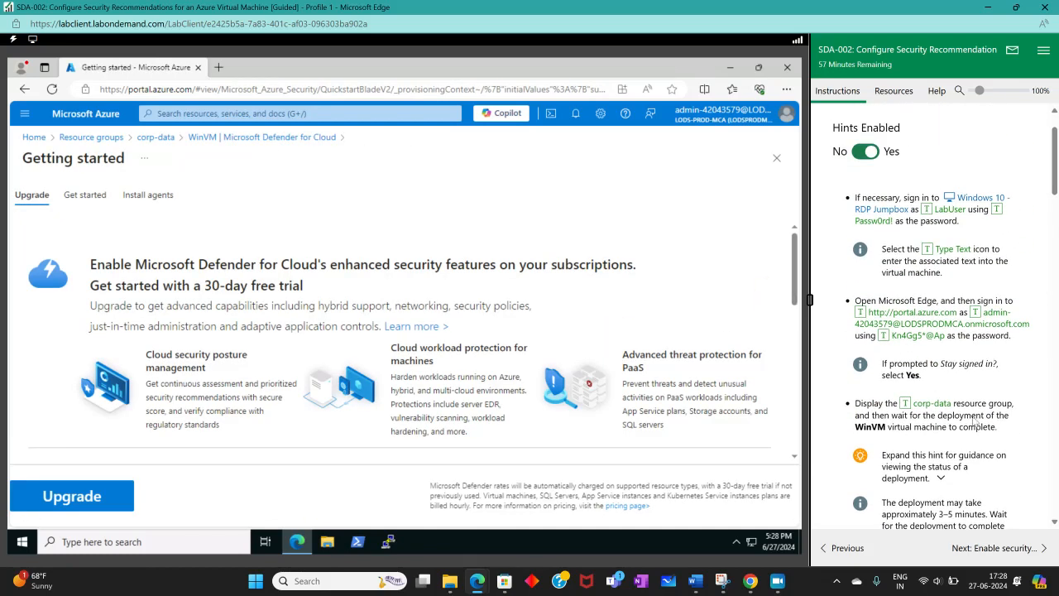
pyautogui.scroll(-12, 975, 423)
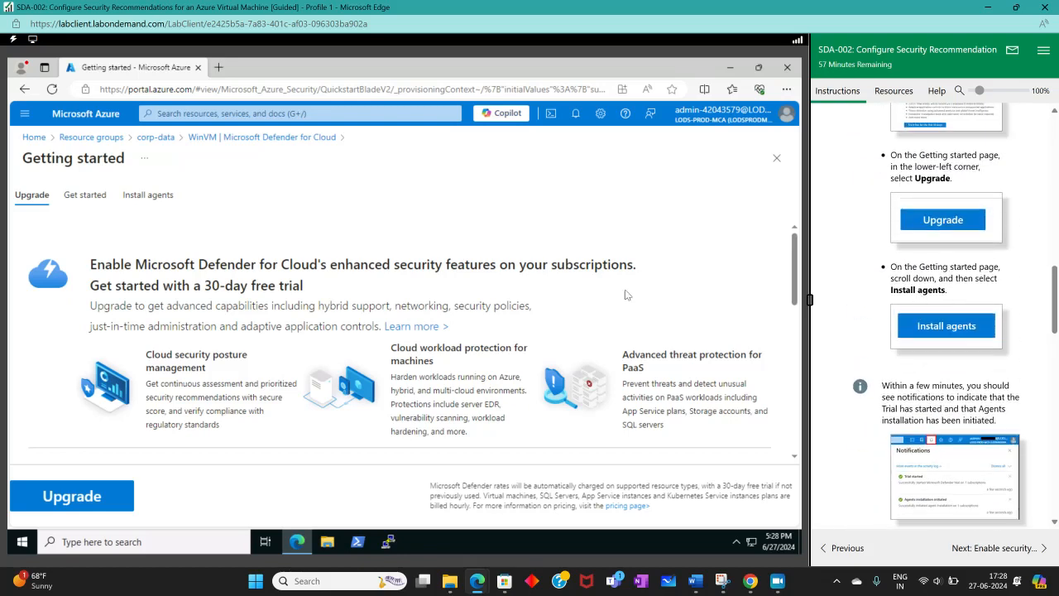
pyautogui.click(73, 489)
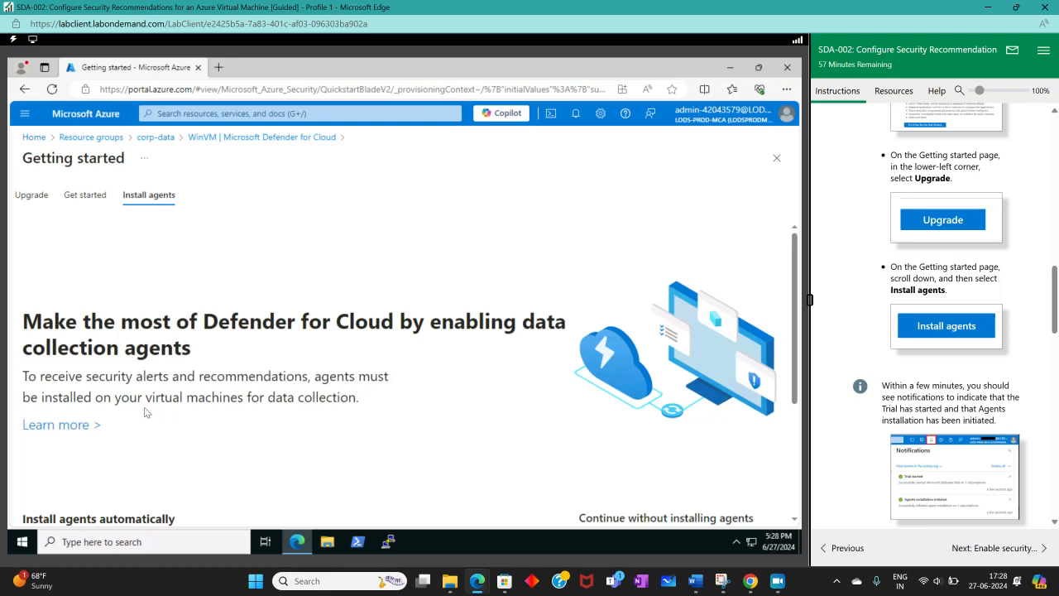
# Step: Install the Defender for Cloud data collection agents and open the portal notifications
pyautogui.scroll(-2, 141, 409)
pyautogui.click(91, 468)
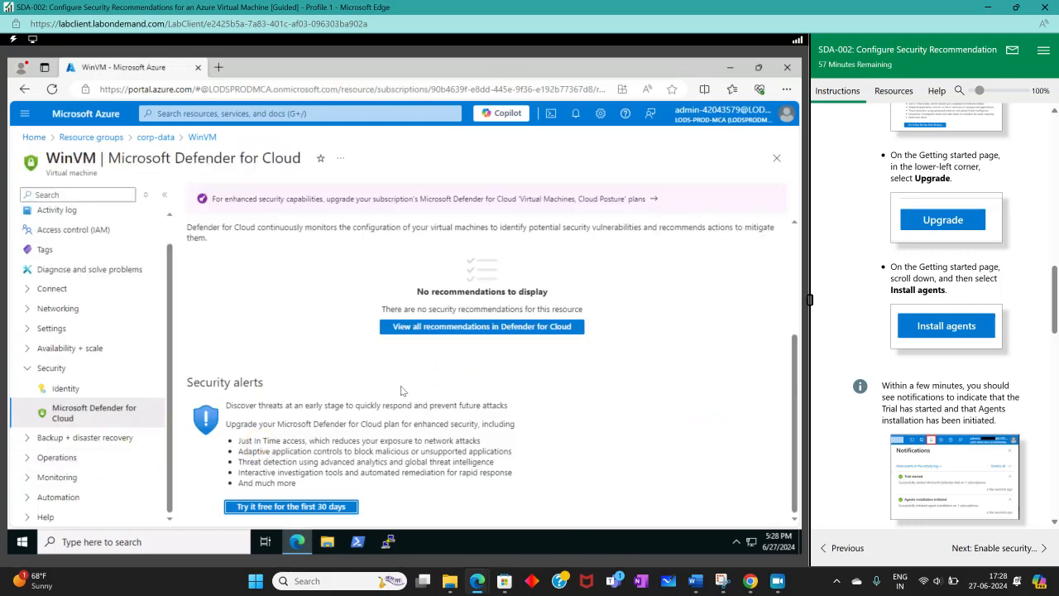
pyautogui.scroll(-3, 962, 305)
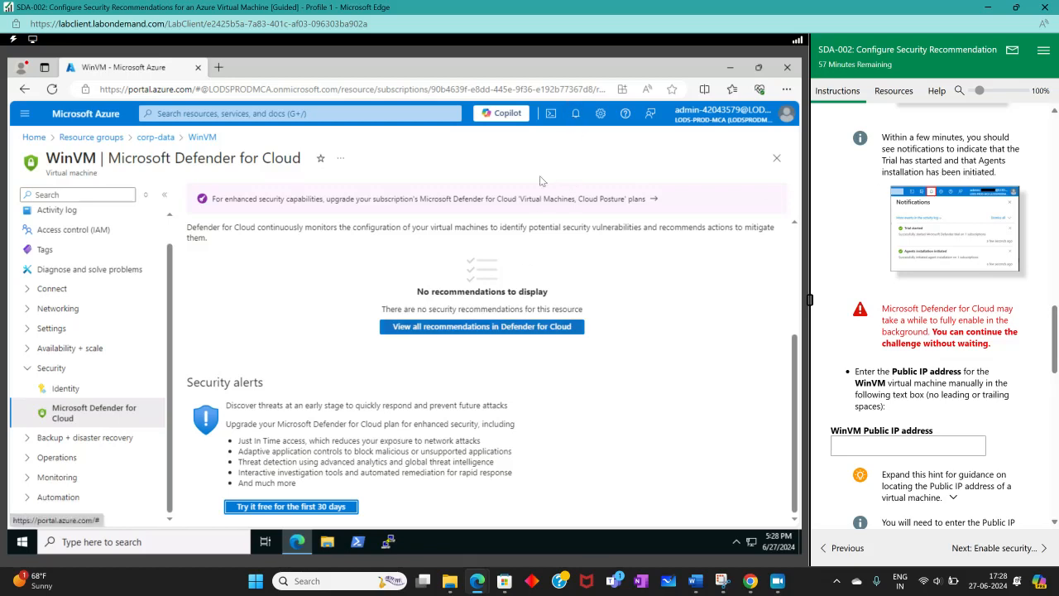
pyautogui.click(571, 166)
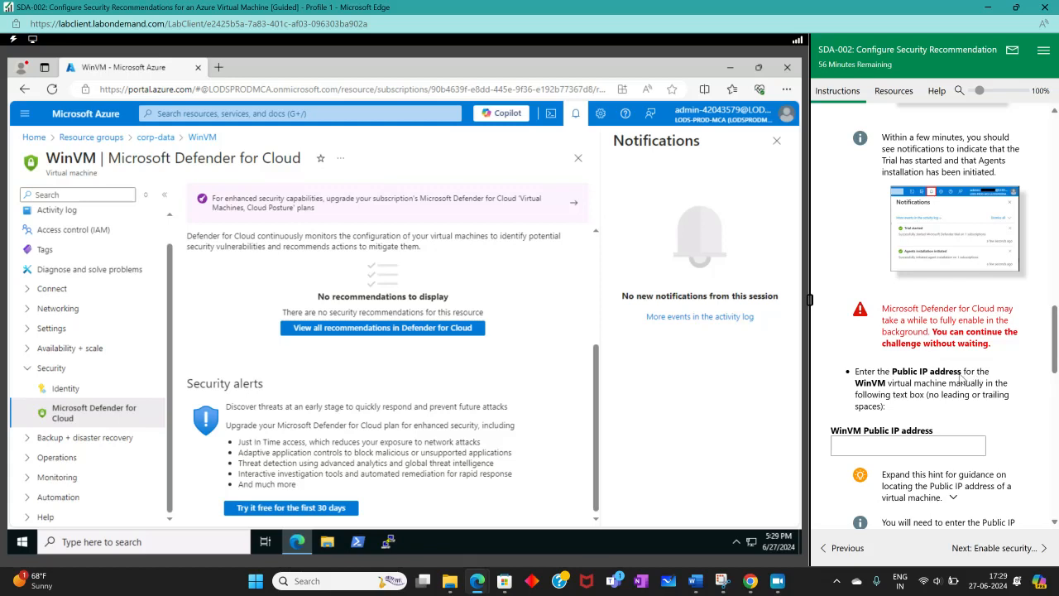
# Step: Return to the WinVM overview page and close the notifications
pyautogui.scroll(1, 66, 227)
pyautogui.click(53, 217)
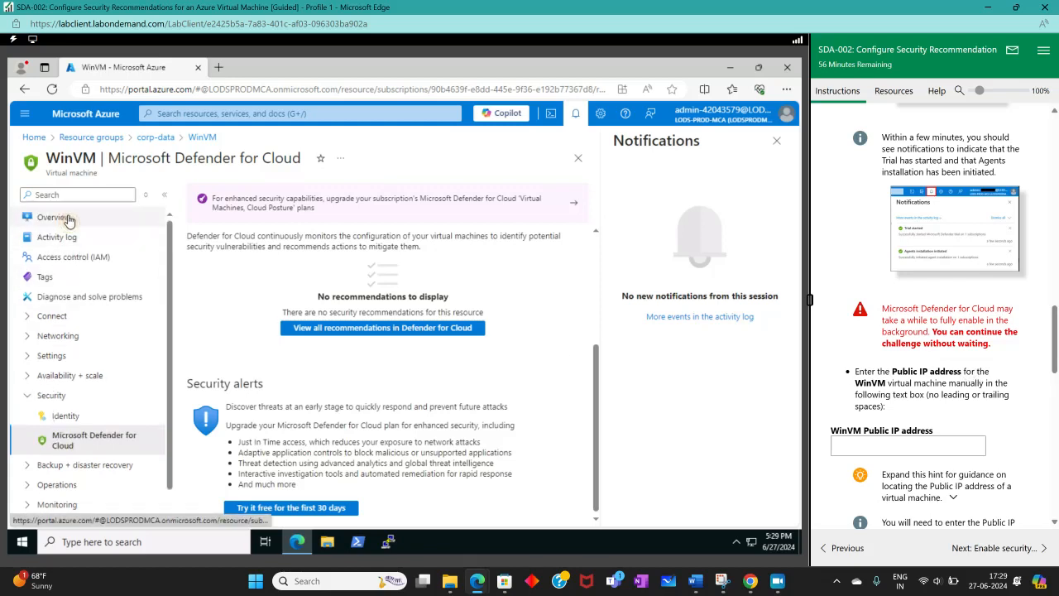
pyautogui.click(776, 141)
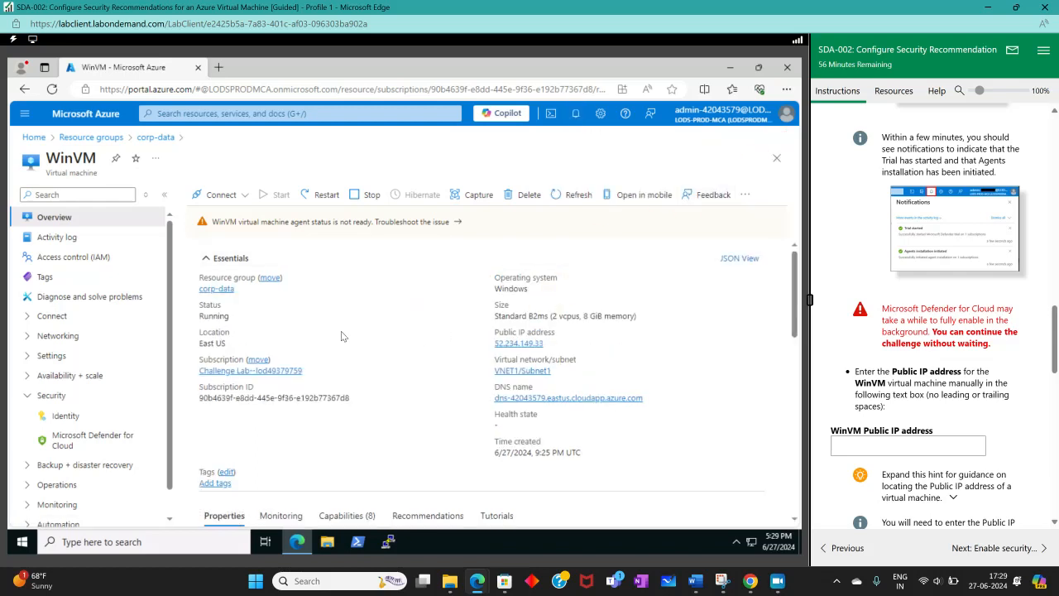
pyautogui.click(518, 342)
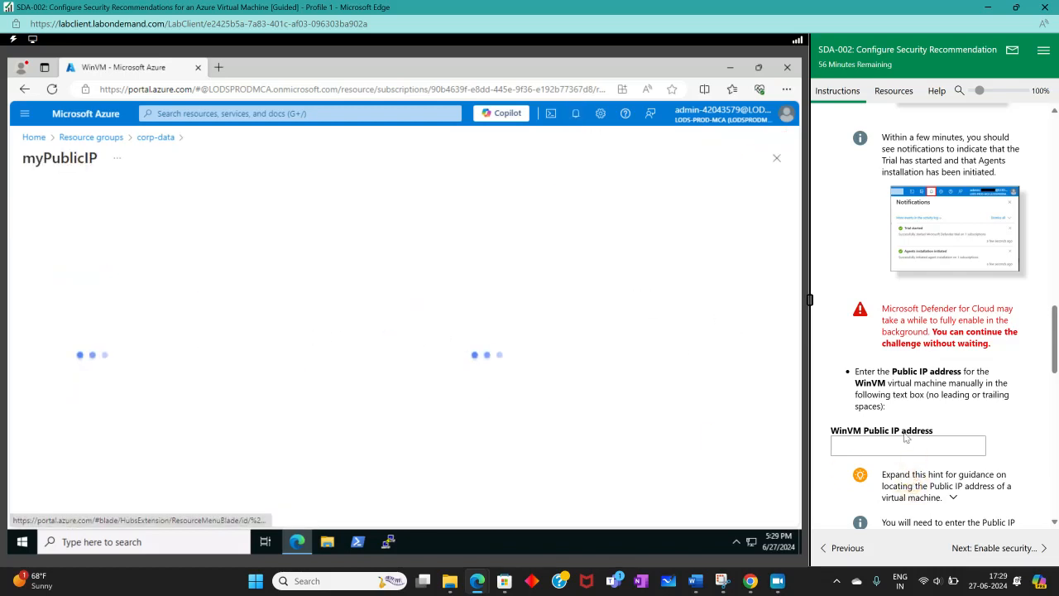
pyautogui.rightClick(892, 451)
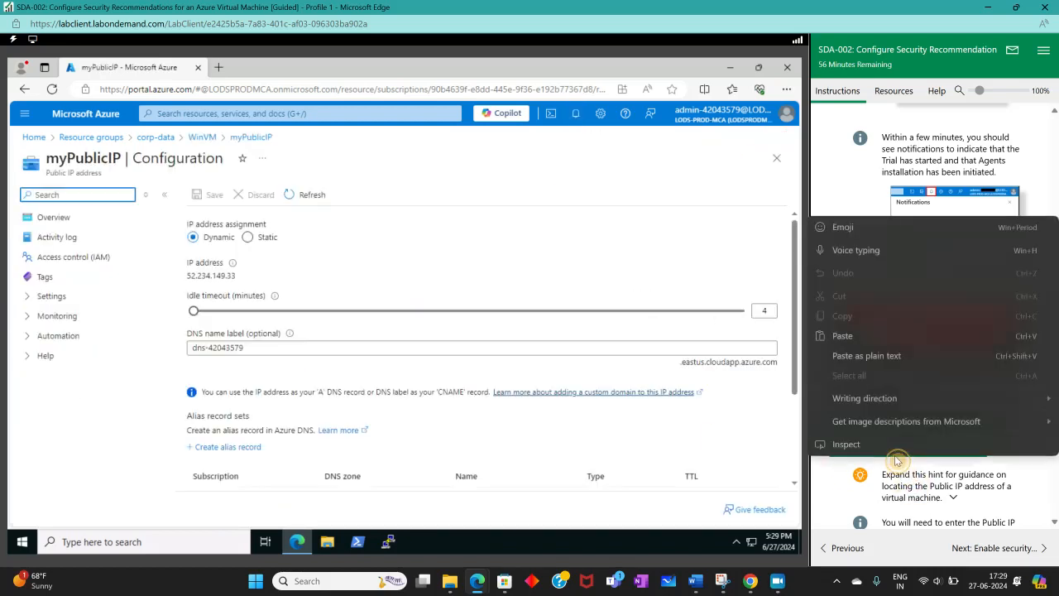
pyautogui.click(873, 336)
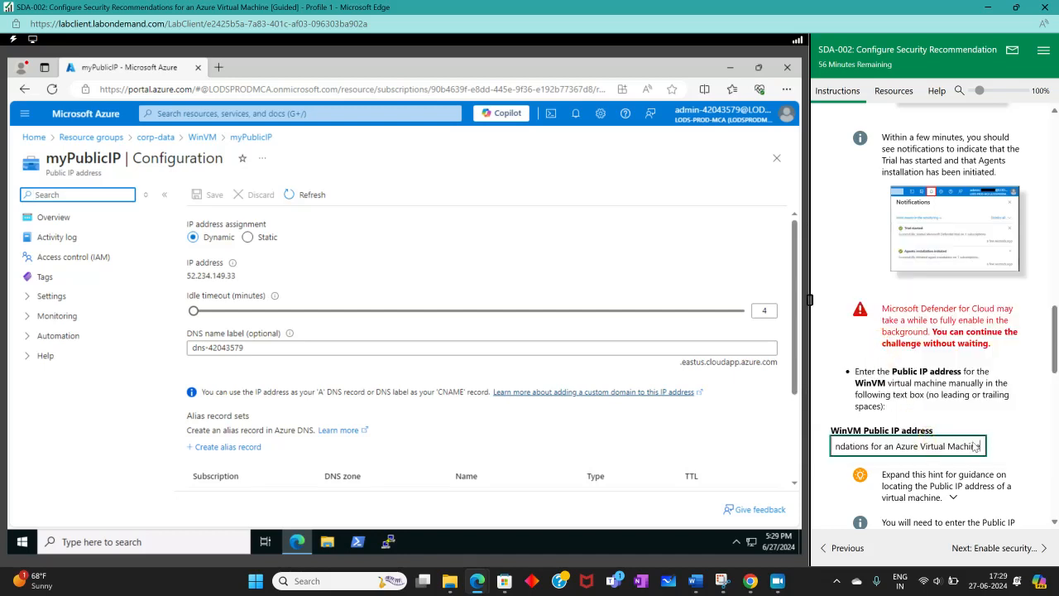
pyautogui.moveTo(979, 446); pyautogui.dragTo(457, 403)
pyautogui.press('BackSpace')
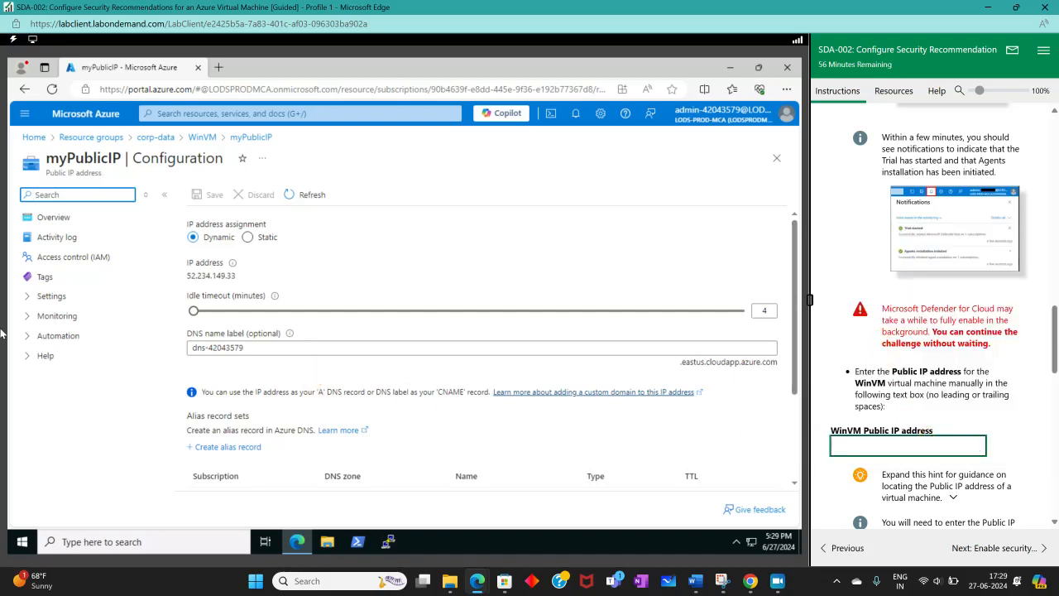
pyautogui.click(201, 138)
# Step: Try to copy WinVM's public IP address into the lab's WinVM Public IP address field, then clear the field
pyautogui.click(550, 342)
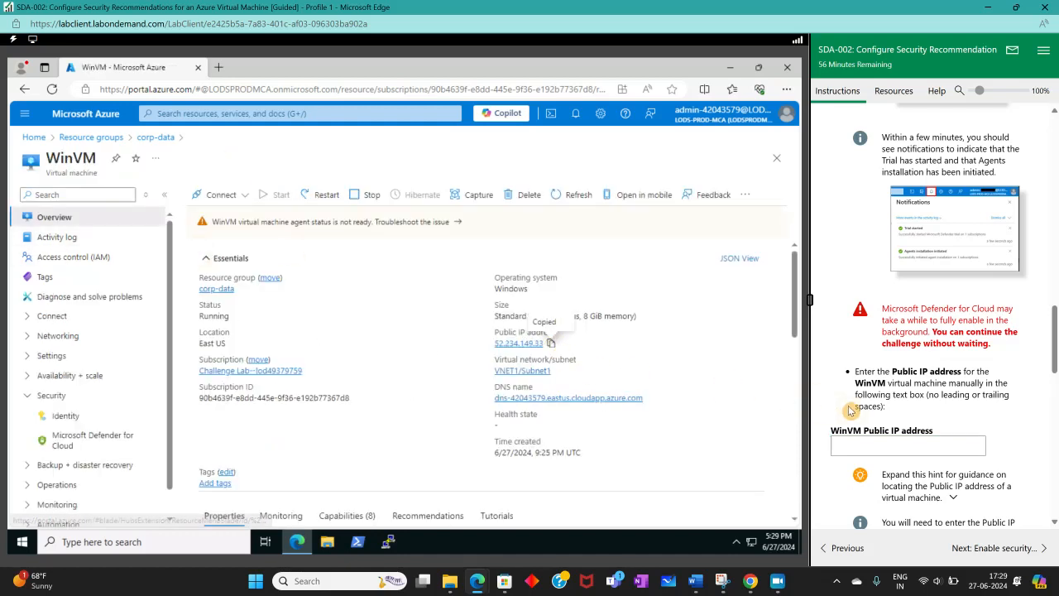
pyautogui.click(868, 451)
pyautogui.rightClick(868, 451)
pyautogui.click(910, 345)
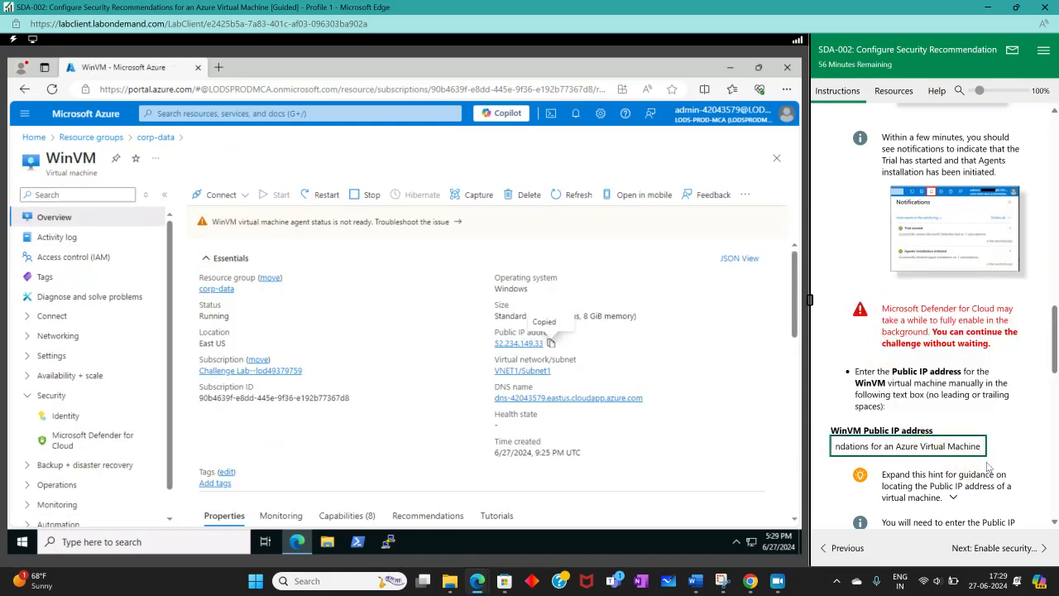
pyautogui.moveTo(972, 444); pyautogui.dragTo(463, 475)
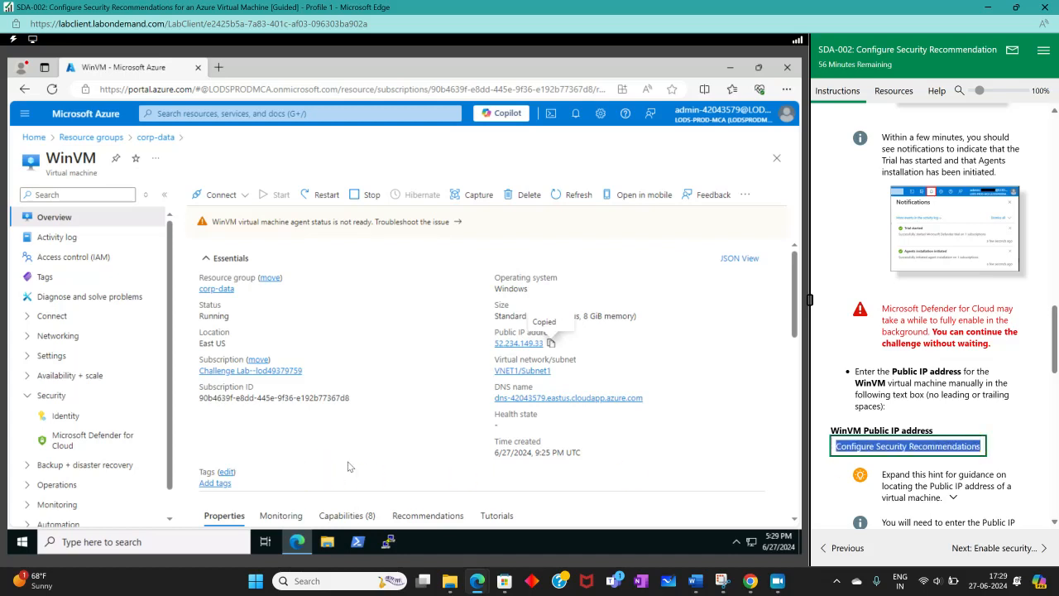
pyautogui.press('BackSpace')
pyautogui.moveTo(871, 444); pyautogui.dragTo(433, 362)
pyautogui.press('BackSpace')
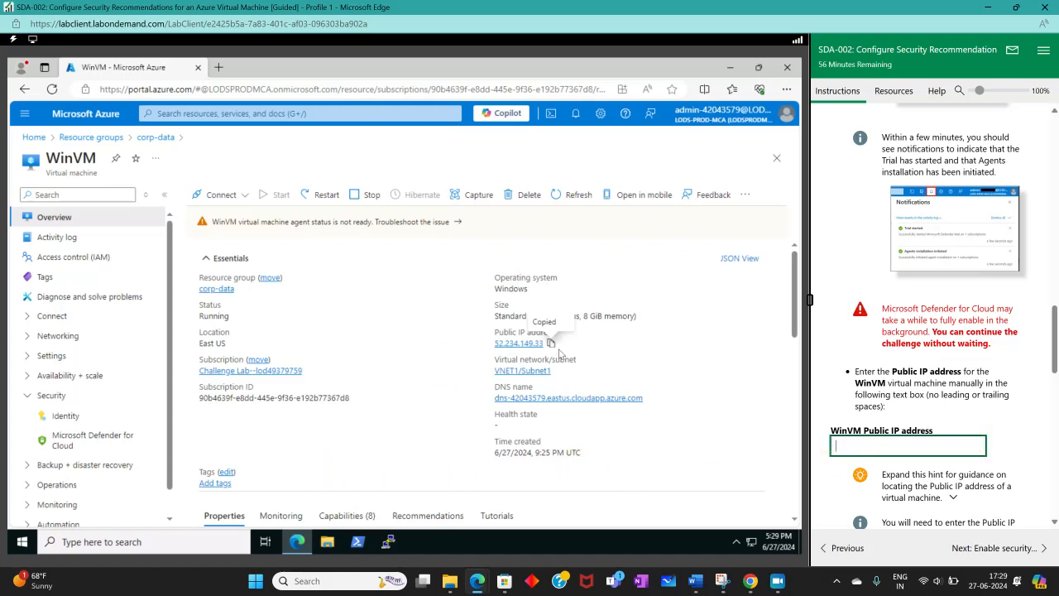
pyautogui.click(553, 346)
pyautogui.rightClick(850, 448)
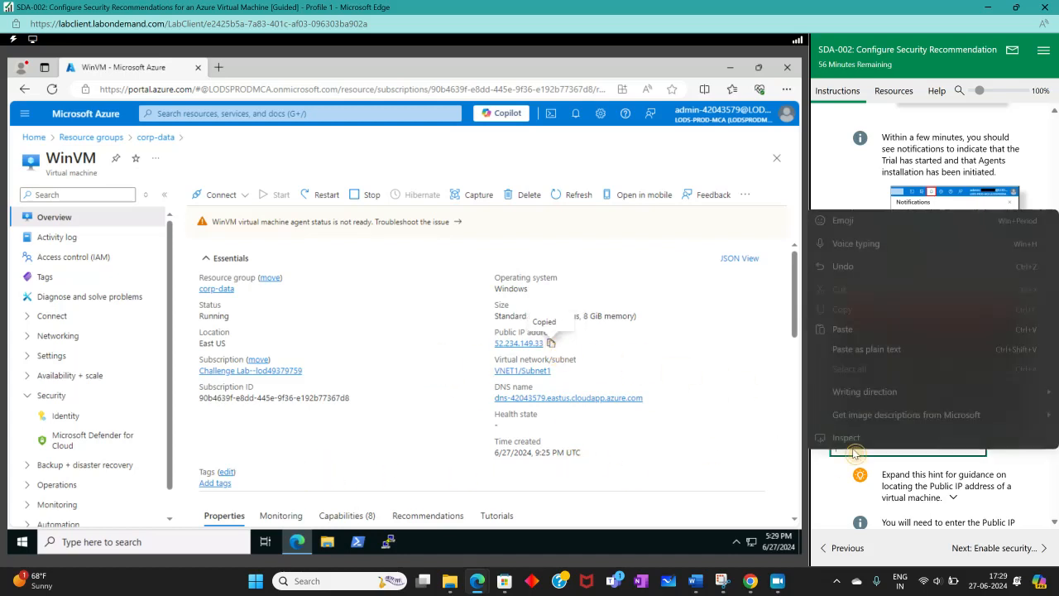
pyautogui.click(858, 342)
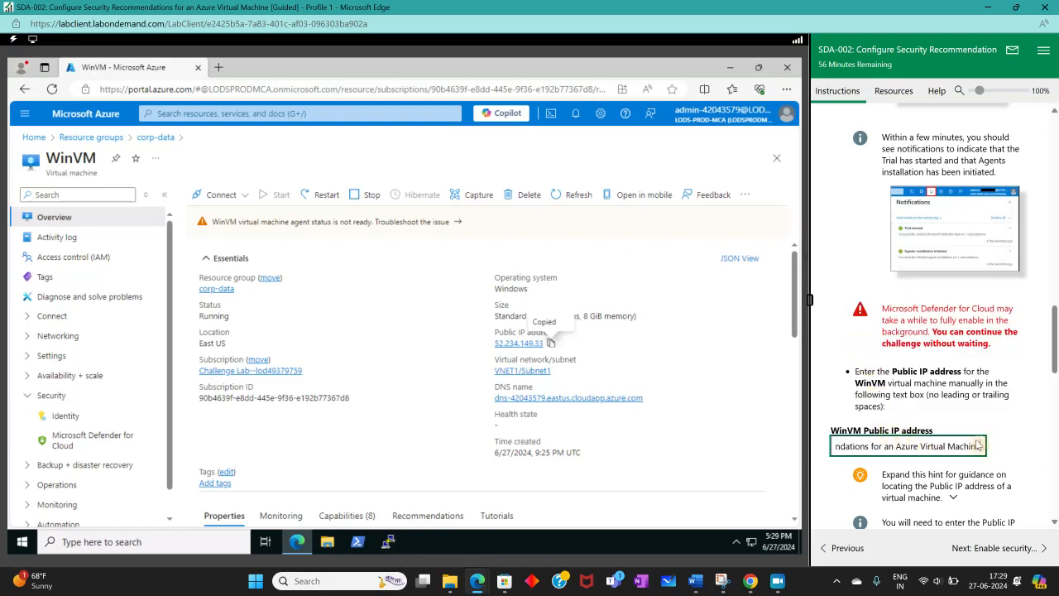
pyautogui.moveTo(989, 448); pyautogui.dragTo(141, 491)
pyautogui.press('BackSpace')
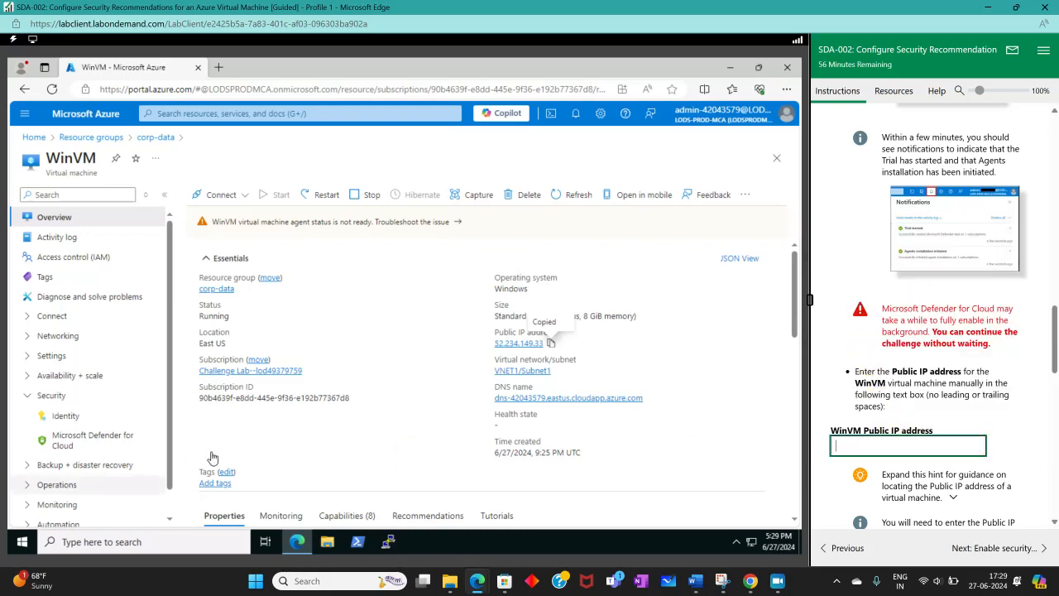
pyautogui.click(551, 342)
pyautogui.click(858, 448)
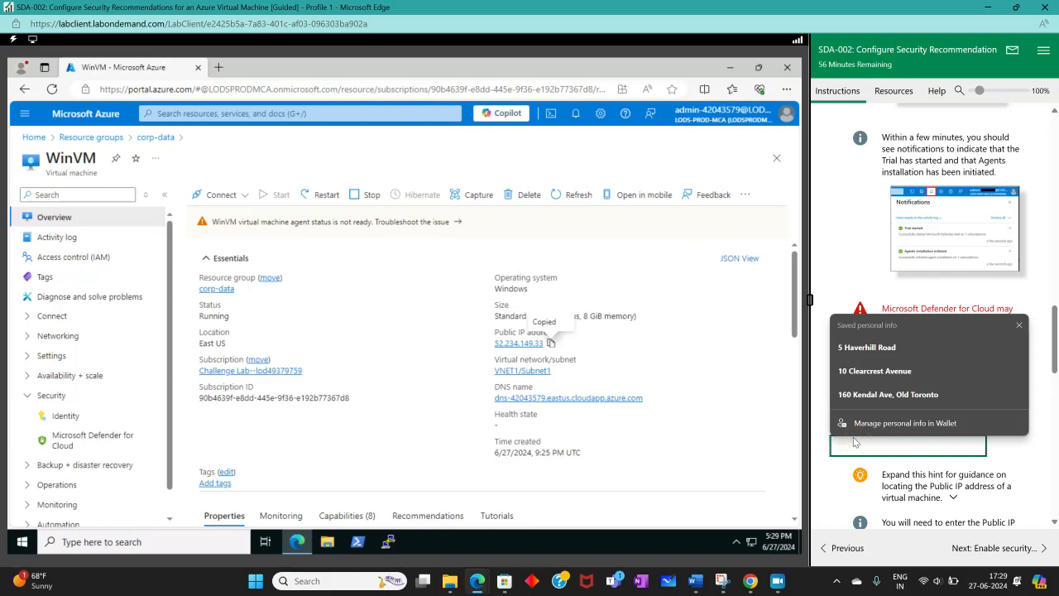
pyautogui.hotkey('ctrl', 'v')
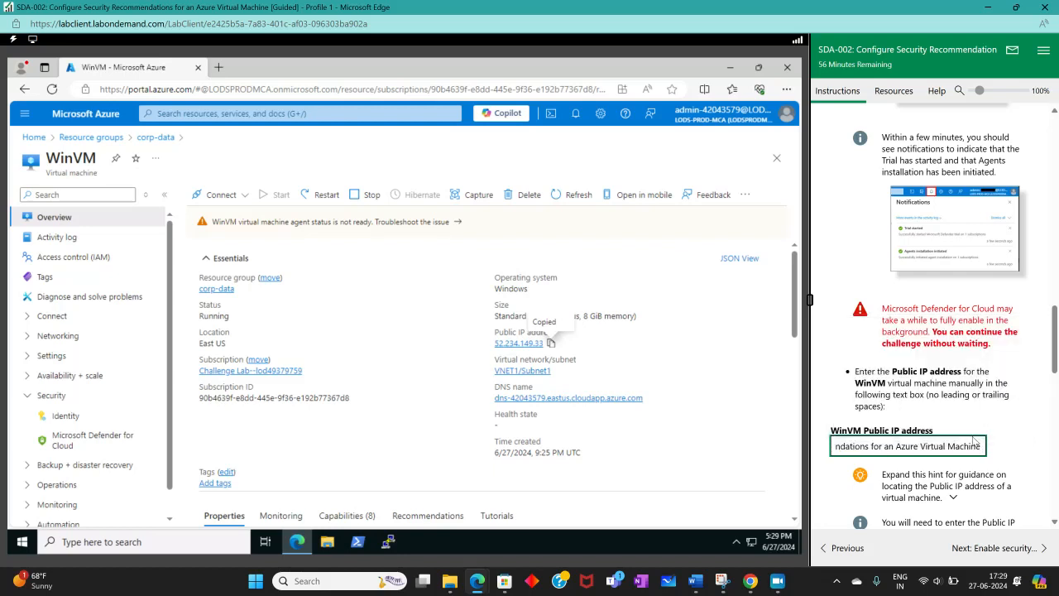
pyautogui.hotkey('ctrl', 'a')
pyautogui.press('BackSpace')
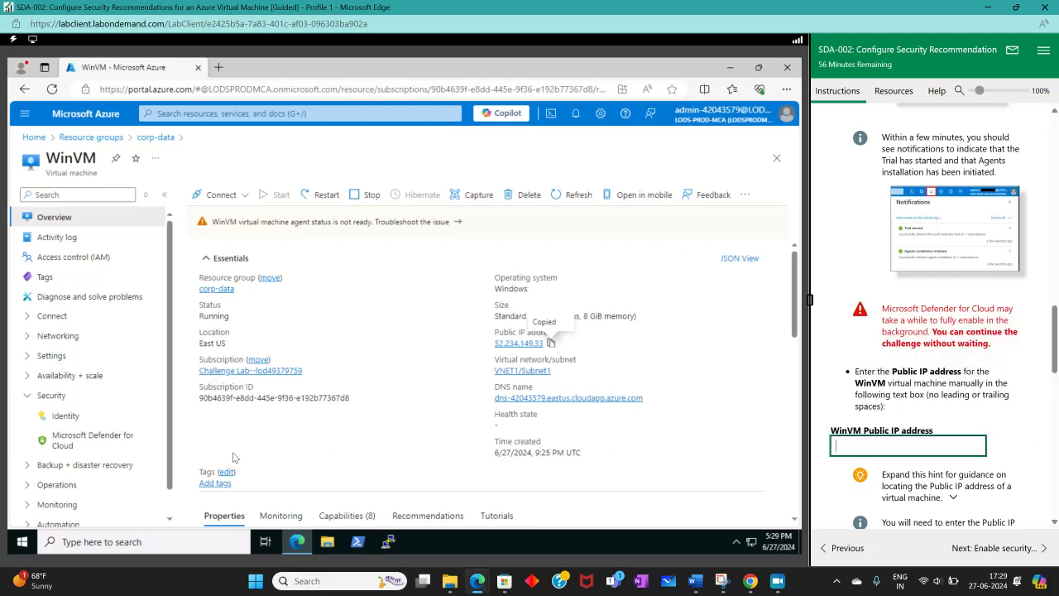
# Step: Enter 52.234.149.33 as the WinVM public IP address in the lab instructions
pyautogui.write('52.234.149.33')
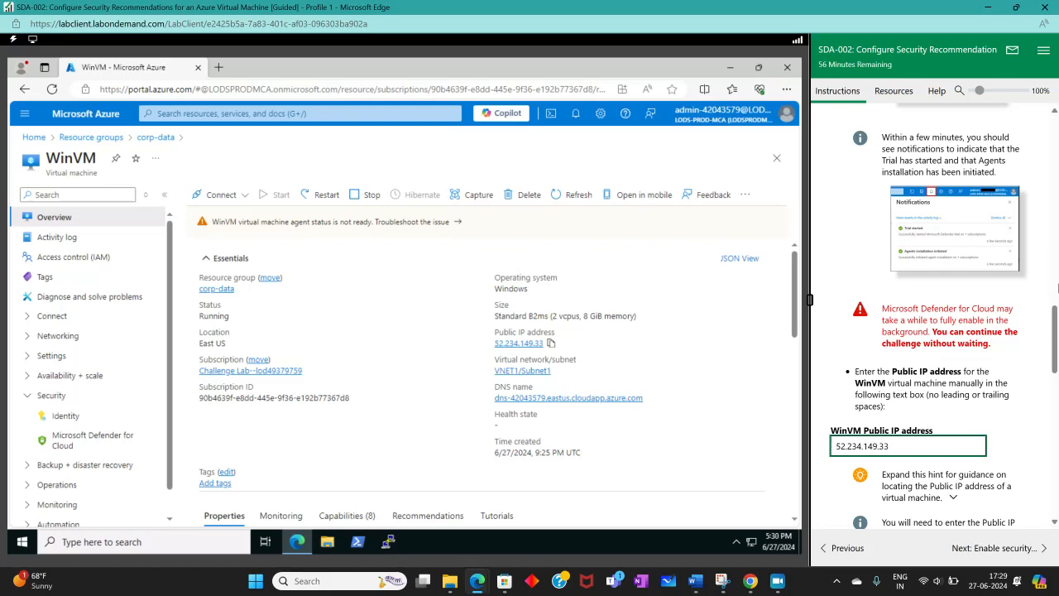
pyautogui.click(1005, 418)
# Step: Go to WinVM's Connect page, download the Native RDP file and keep the download
pyautogui.scroll(-2, 1001, 413)
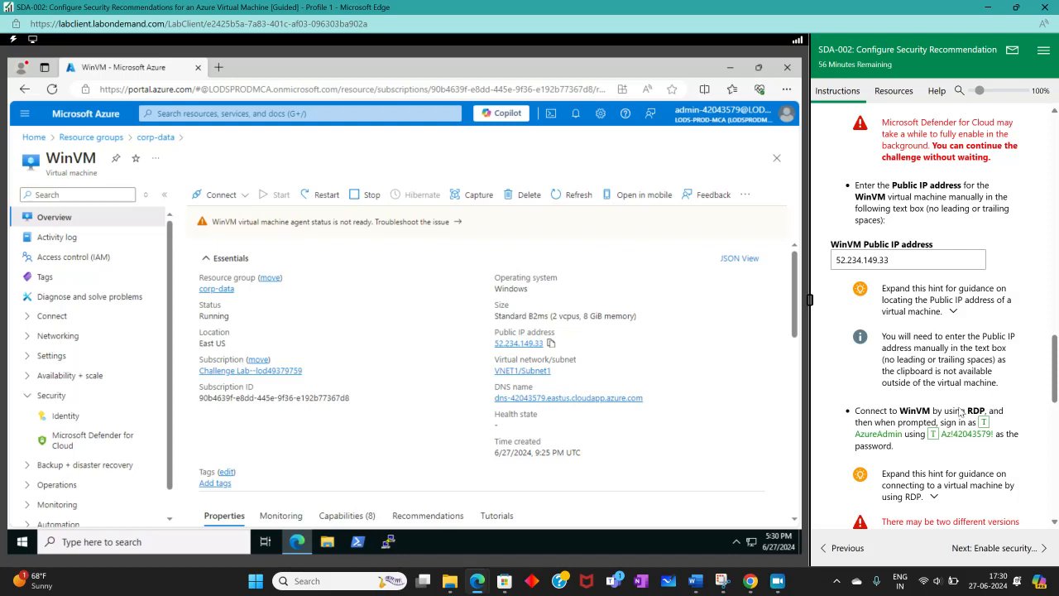
pyautogui.scroll(-2, 960, 409)
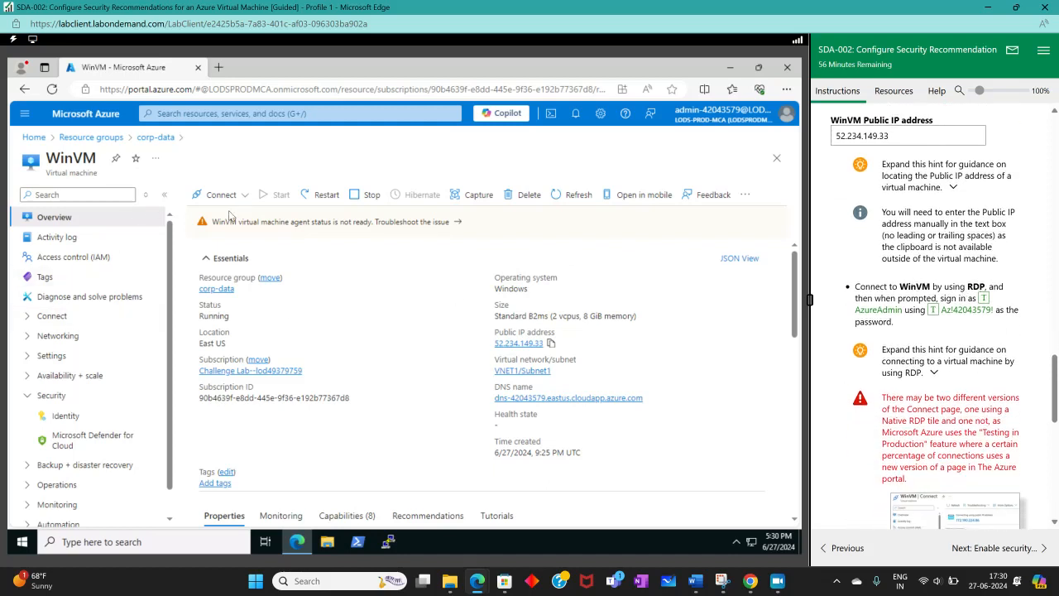
pyautogui.click(221, 196)
pyautogui.click(207, 217)
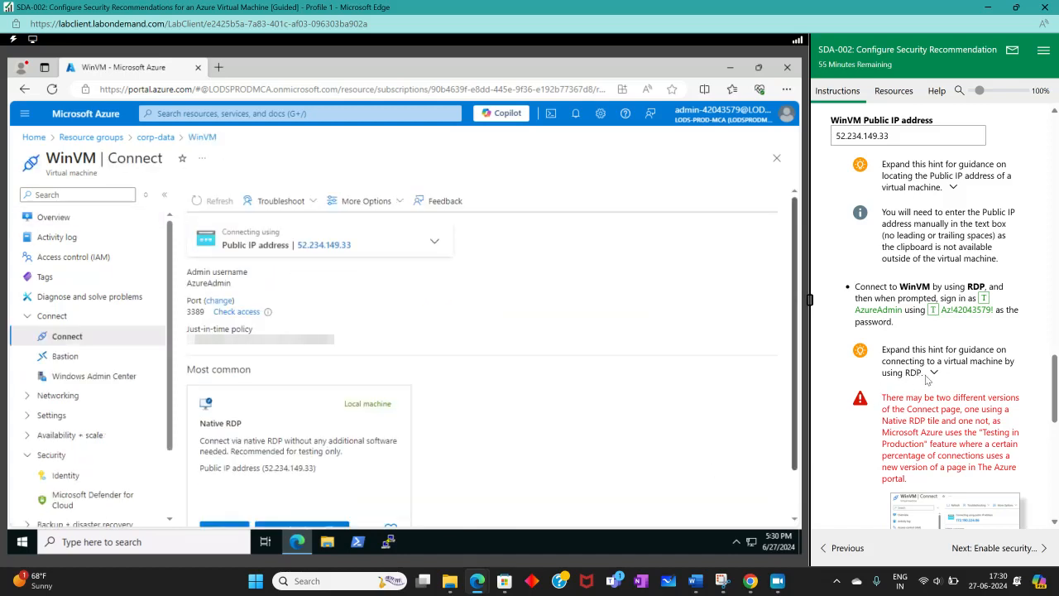
pyautogui.scroll(-1, 261, 485)
pyautogui.click(286, 477)
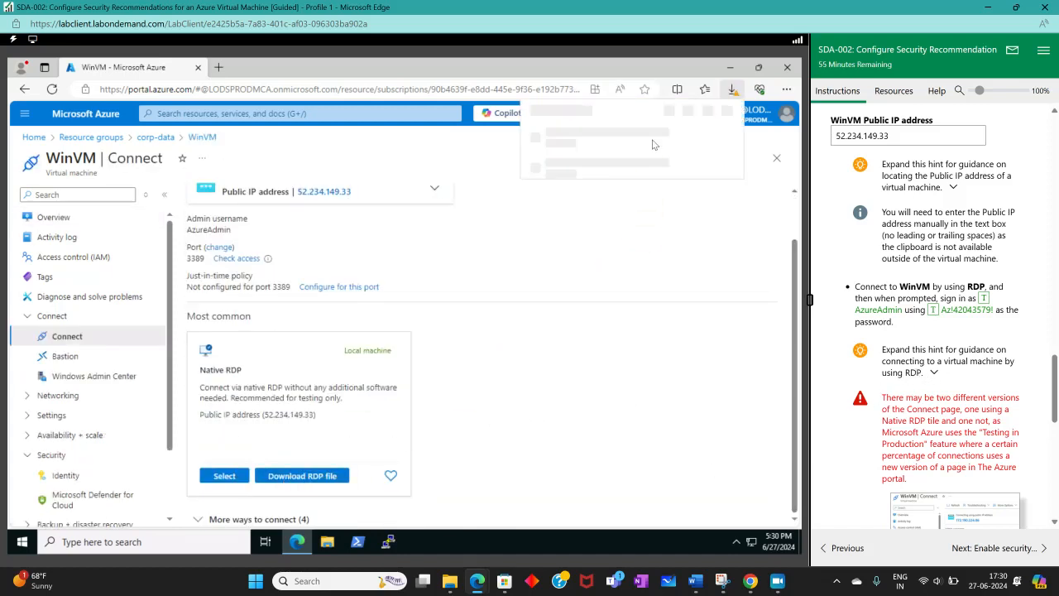
pyautogui.click(587, 165)
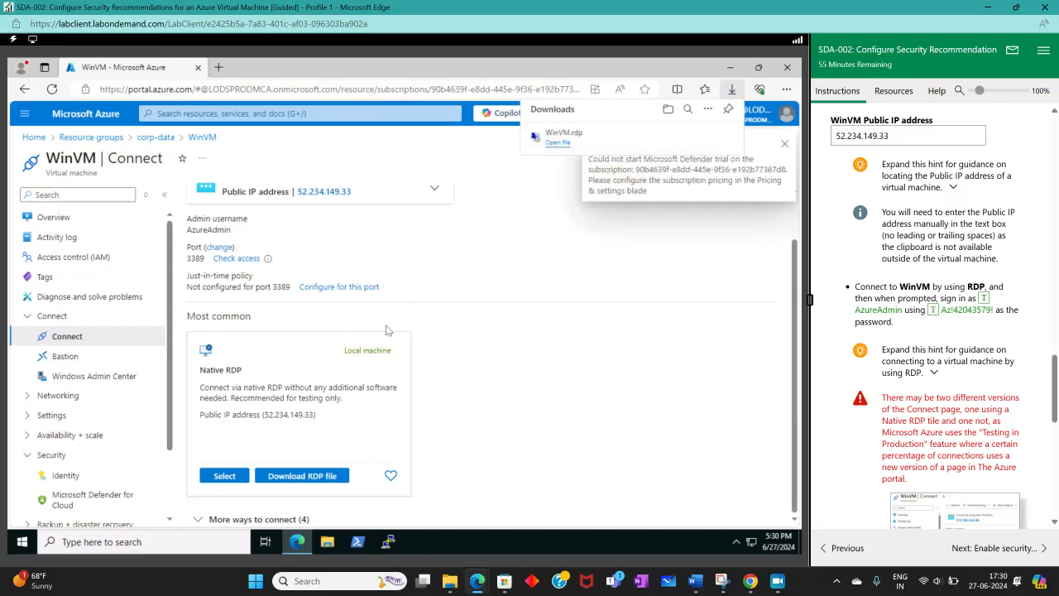
# Step: Open WinVM.rdp and sign in to the remote session as AzureAdmin with the account password, accepting the publisher and certificate warnings
pyautogui.click(576, 140)
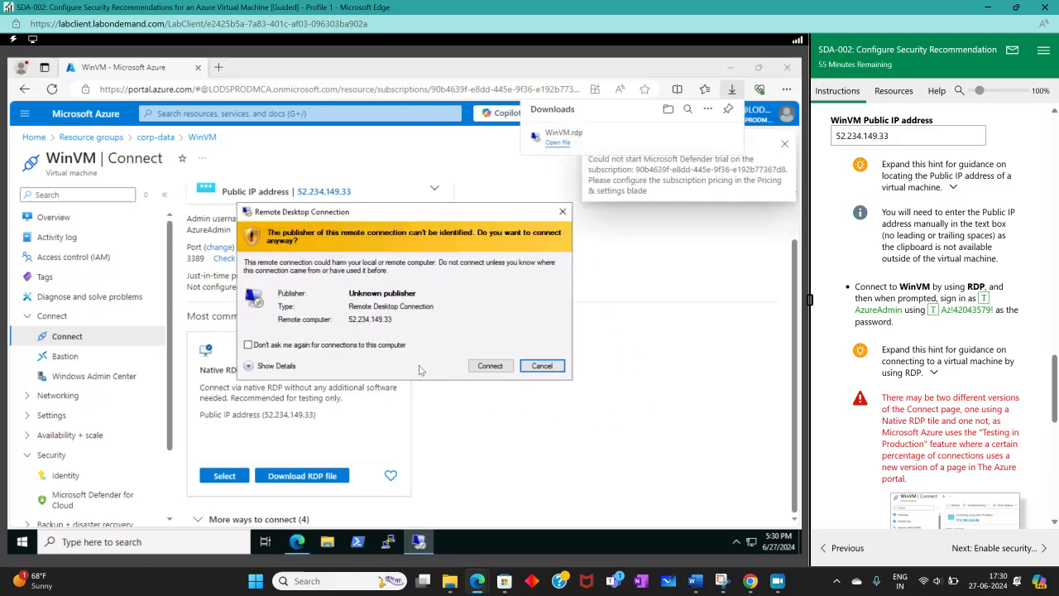
pyautogui.click(506, 368)
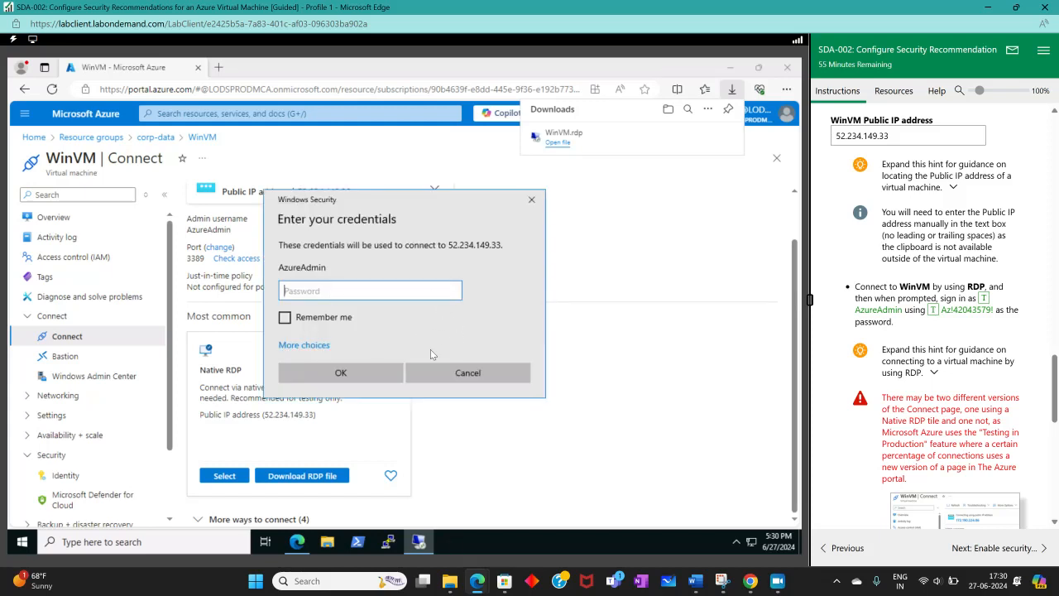
pyautogui.click(928, 373)
pyautogui.scroll(-3, 928, 373)
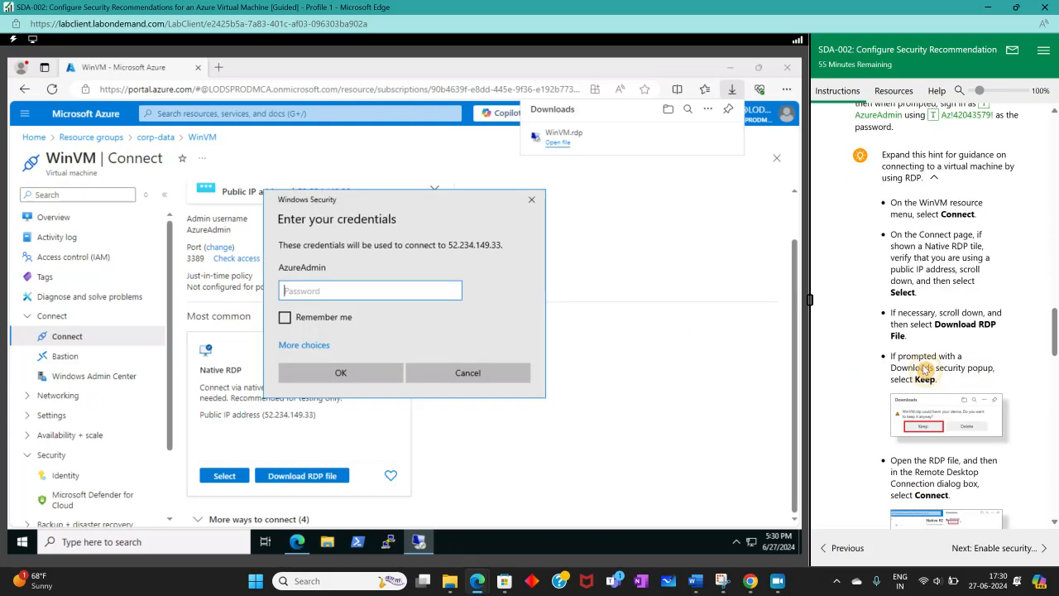
pyautogui.scroll(-3, 960, 306)
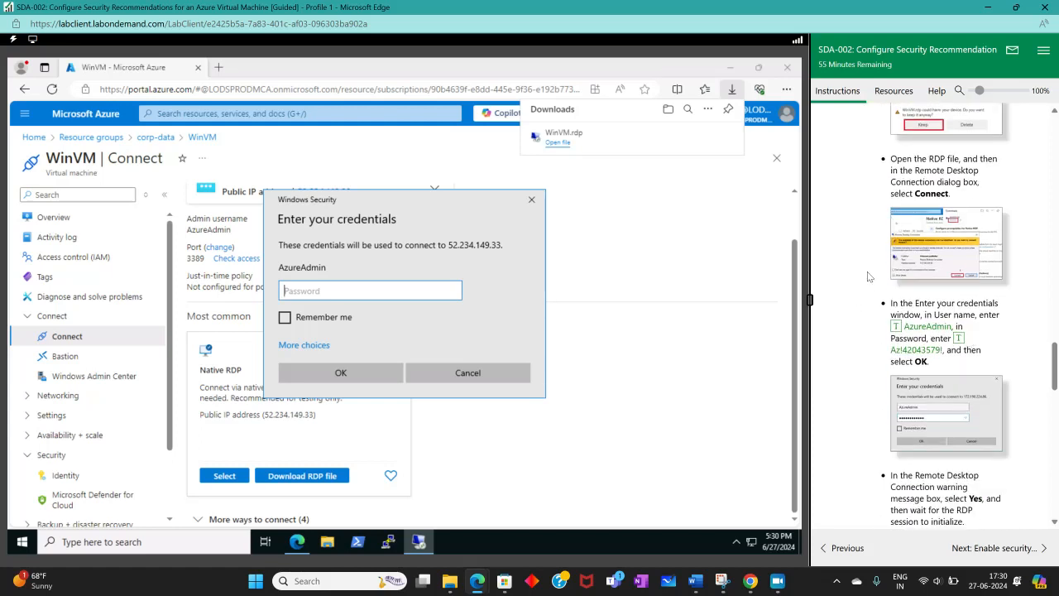
pyautogui.click(931, 354)
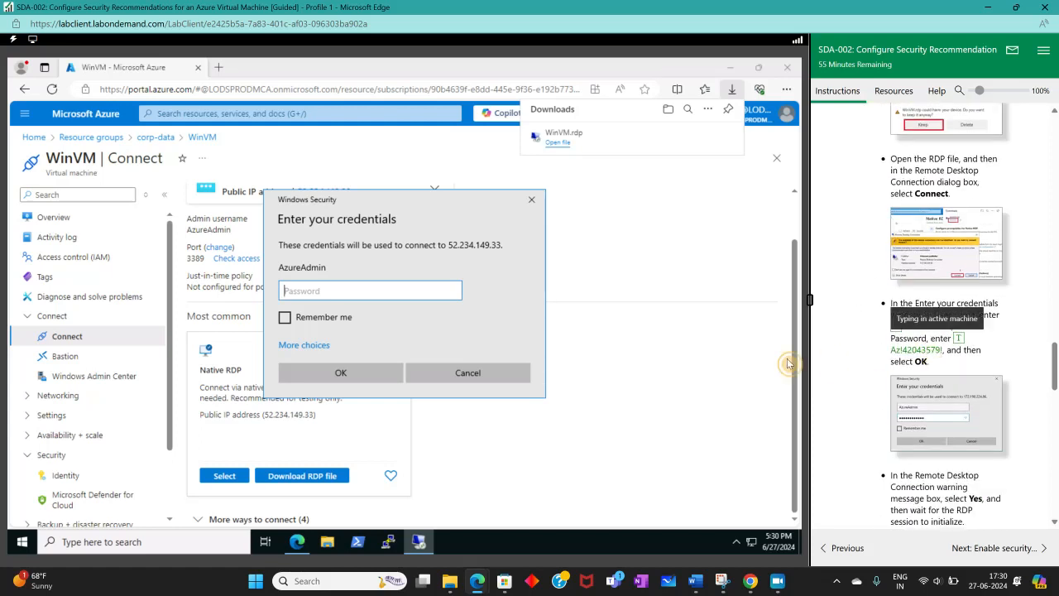
pyautogui.rightClick(288, 291)
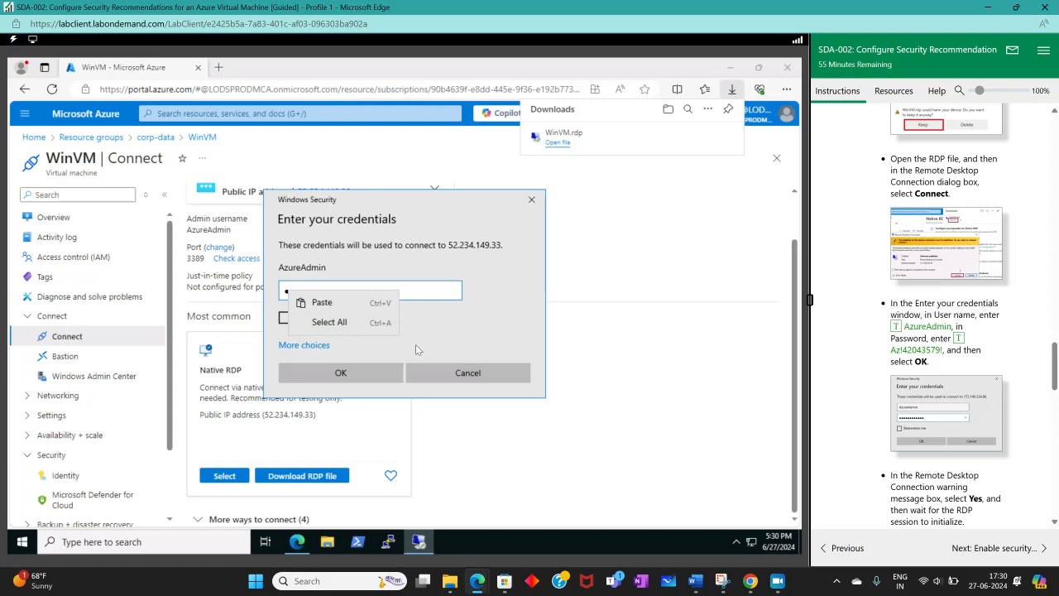
pyautogui.click(426, 331)
pyautogui.click(370, 380)
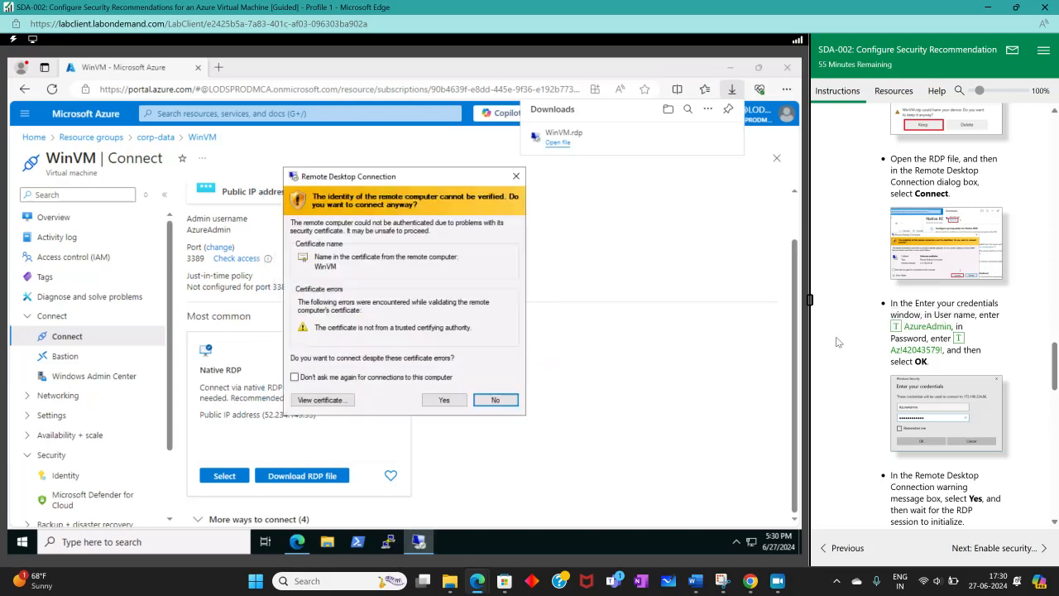
pyautogui.click(444, 400)
# Step: Collapse the RDP connection hint in the lab instructions and expand the hint on verifying that Windows Defender is enabled
pyautogui.scroll(5, 889, 279)
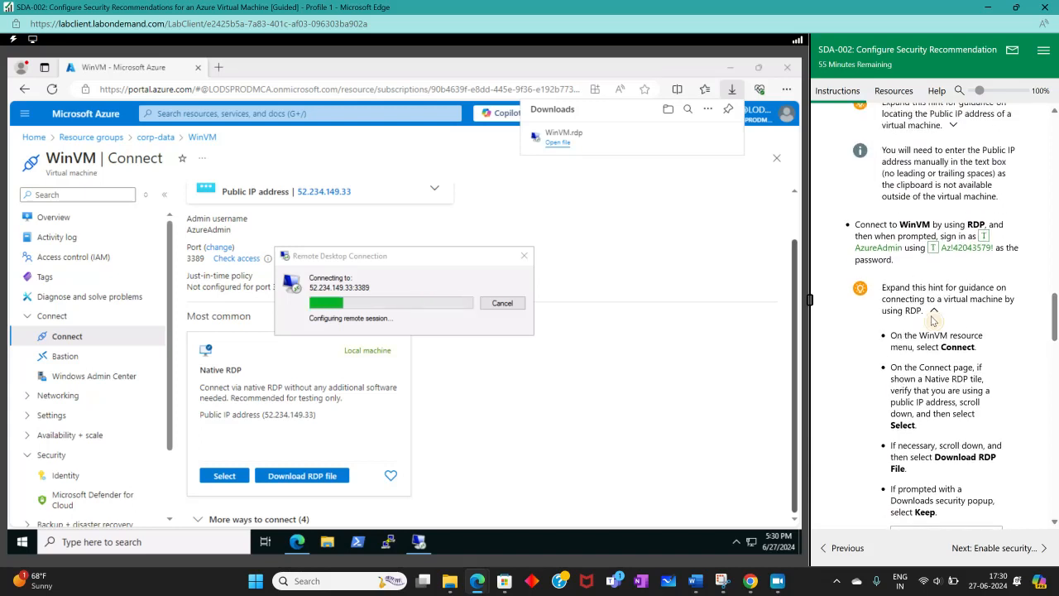
pyautogui.click(927, 312)
pyautogui.scroll(-2, 920, 335)
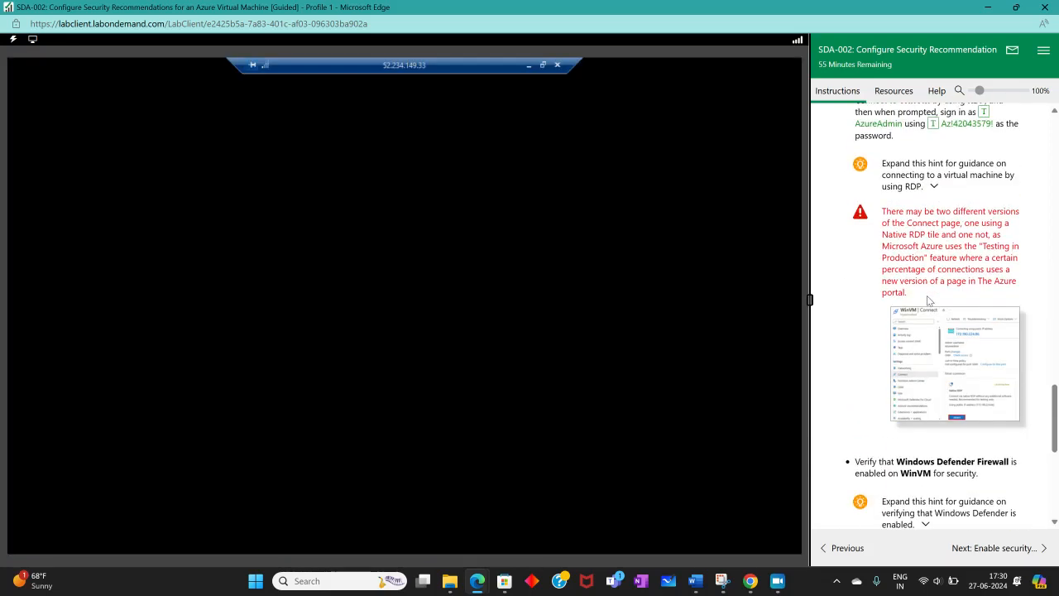
pyautogui.scroll(-3, 935, 273)
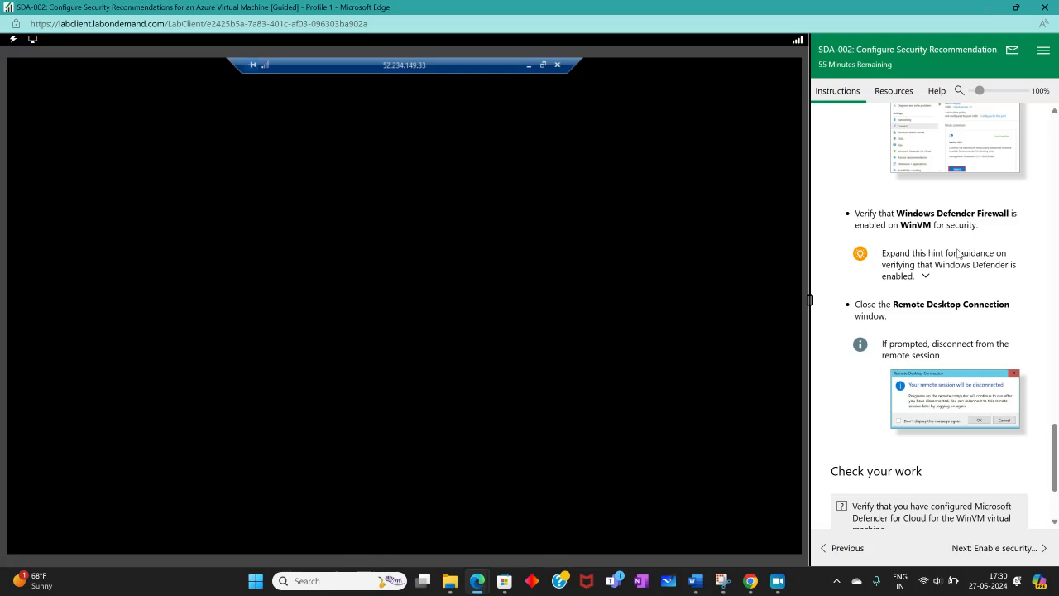
pyautogui.click(912, 258)
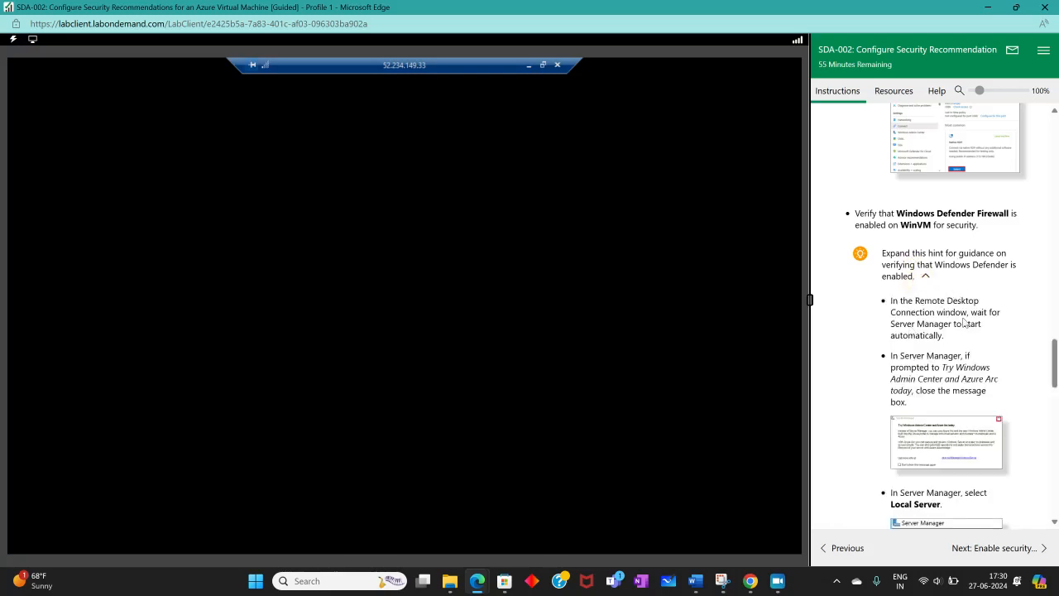
pyautogui.scroll(-3, 911, 370)
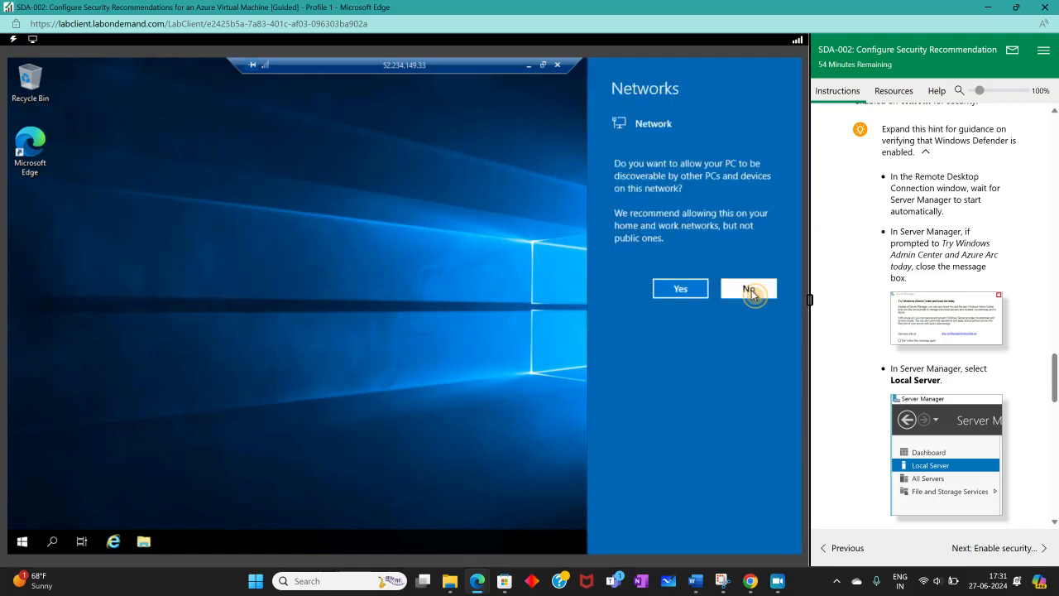
# Step: Decline making the remote PC discoverable on the network
pyautogui.click(747, 289)
pyautogui.click(760, 299)
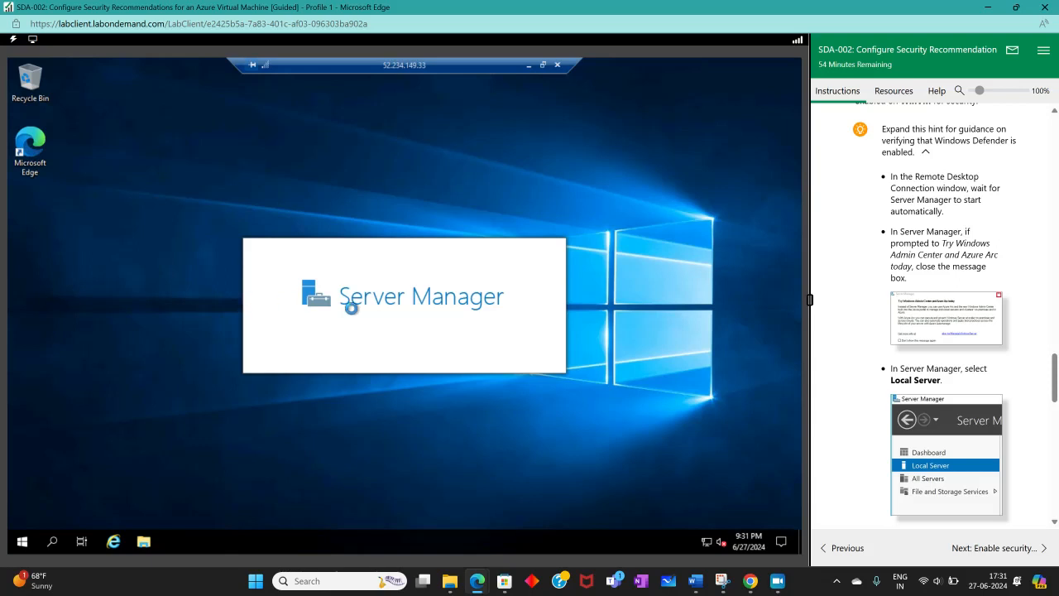
# Step: Dismiss the Windows Admin Center and Azure Arc message in Server Manager and show the Local Server page
pyautogui.scroll(-4, 1001, 331)
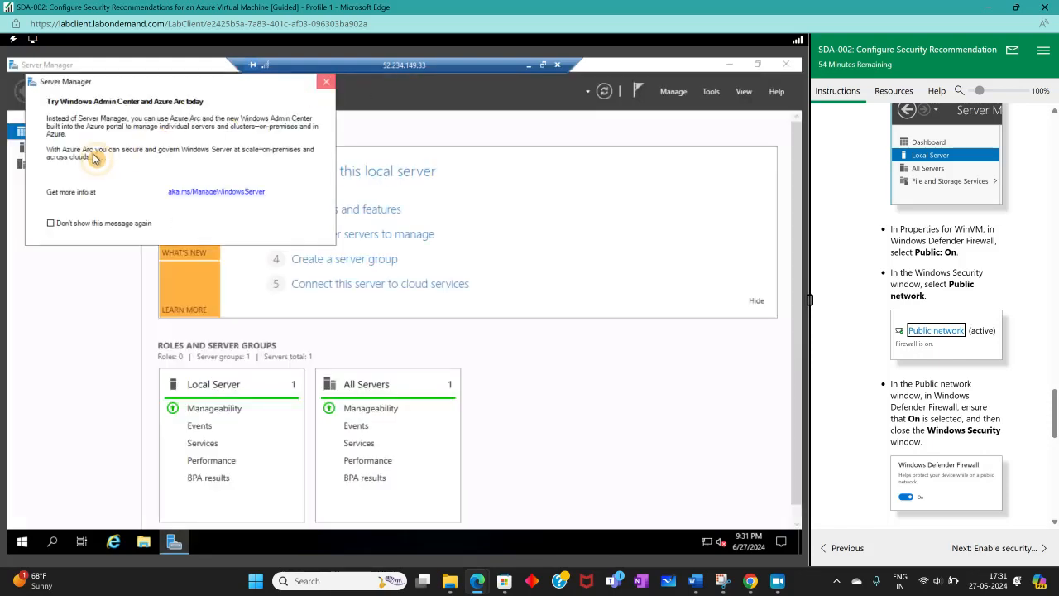
pyautogui.click(326, 82)
pyautogui.click(54, 149)
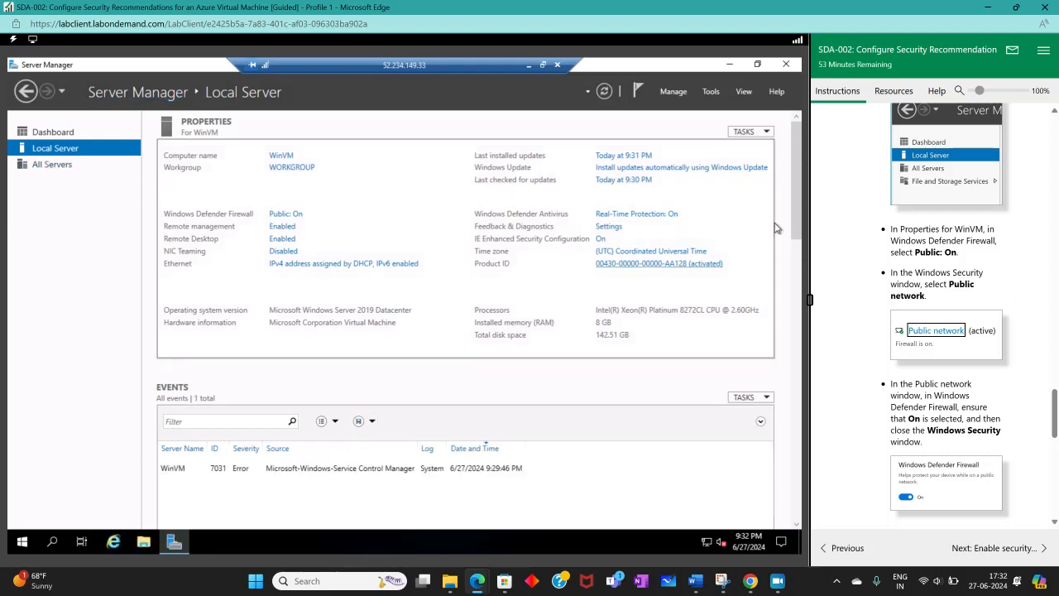
pyautogui.scroll(-1, 294, 447)
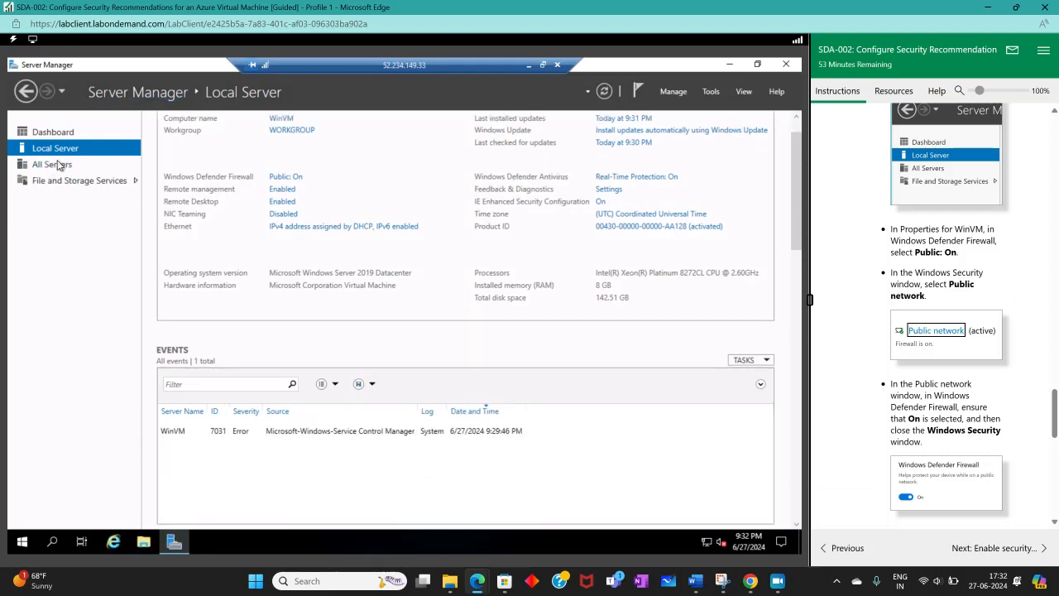
# Step: View the servers and volumes under File and Storage Services, and return to the Local Server page
pyautogui.click(116, 180)
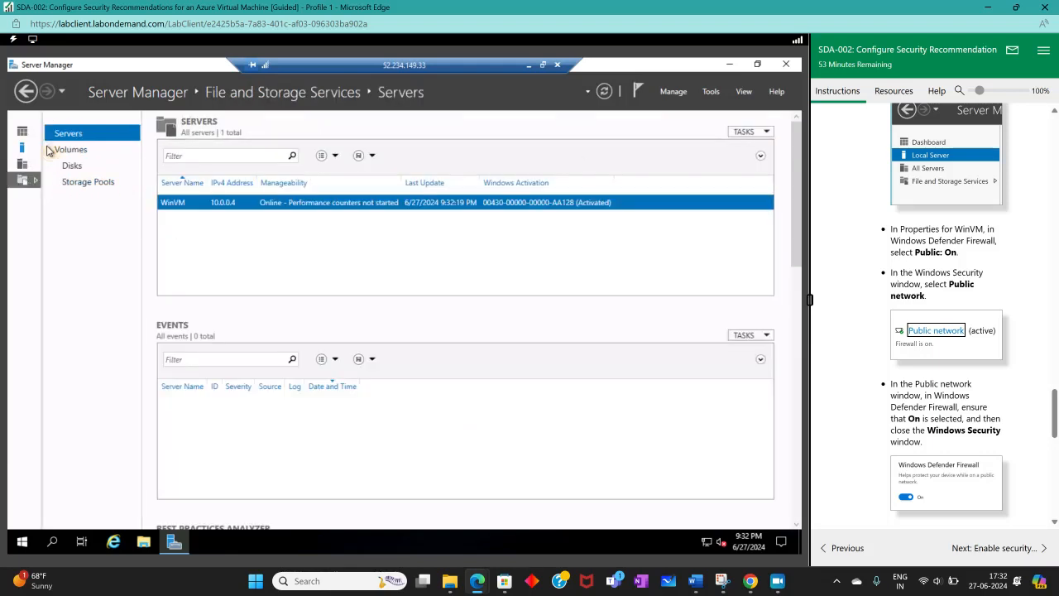
pyautogui.click(48, 149)
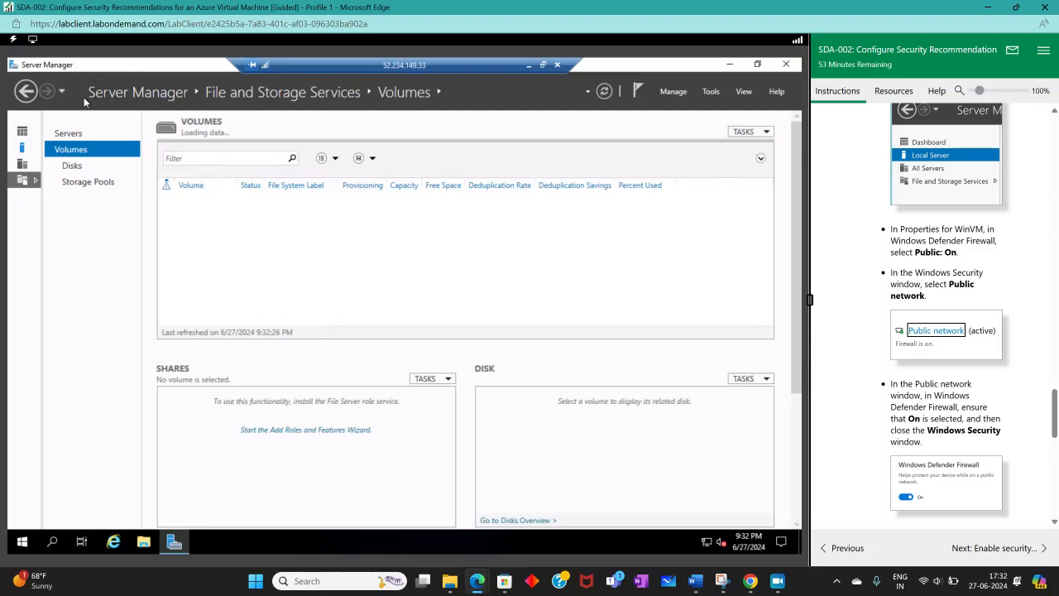
pyautogui.click(27, 91)
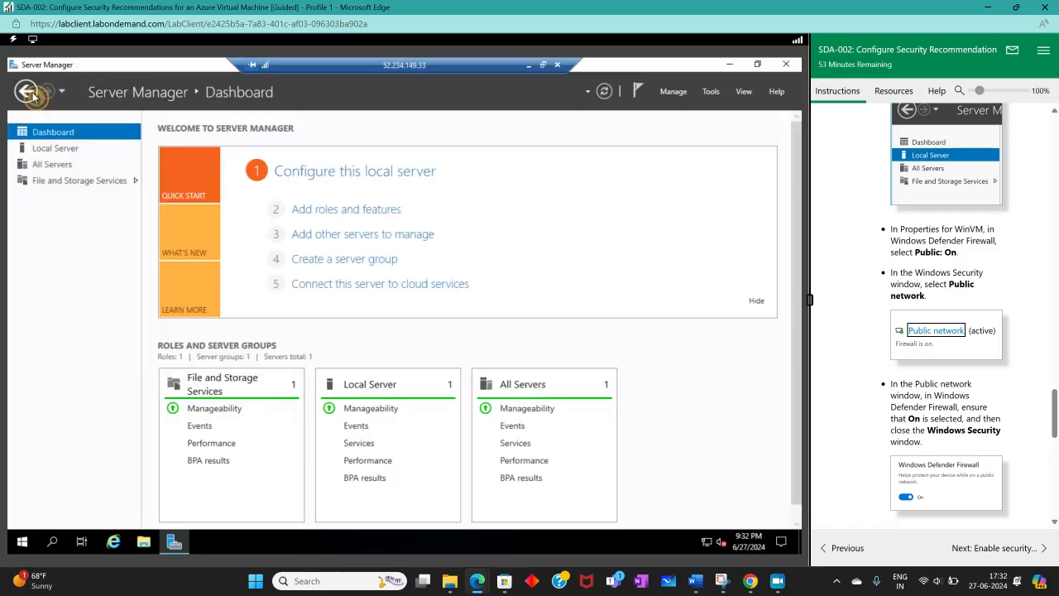
pyautogui.click(41, 145)
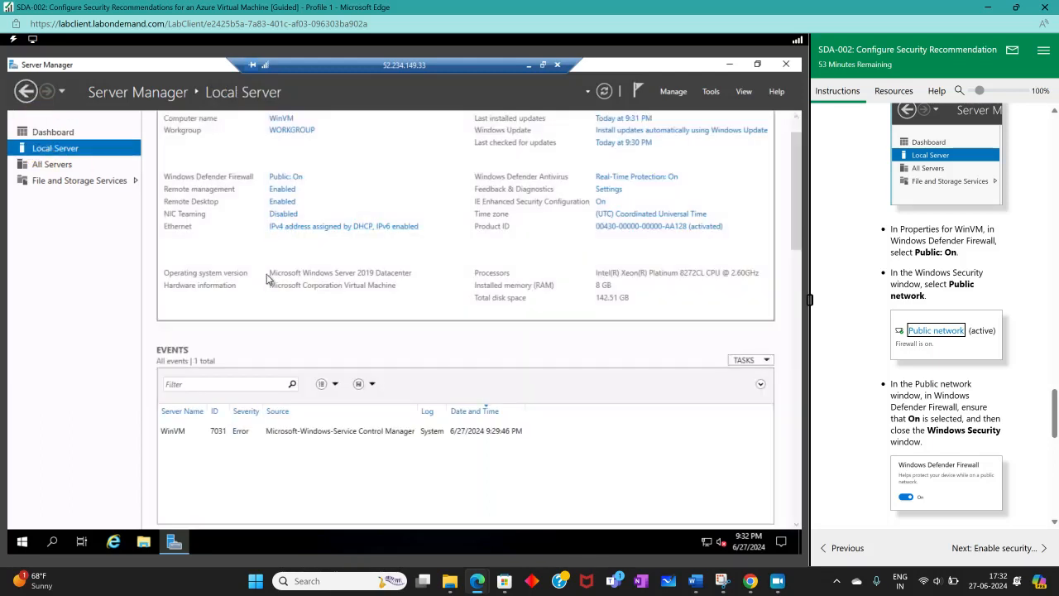
# Step: Review WinVM's properties, events, services and Best Practices Analyzer sections on the Local Server page
pyautogui.scroll(1, 434, 328)
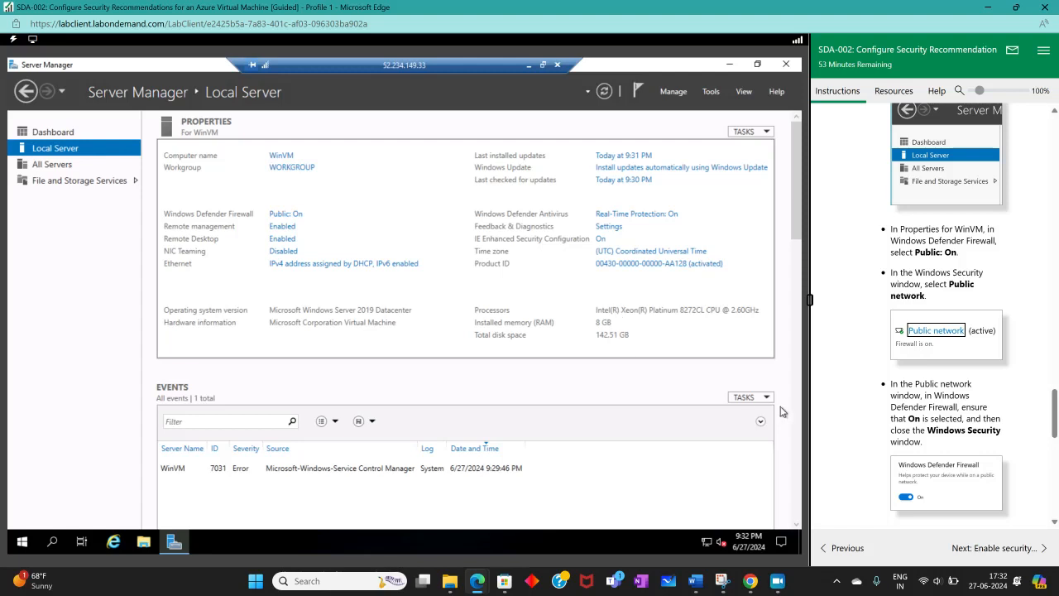
pyautogui.scroll(-2, 781, 411)
pyautogui.scroll(-6, 793, 269)
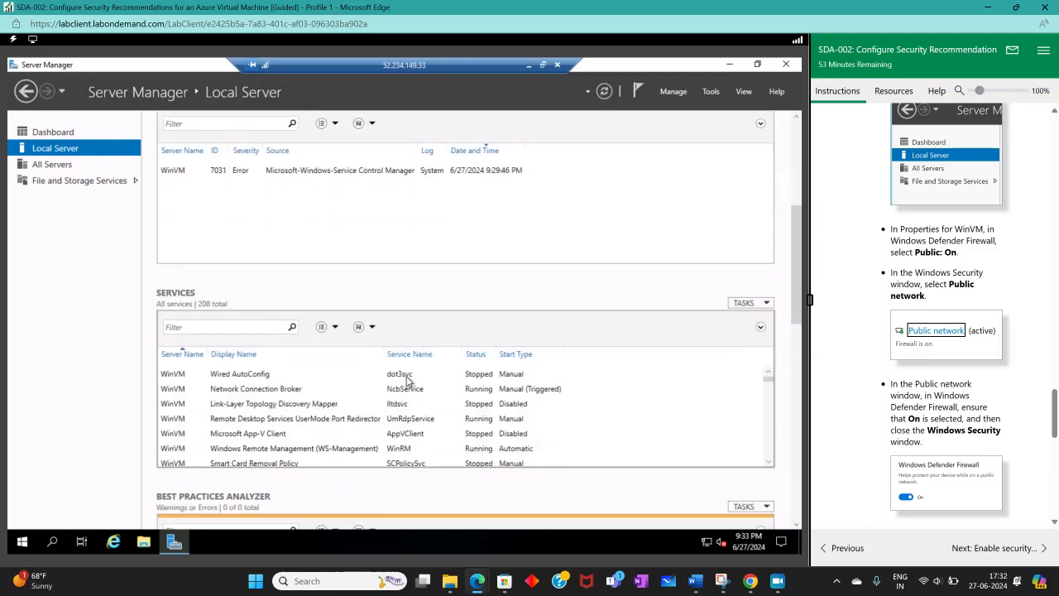
pyautogui.scroll(-5, 488, 447)
pyautogui.scroll(-3, 488, 463)
pyautogui.scroll(-4, 473, 485)
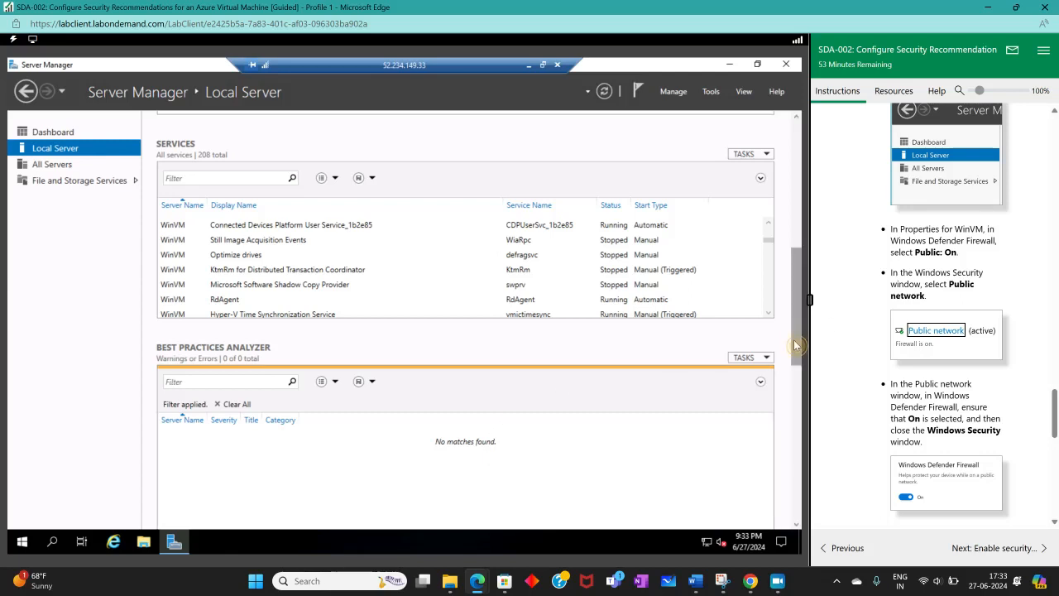
# Step: Look over the Best Practices Analyzer and Performance sections of the Local Server page, and return to WinVM's properties
pyautogui.scroll(-5, 793, 339)
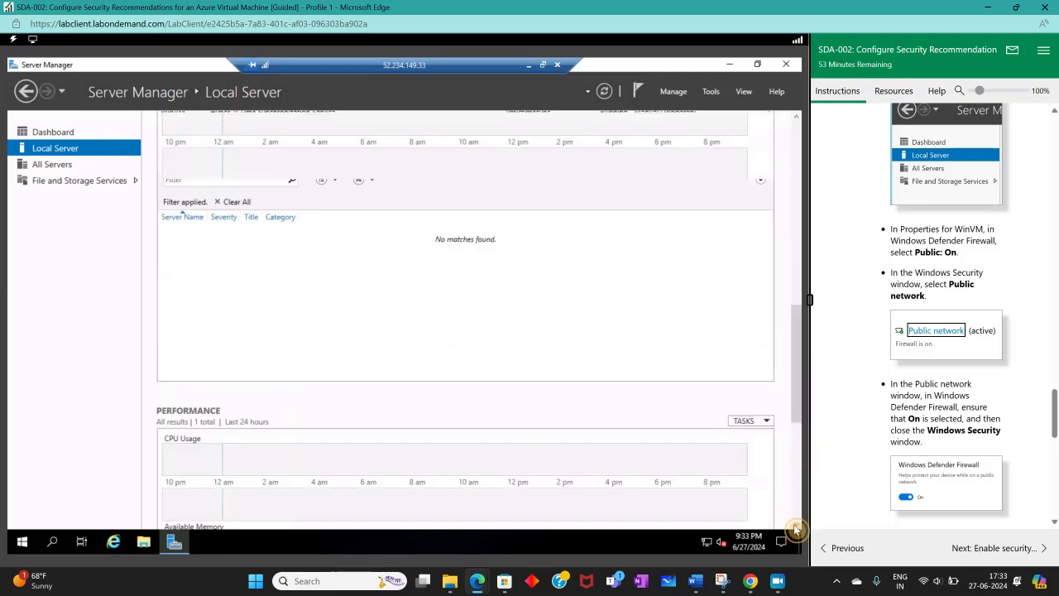
pyautogui.scroll(-8, 790, 439)
pyautogui.moveTo(797, 444); pyautogui.dragTo(799, 262)
pyautogui.scroll(1, 798, 259)
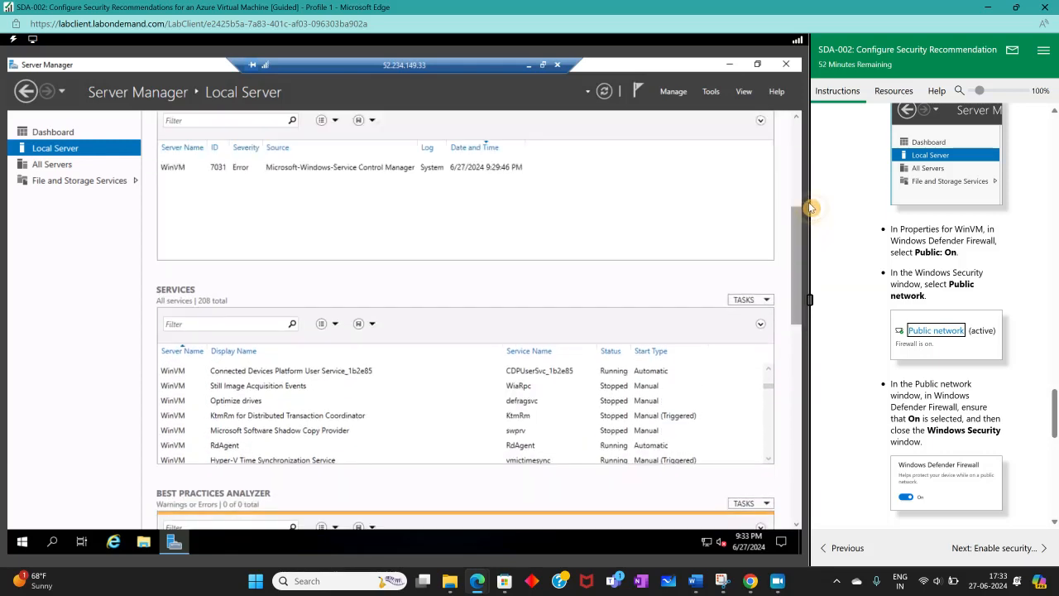
pyautogui.moveTo(797, 244); pyautogui.dragTo(803, 116)
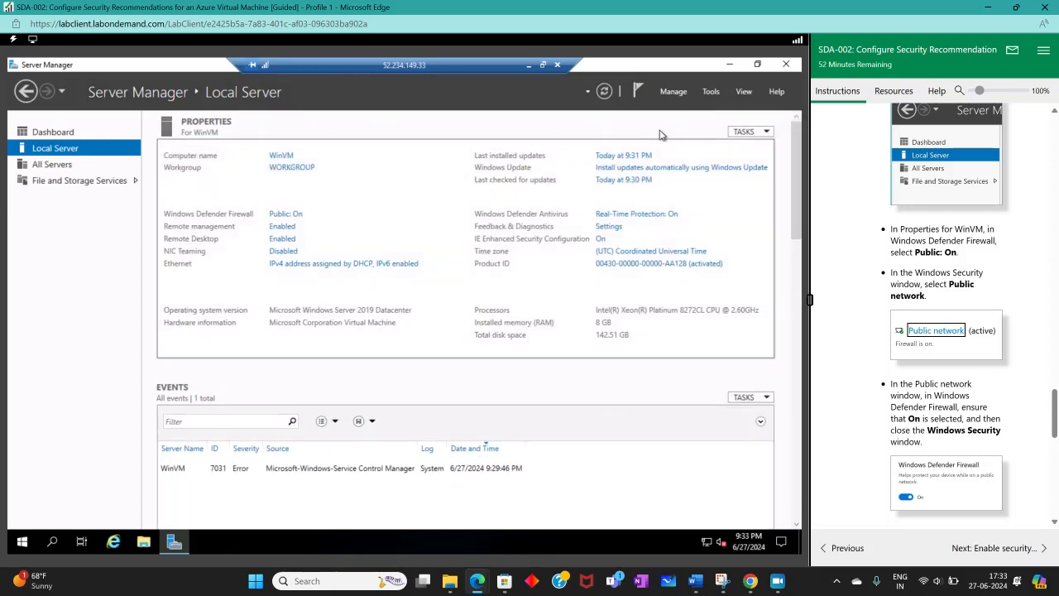
# Step: Check the public network's firewall state through WinVM's Windows Defender Firewall property, and close Windows Security
pyautogui.click(711, 92)
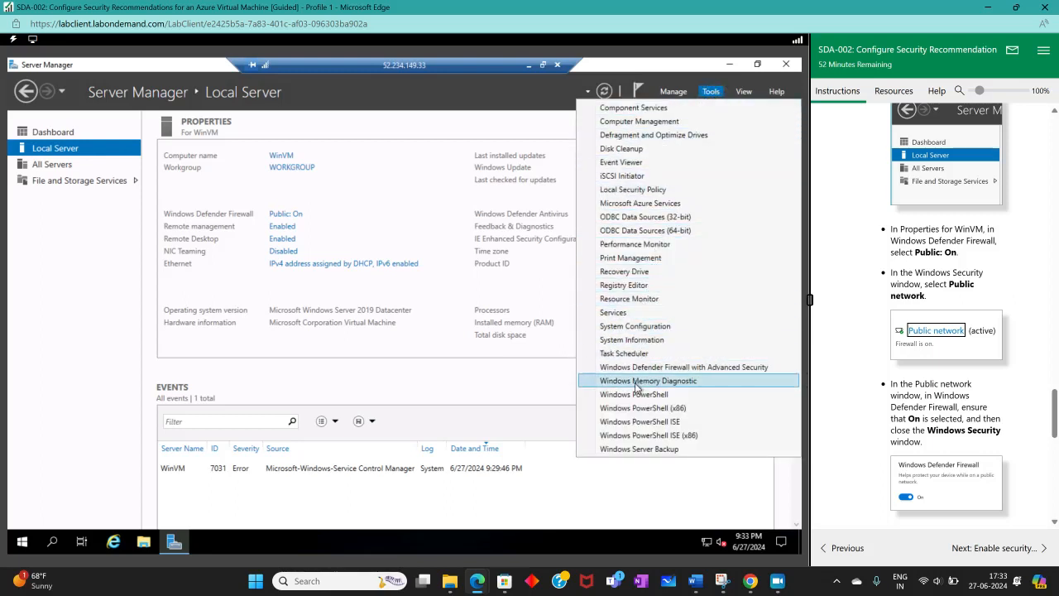
pyautogui.click(284, 215)
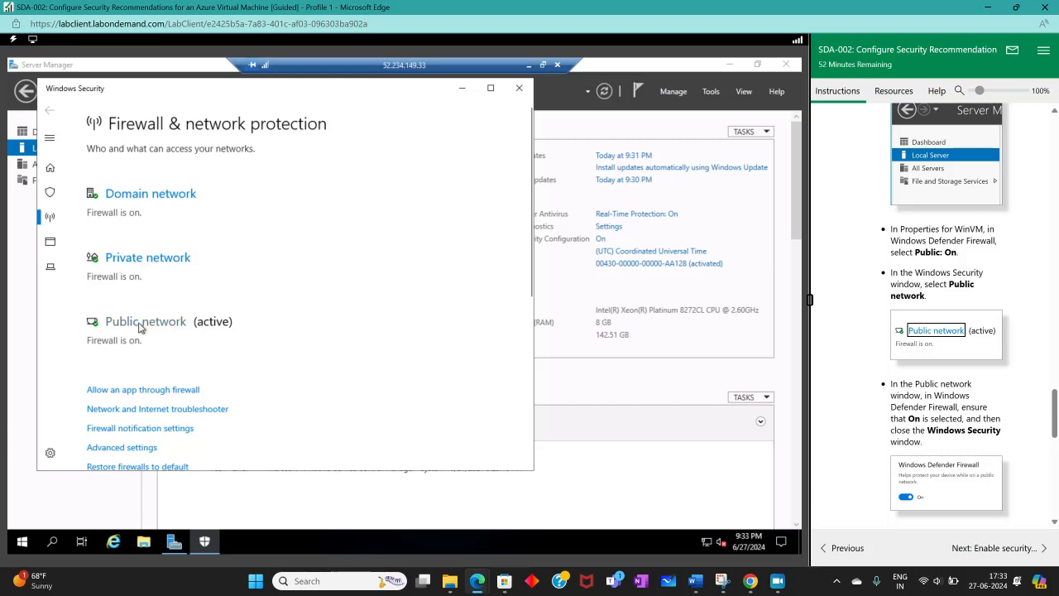
pyautogui.scroll(-2, 954, 348)
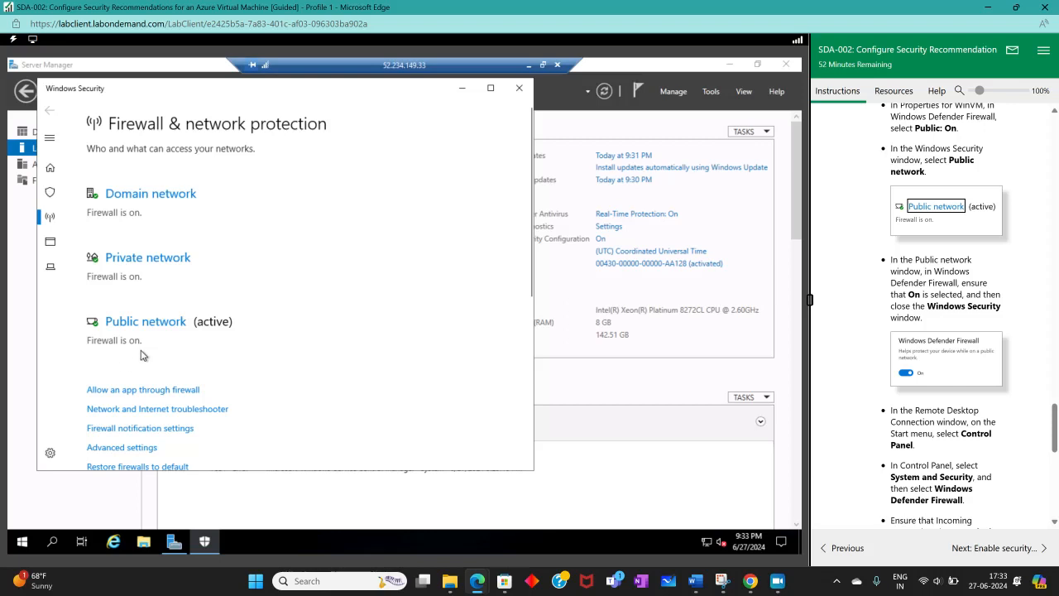
pyautogui.click(520, 90)
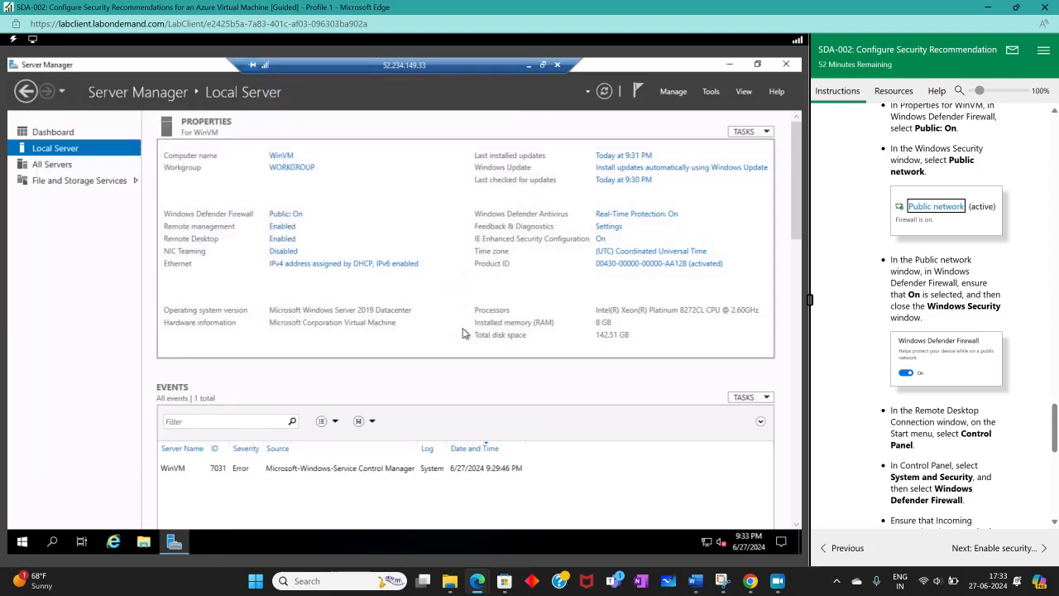
# Step: Read the next lab instructions, and open Control Panel in the remote session by searching for "control"
pyautogui.scroll(-1, 1039, 389)
pyautogui.scroll(-2, 1039, 390)
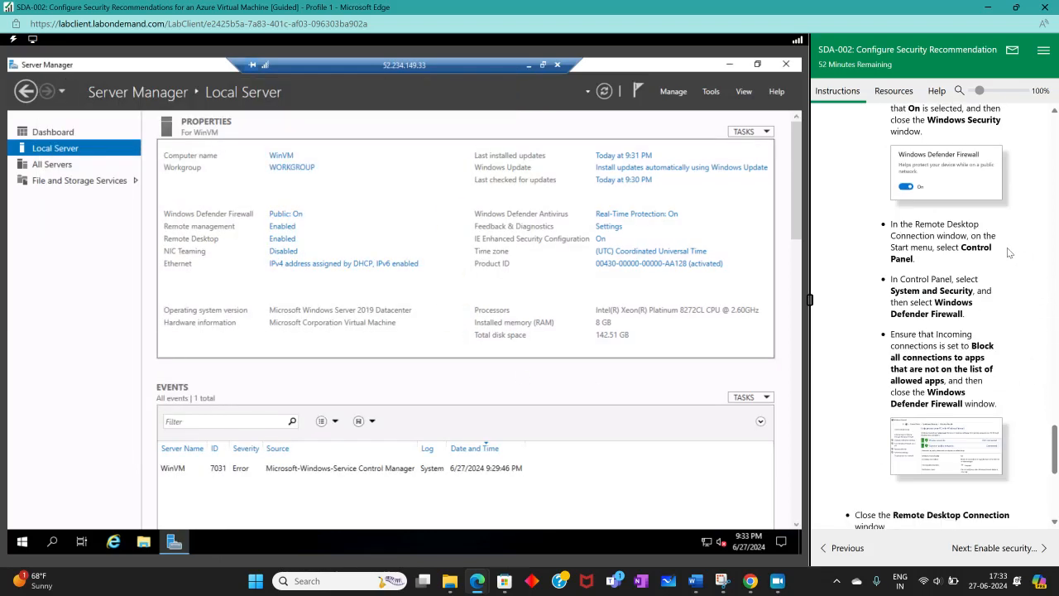
pyautogui.scroll(-2, 947, 273)
pyautogui.scroll(2, 947, 273)
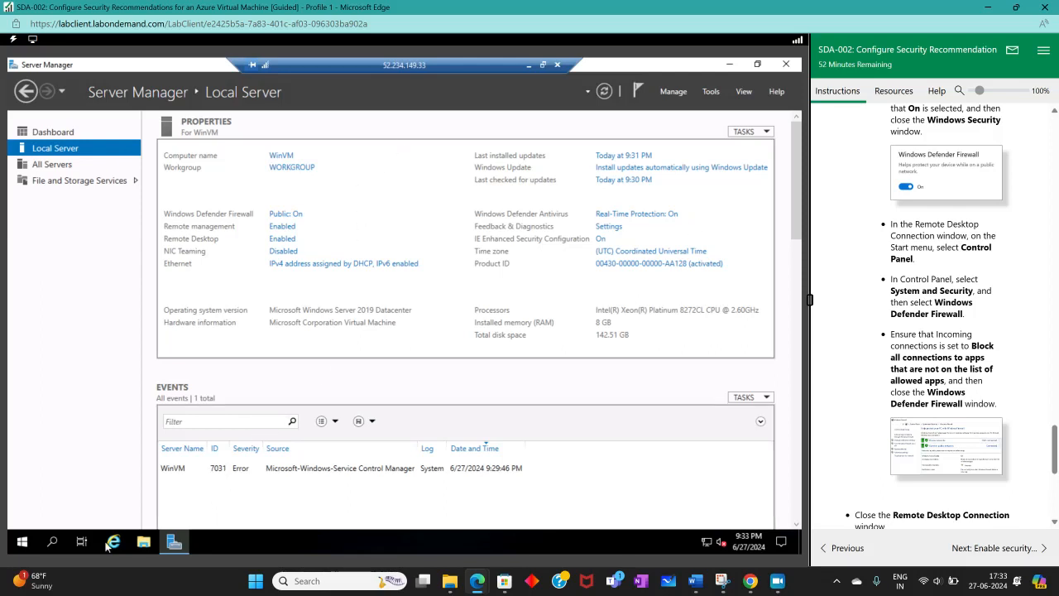
pyautogui.click(24, 542)
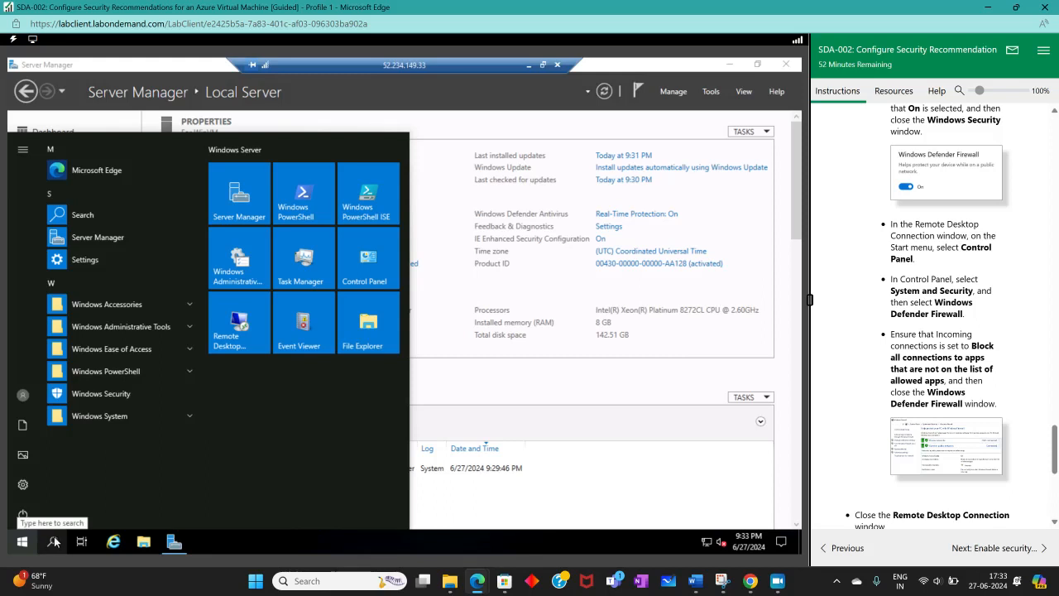
pyautogui.click(53, 542)
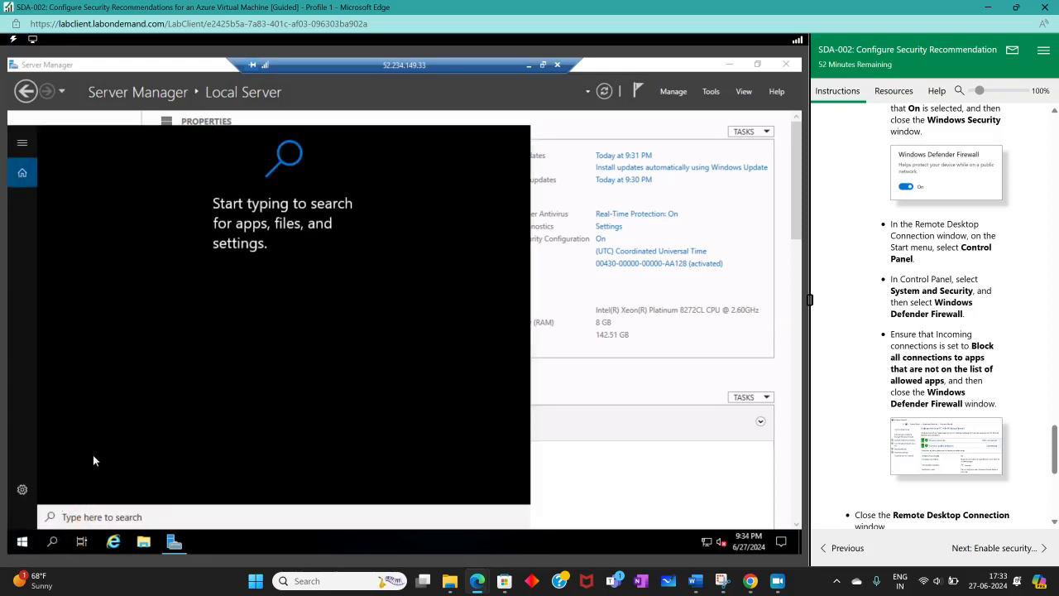
pyautogui.write('c')
pyautogui.write('ontrol')
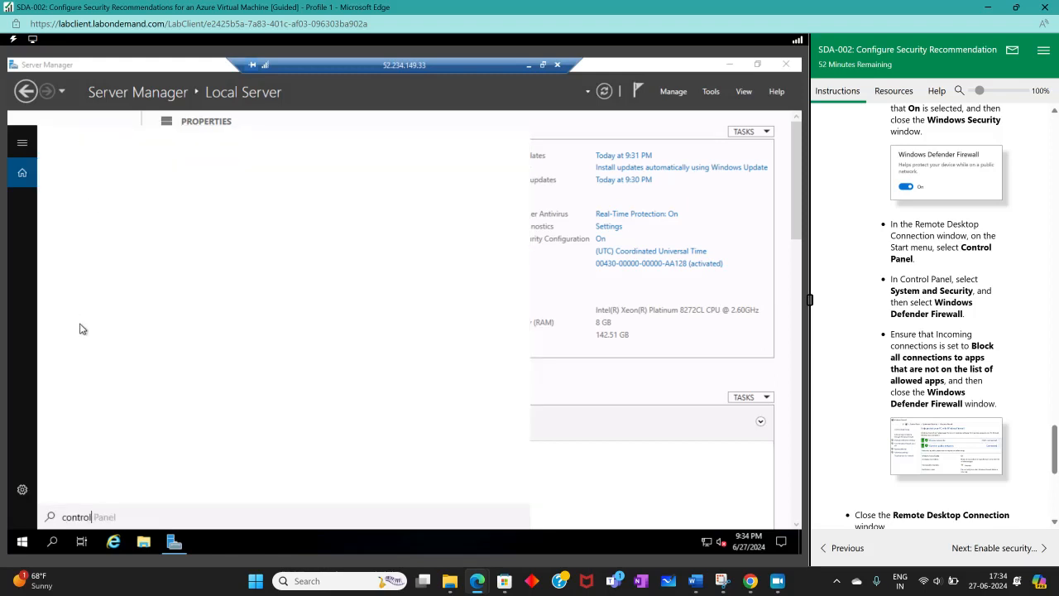
pyautogui.click(106, 205)
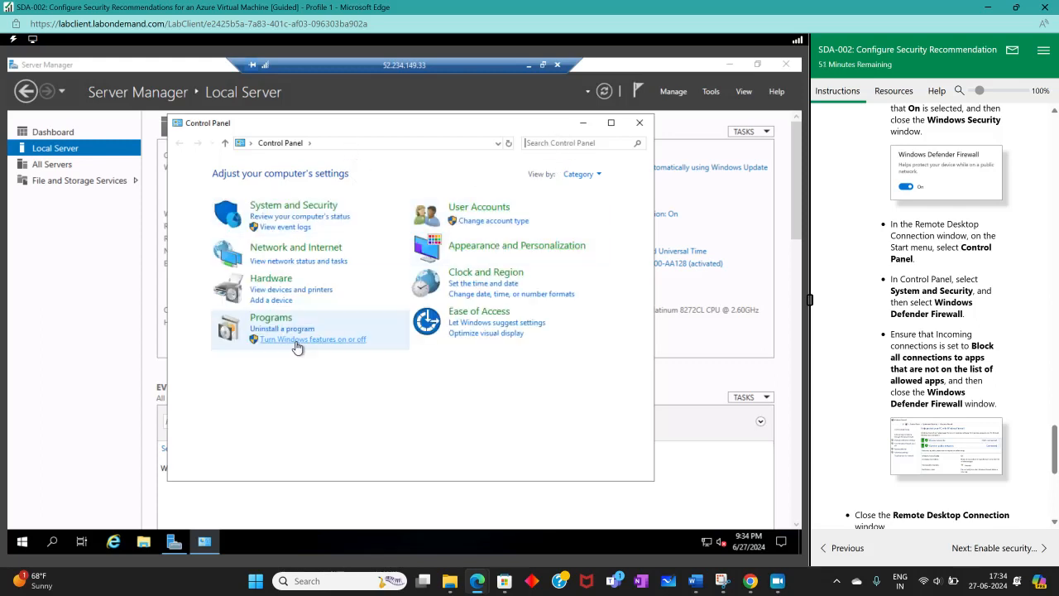
# Step: Search Control Panel for "window defen" and open Windows Defender Firewall to check the incoming connections setting
pyautogui.click(544, 144)
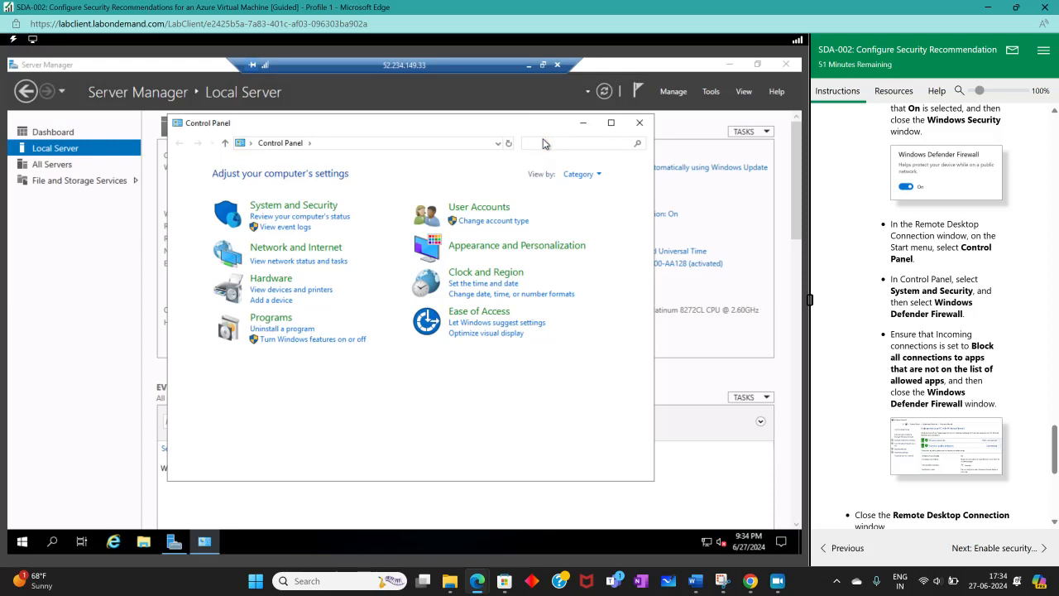
pyautogui.write('window')
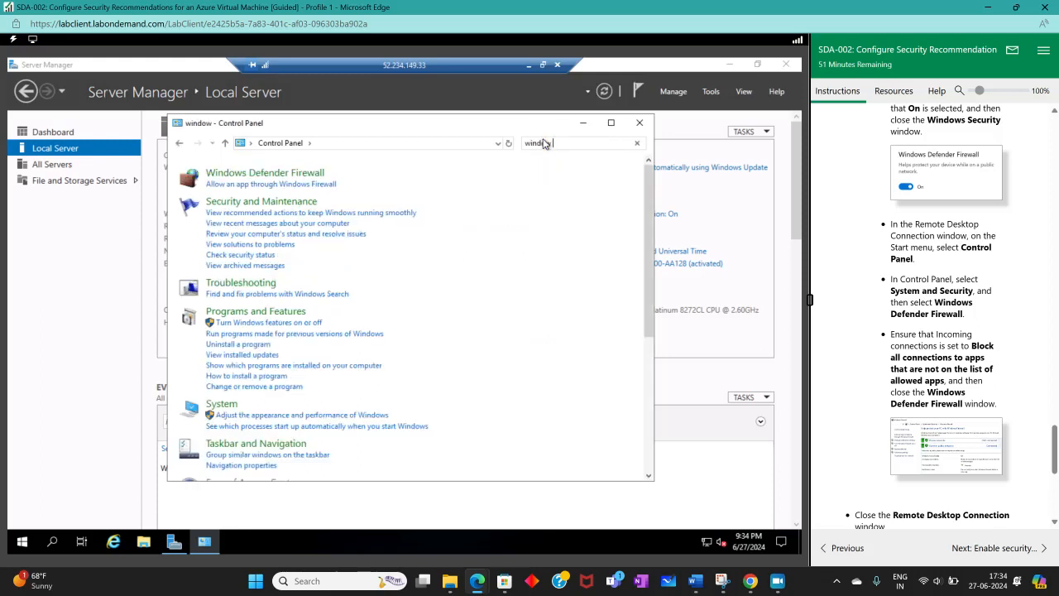
pyautogui.write(' de')
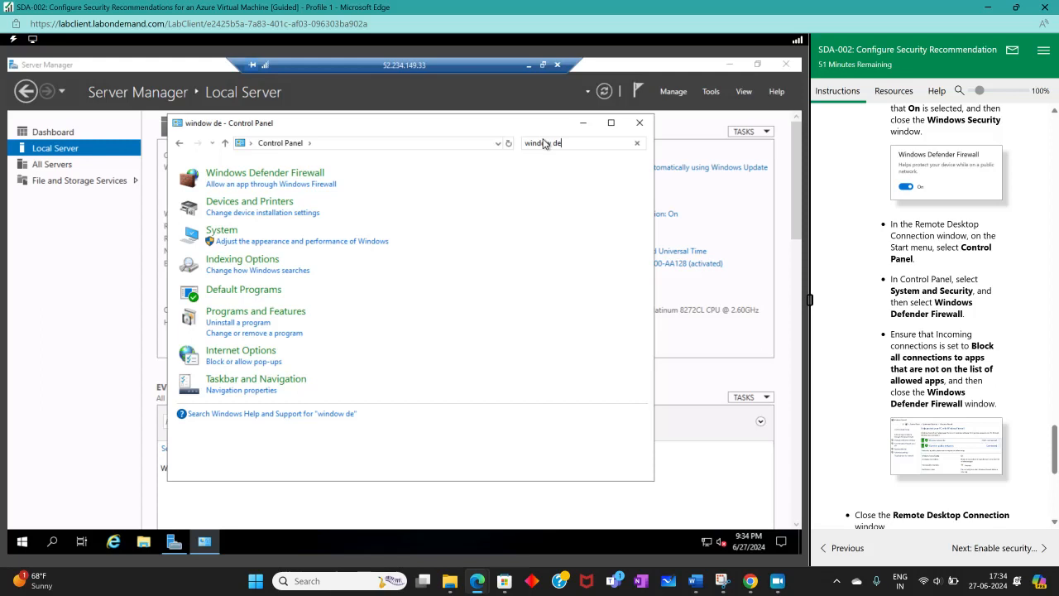
pyautogui.write('fendd')
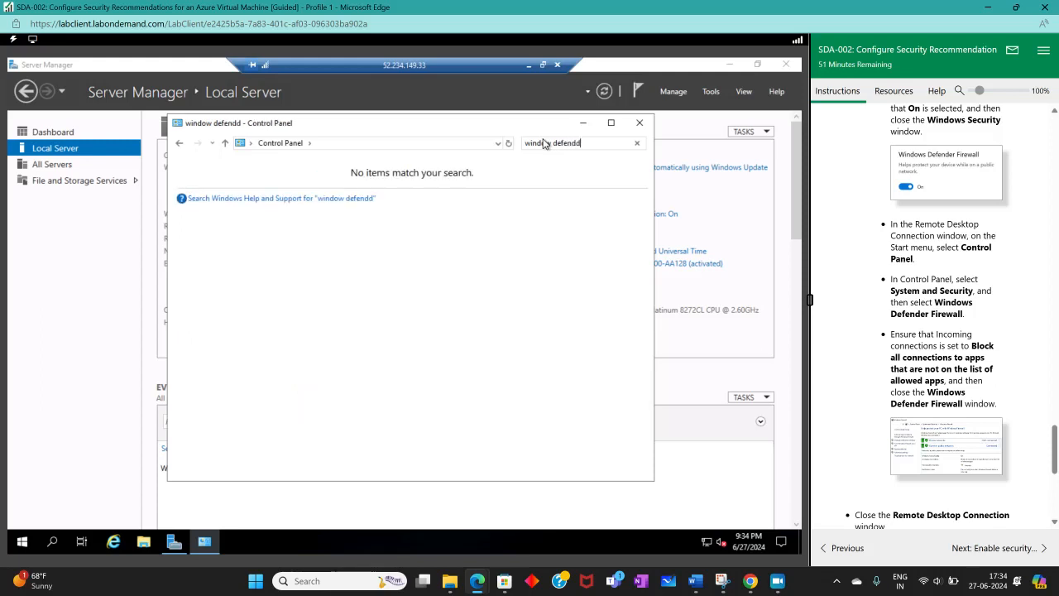
pyautogui.press('BackSpace')
pyautogui.press('BackSpace')
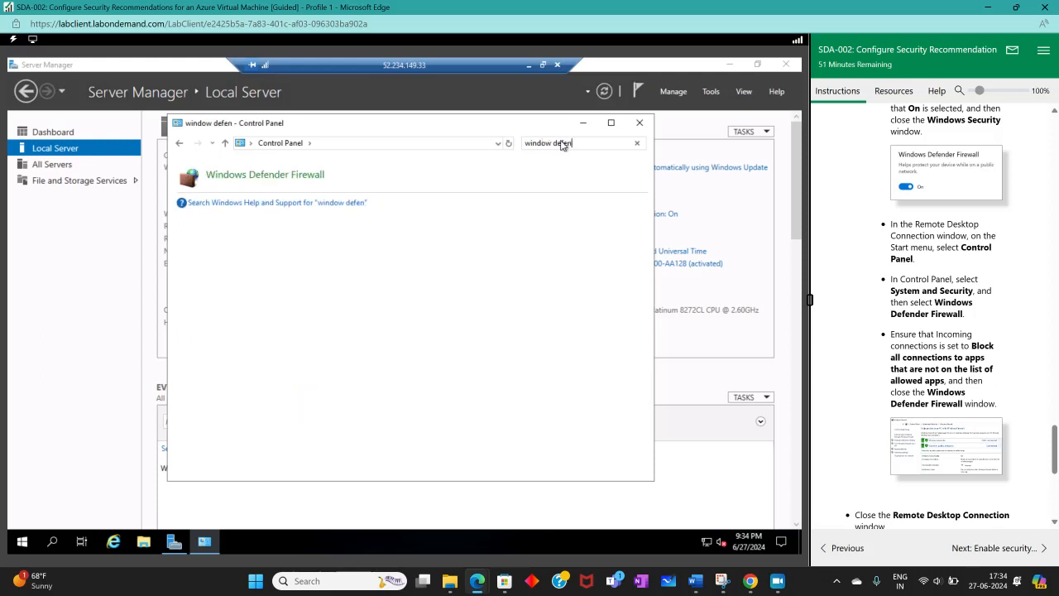
pyautogui.click(402, 172)
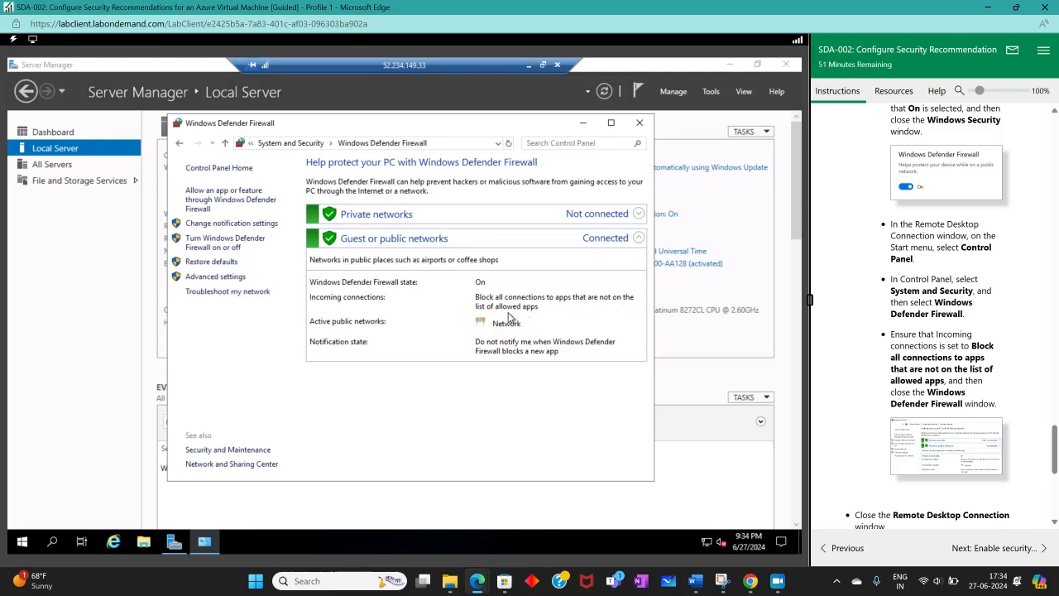
# Step: Close the Windows Defender Firewall window and disconnect the Remote Desktop session to WinVM
pyautogui.scroll(-1, 931, 386)
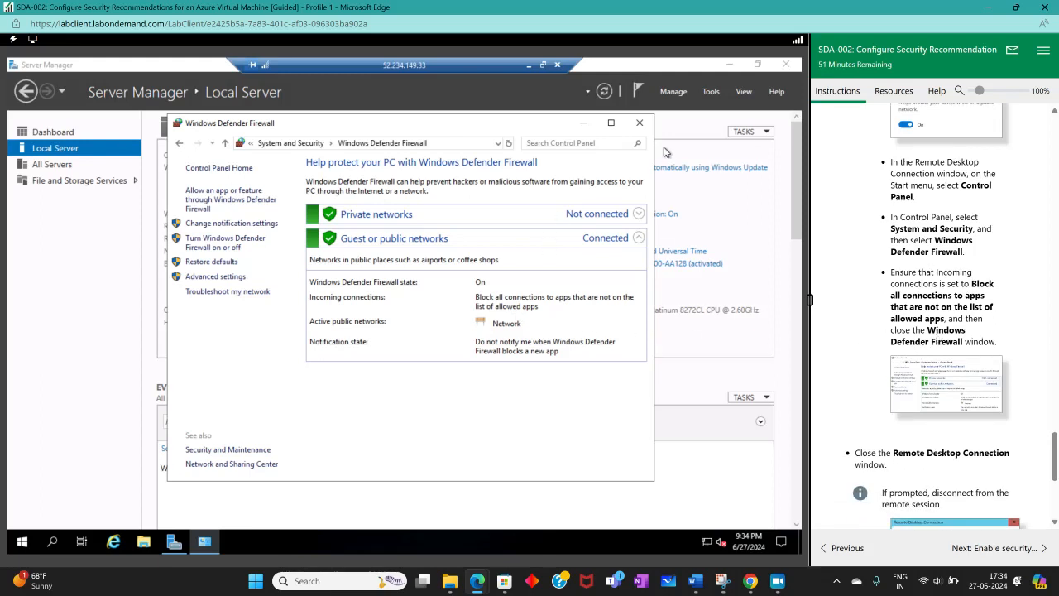
pyautogui.click(638, 122)
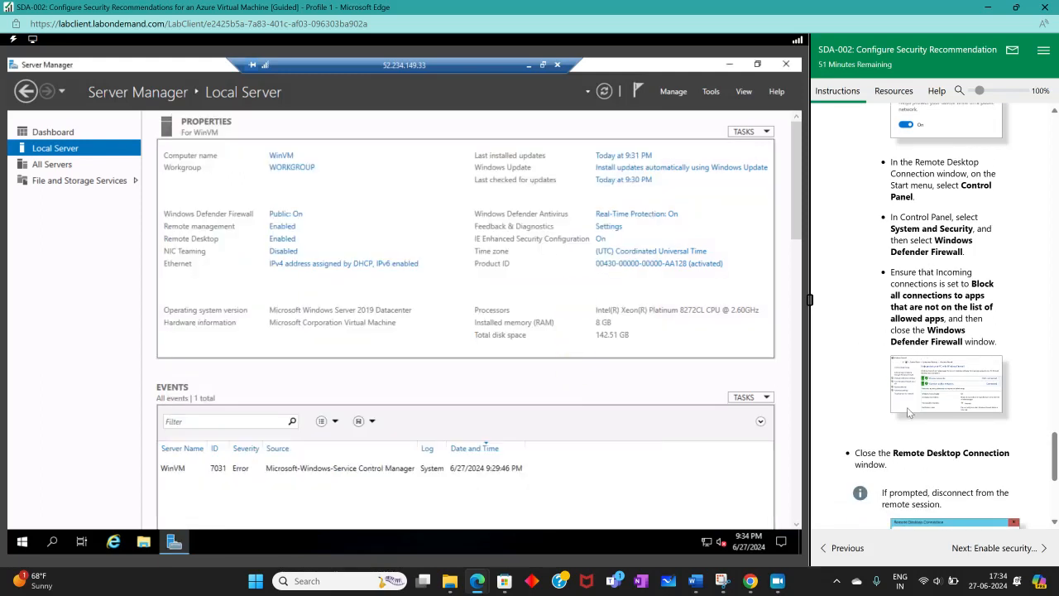
pyautogui.scroll(-3, 906, 407)
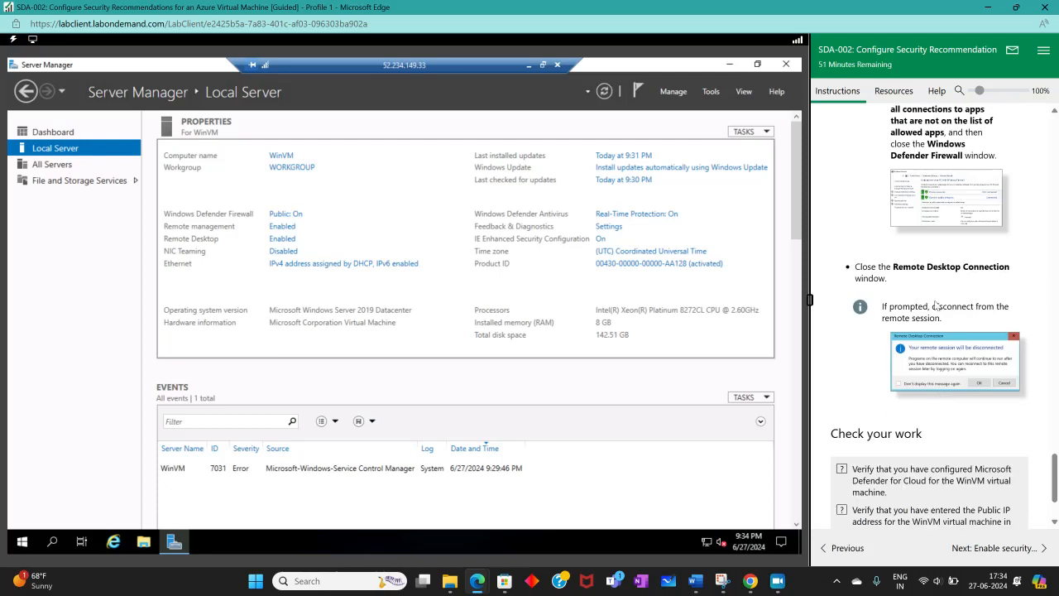
pyautogui.click(559, 73)
pyautogui.click(442, 327)
# Step: Run the lab's "Check your work" verification and accept Microsoft Edge's search data collection notice
pyautogui.scroll(-1, 984, 399)
pyautogui.scroll(-1, 983, 400)
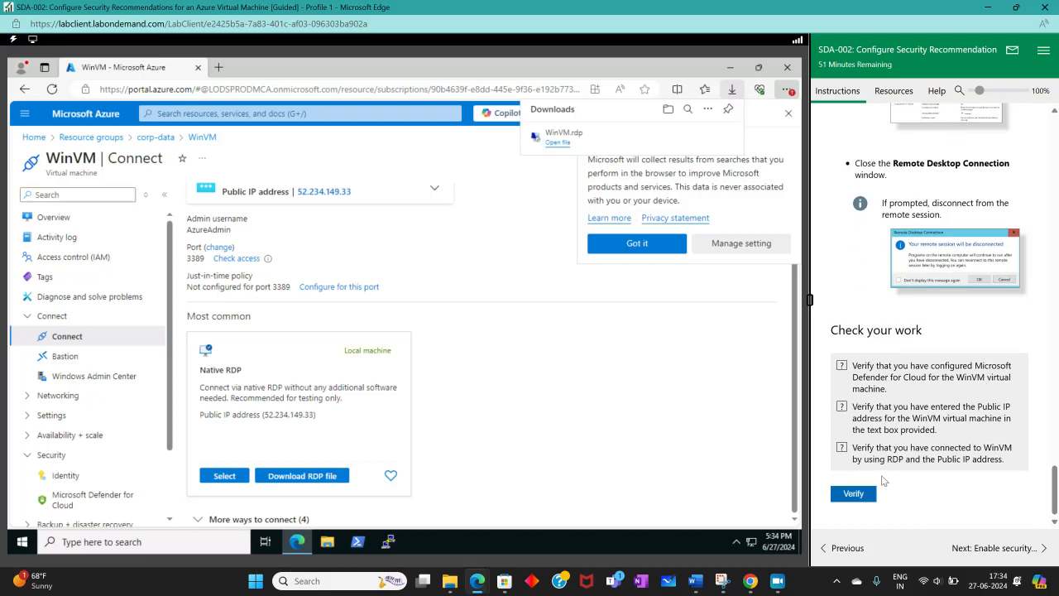
pyautogui.scroll(5, 904, 298)
pyautogui.scroll(15, 904, 298)
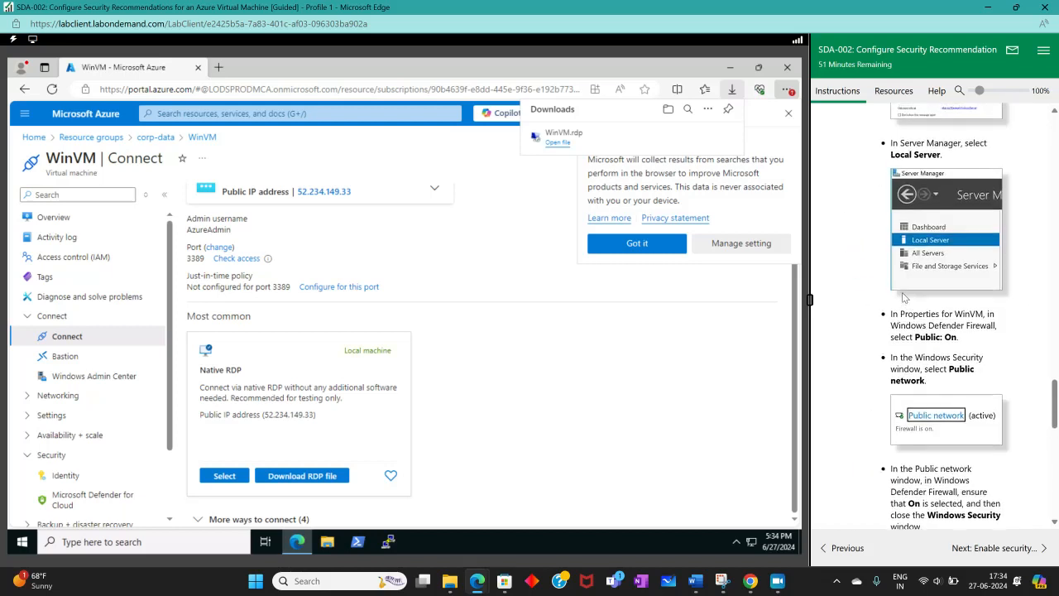
pyautogui.scroll(8, 904, 298)
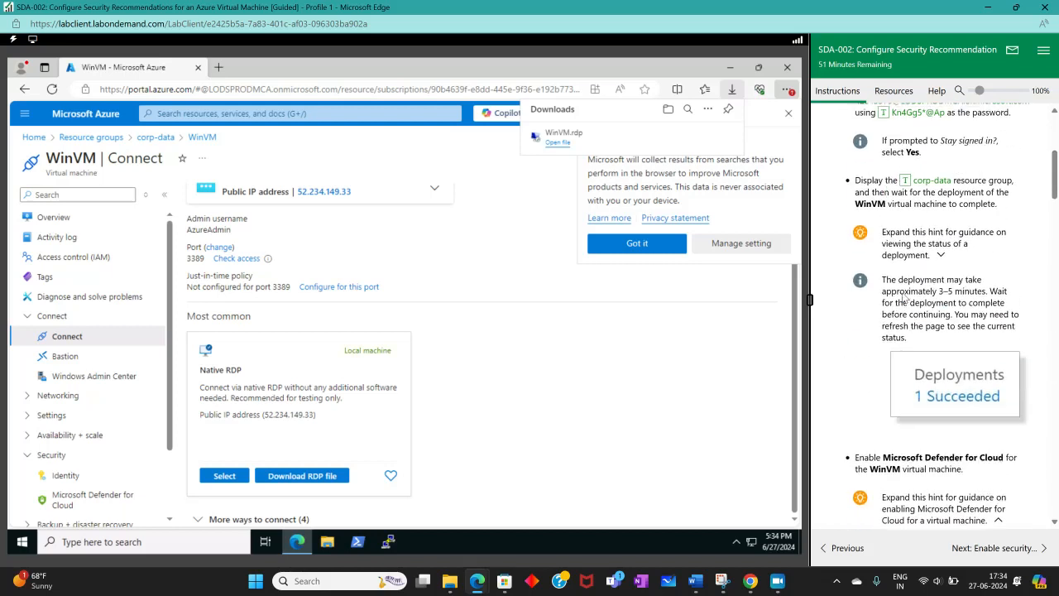
pyautogui.scroll(-12, 904, 299)
pyautogui.scroll(-20, 902, 299)
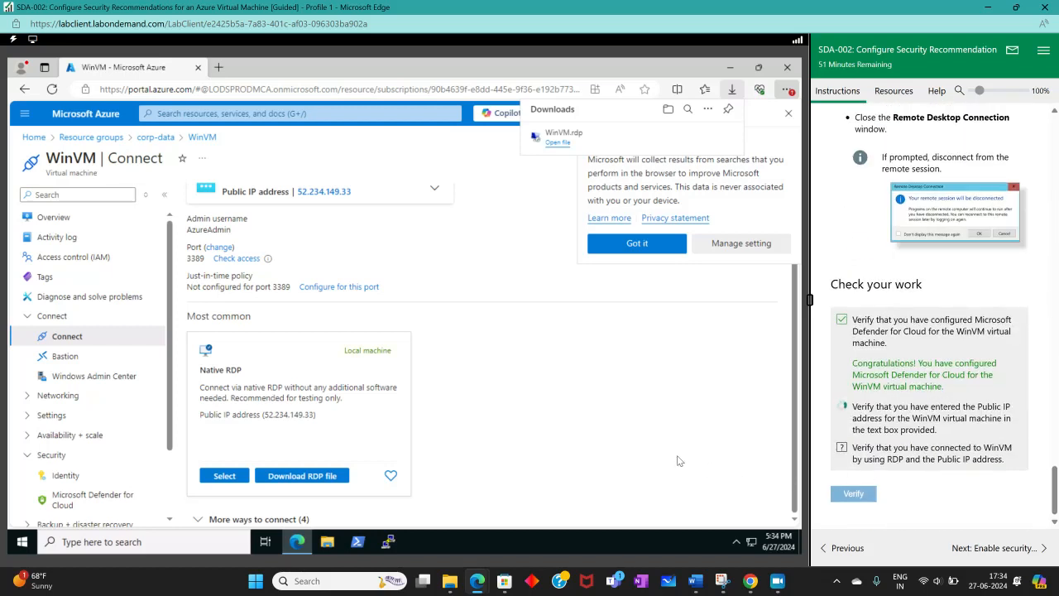
pyautogui.click(680, 242)
pyautogui.scroll(-1, 1013, 452)
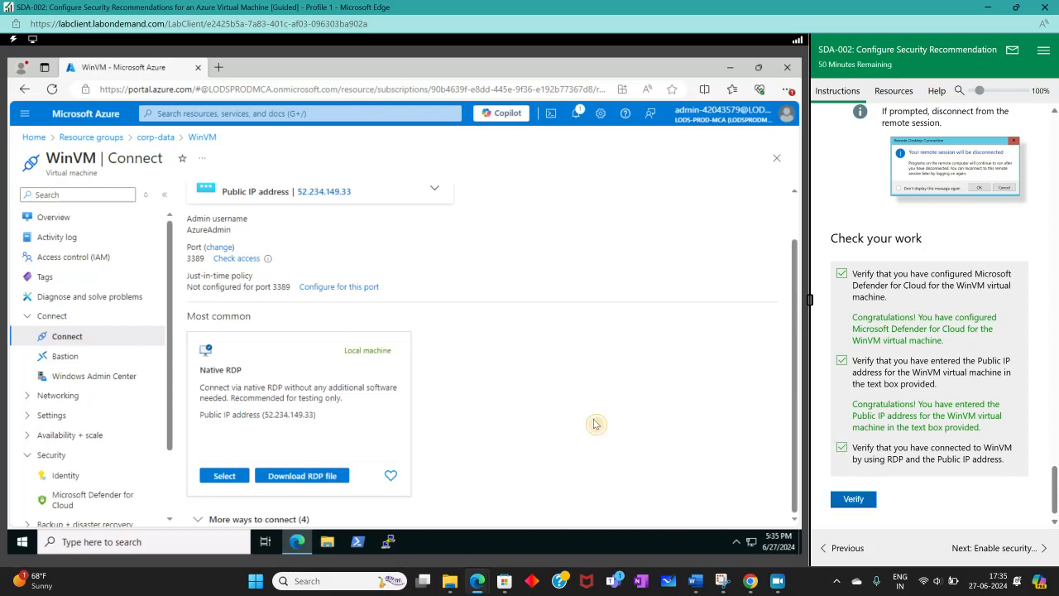
# Step: Go to the lab's "Enable security recommendations" exercise and turn off its hints
pyautogui.click(999, 547)
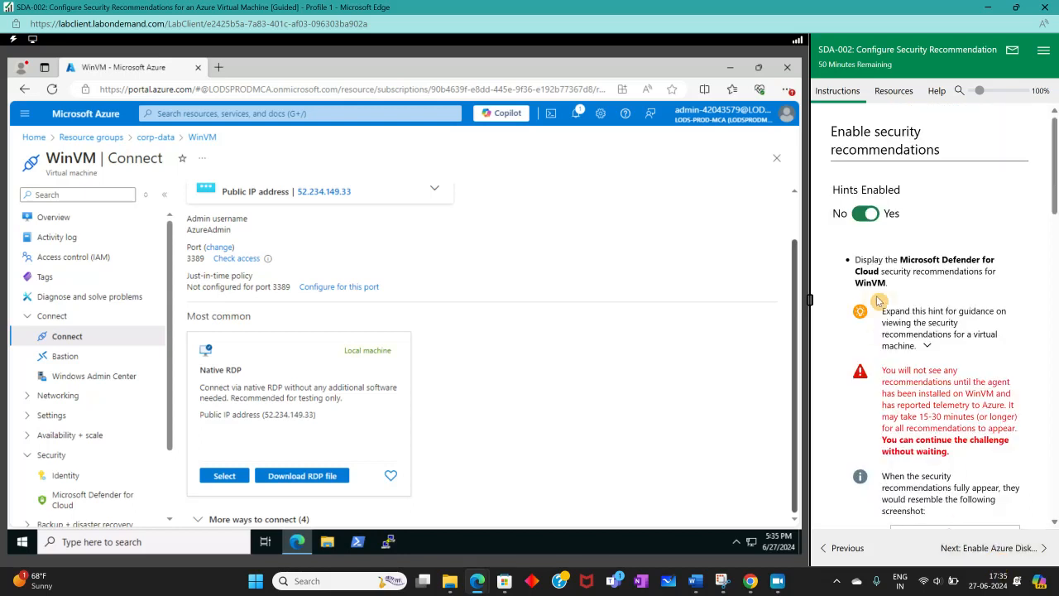
pyautogui.click(864, 213)
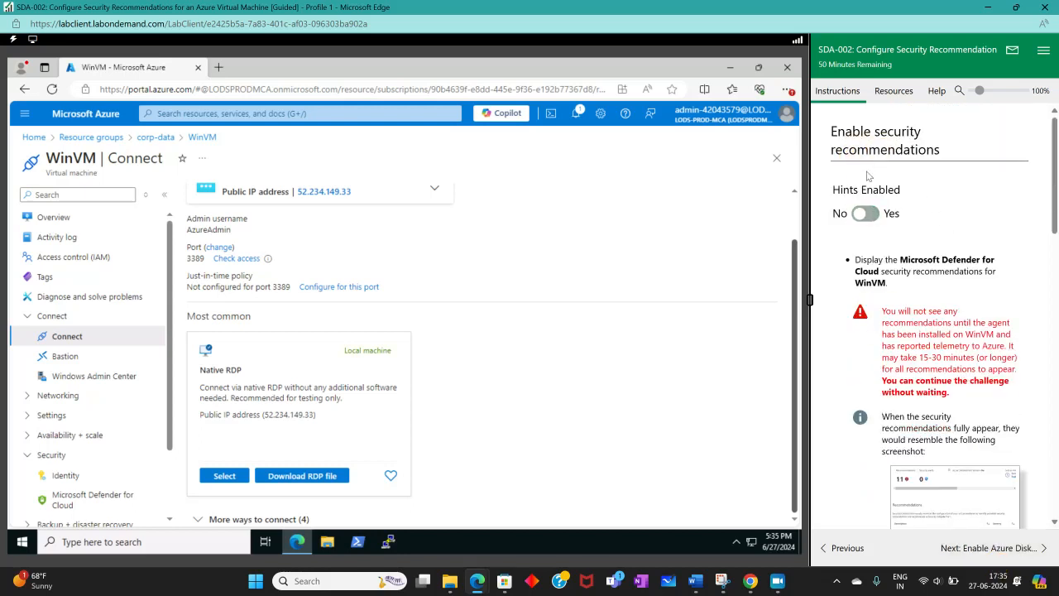
pyautogui.scroll(-1, 909, 206)
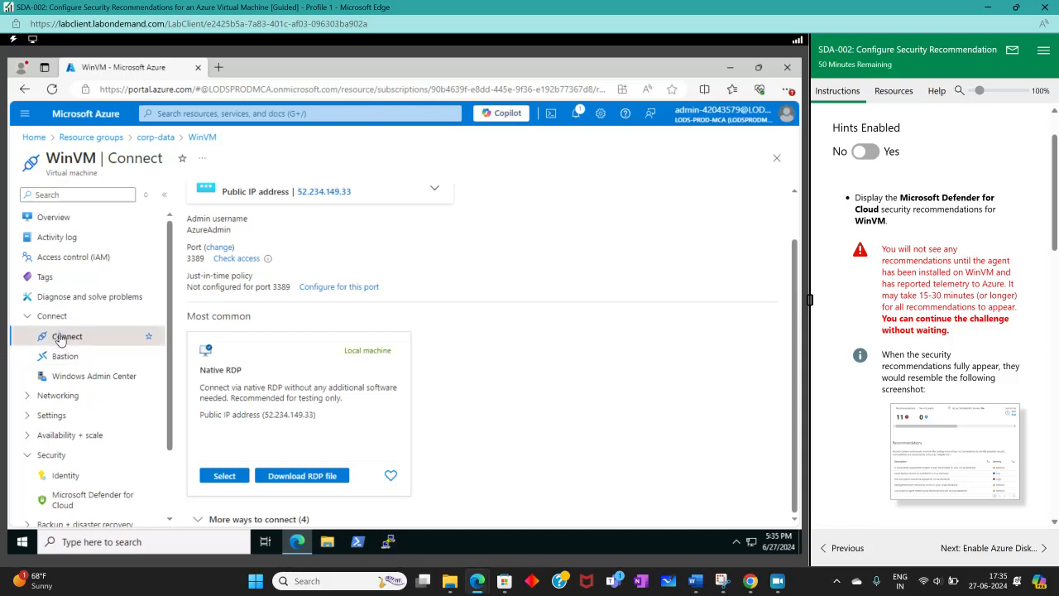
# Step: Display WinVM's Microsoft Defender for Cloud recommendations in the Azure portal and read the lab's guidance on sorting and remediating them
pyautogui.scroll(-1, 47, 398)
pyautogui.click(83, 412)
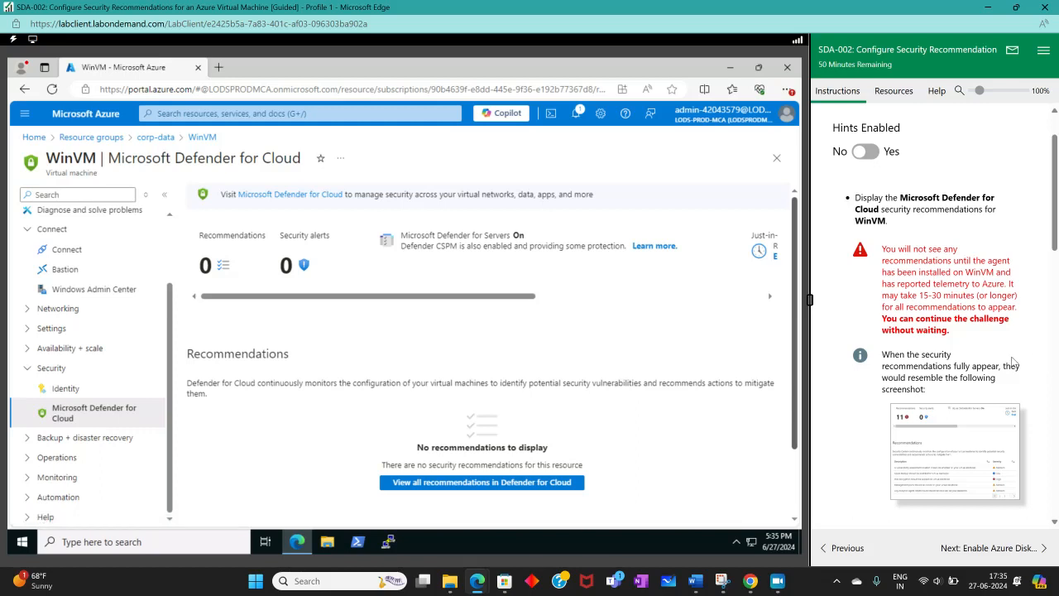
pyautogui.scroll(-1, 649, 412)
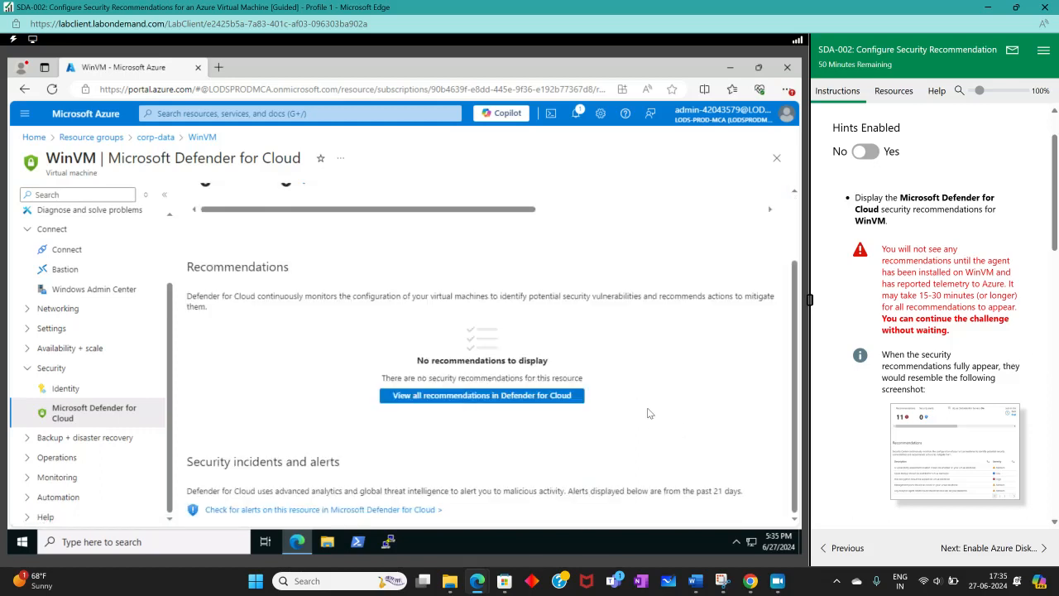
pyautogui.scroll(1, 649, 413)
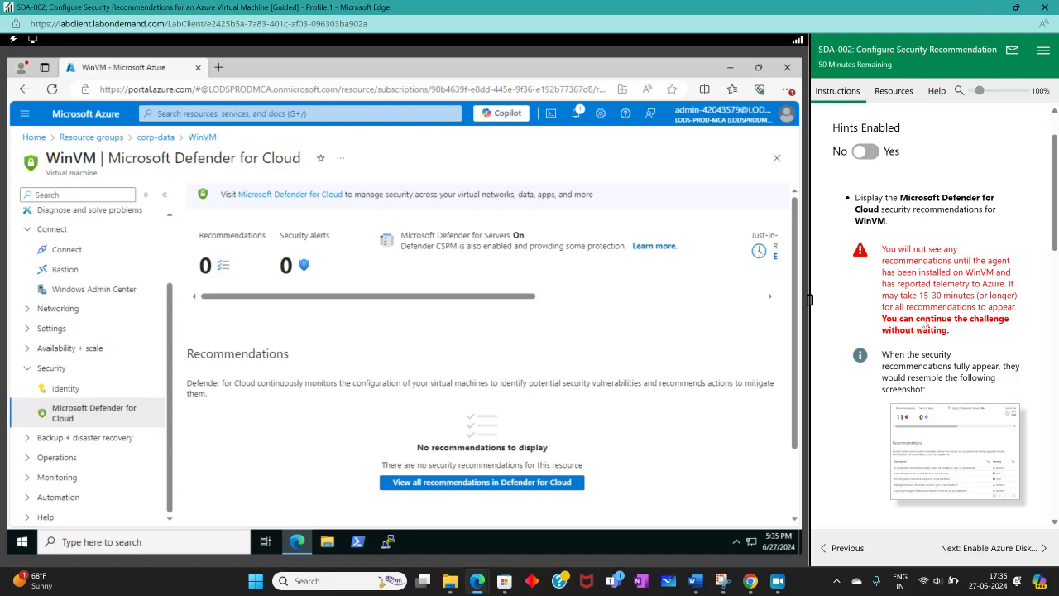
pyautogui.scroll(-2, 957, 337)
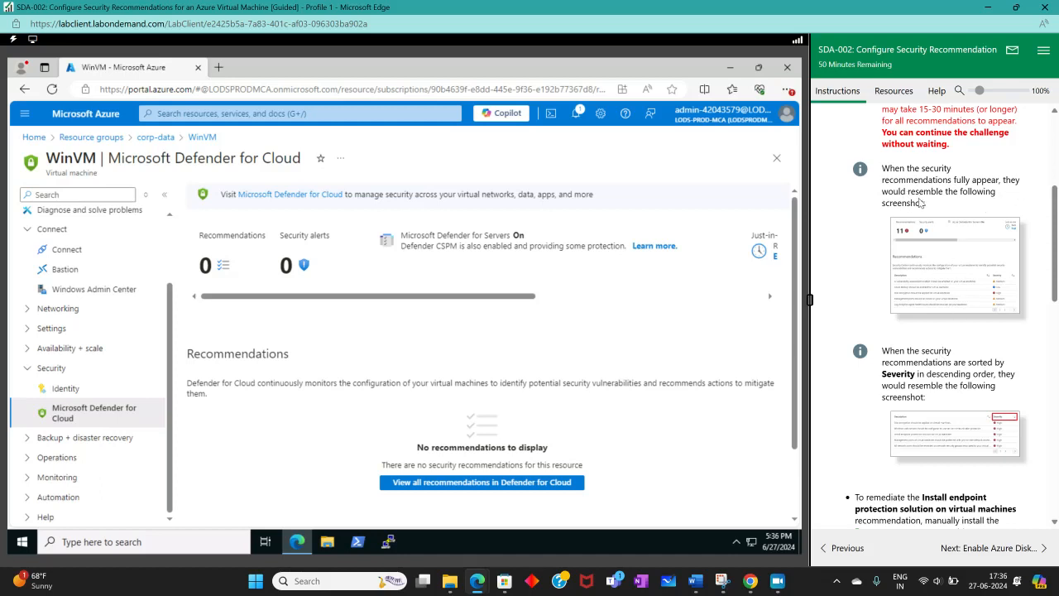
pyautogui.scroll(-3, 960, 290)
pyautogui.scroll(2, 958, 264)
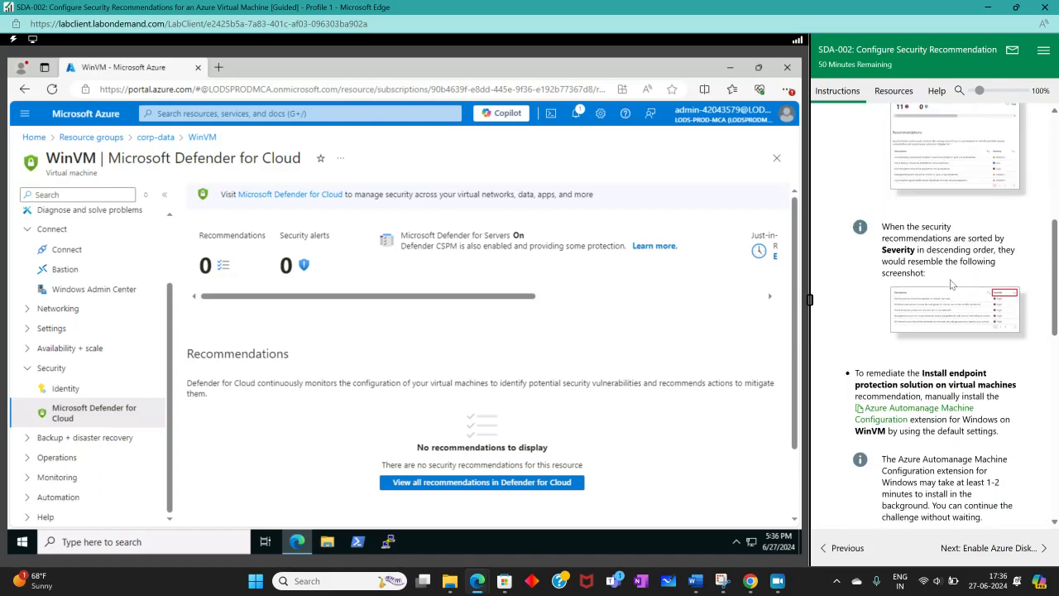
# Step: Read the lab's remediation instructions, turn its hints back on and expand the guidance on adding the Azure Automanage Machine Configuration extension
pyautogui.scroll(-1, 902, 273)
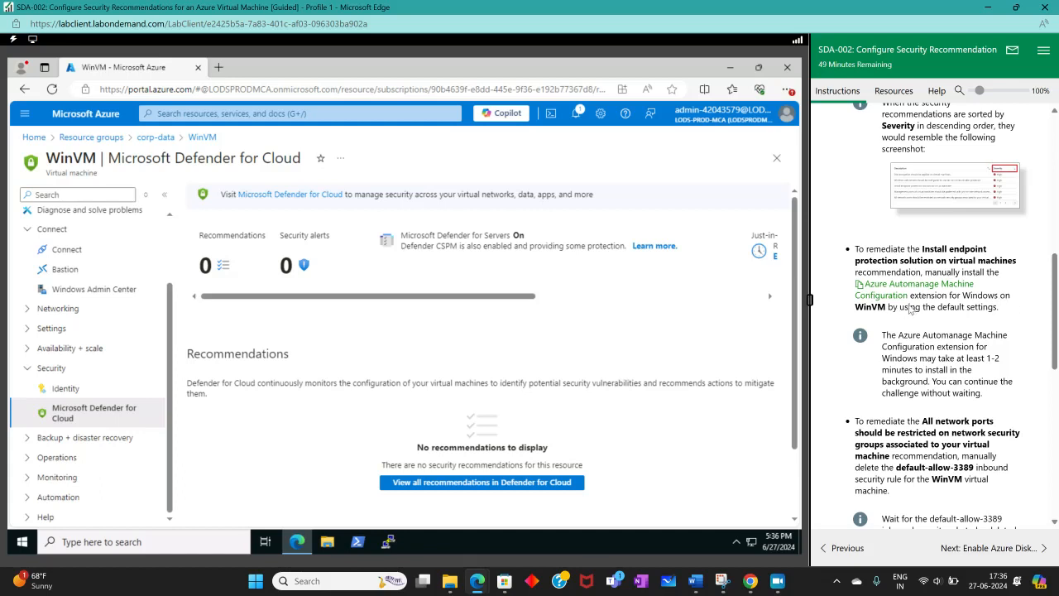
pyautogui.scroll(-3, 960, 379)
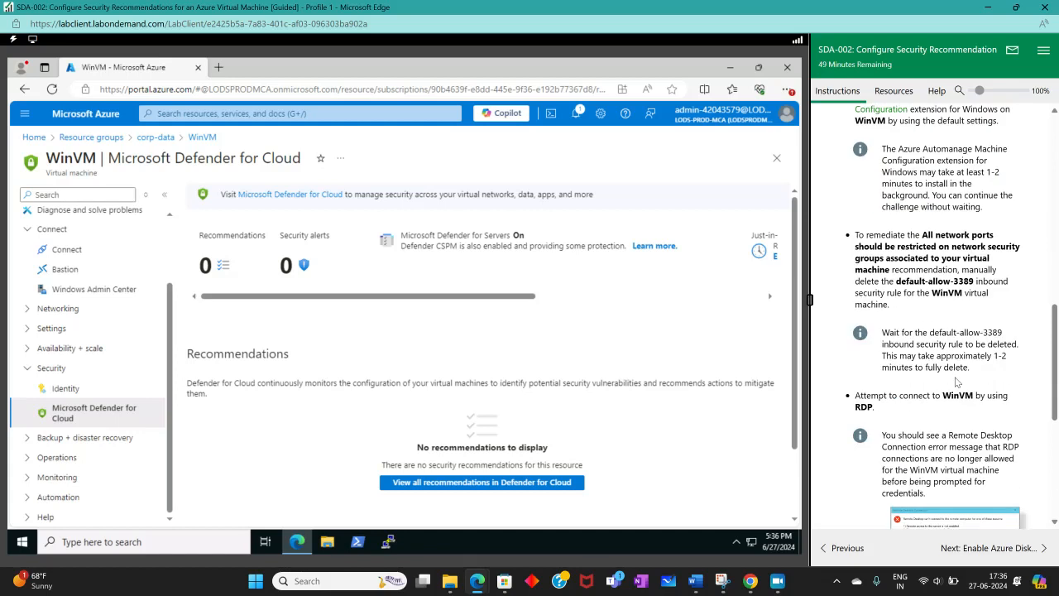
pyautogui.scroll(-5, 958, 381)
pyautogui.scroll(10, 943, 373)
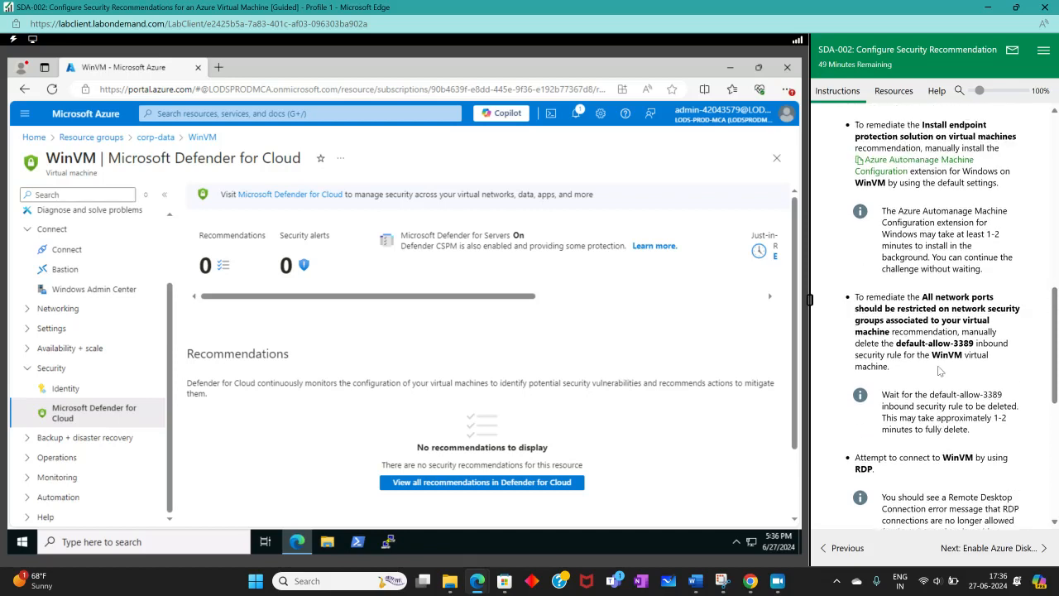
pyautogui.scroll(5, 939, 370)
pyautogui.scroll(-10, 891, 328)
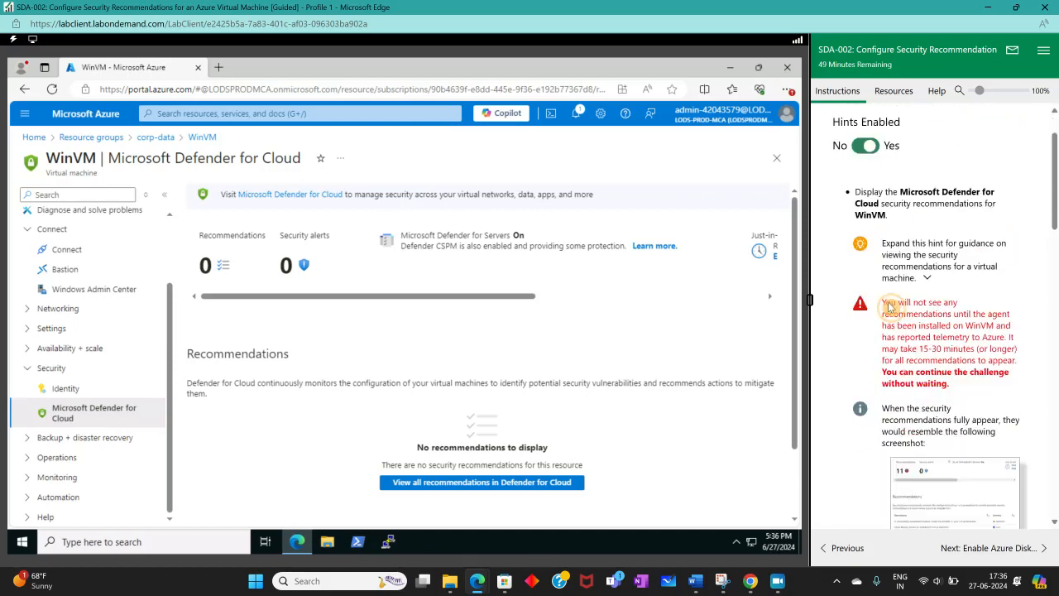
pyautogui.scroll(-1, 891, 329)
pyautogui.scroll(1, 891, 328)
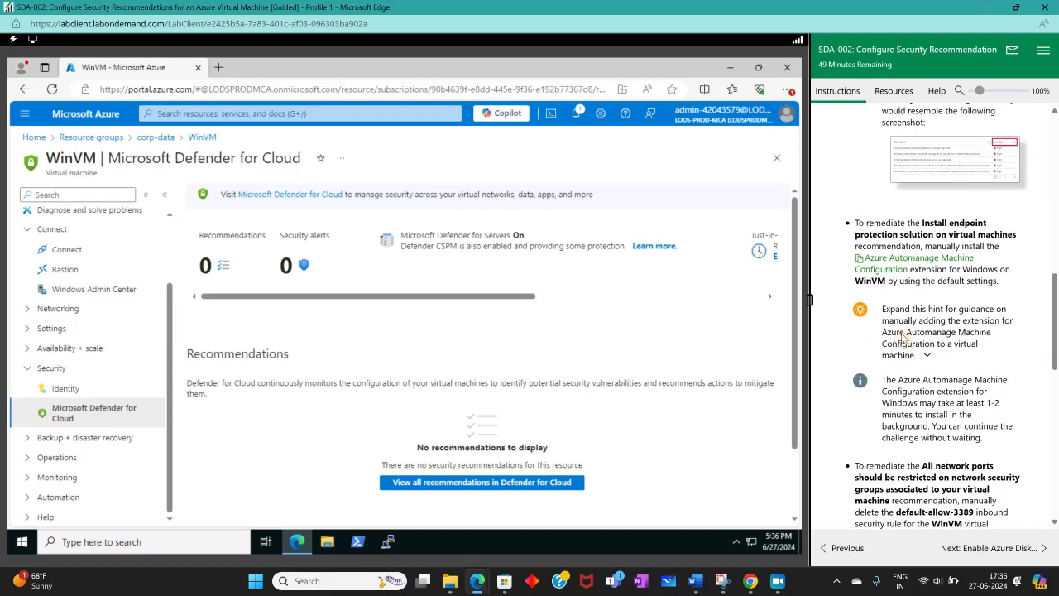
pyautogui.click(910, 339)
pyautogui.scroll(-3, 910, 347)
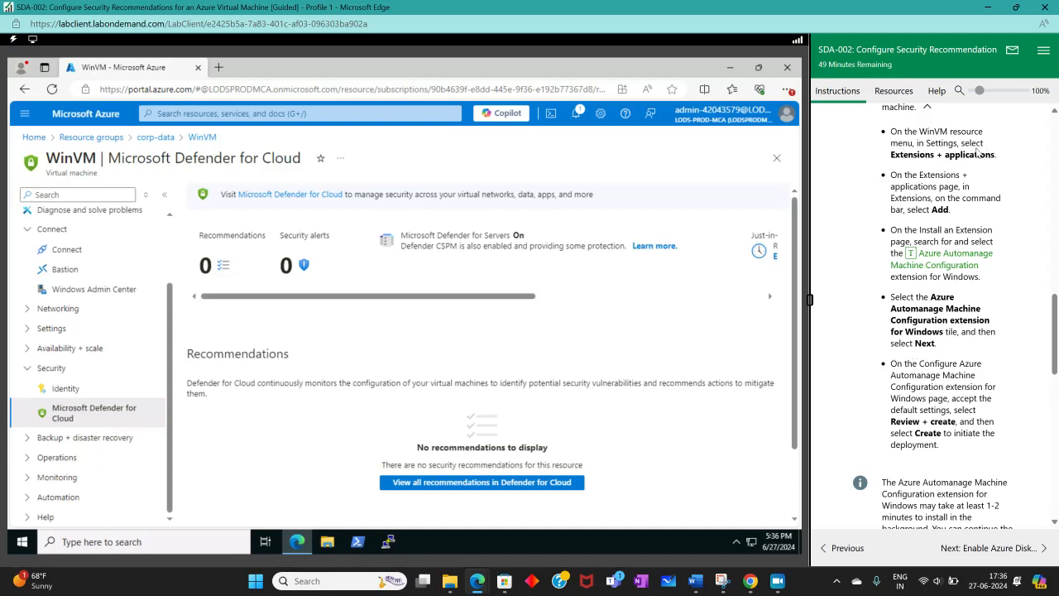
# Step: Start adding an extension to WinVM and find and select the Azure Automanage Machine Configuration extension for Windows
pyautogui.click(51, 327)
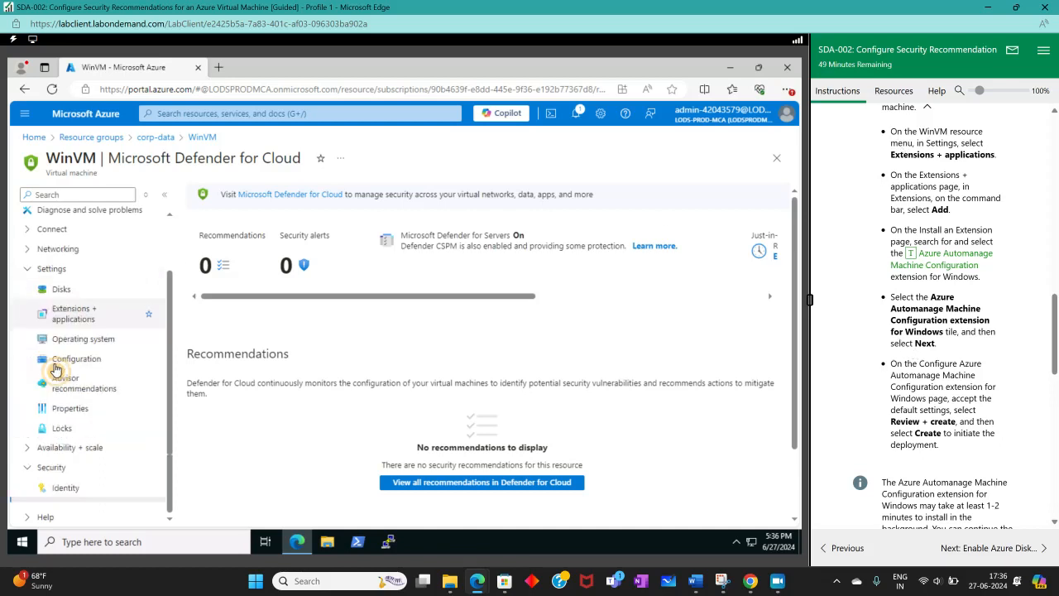
pyautogui.click(79, 315)
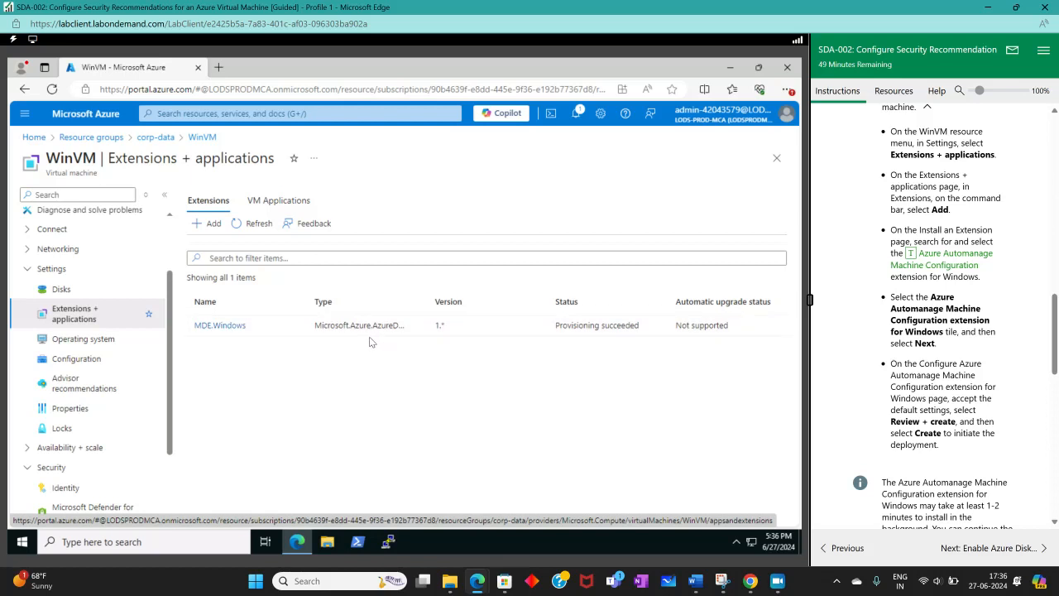
pyautogui.click(208, 224)
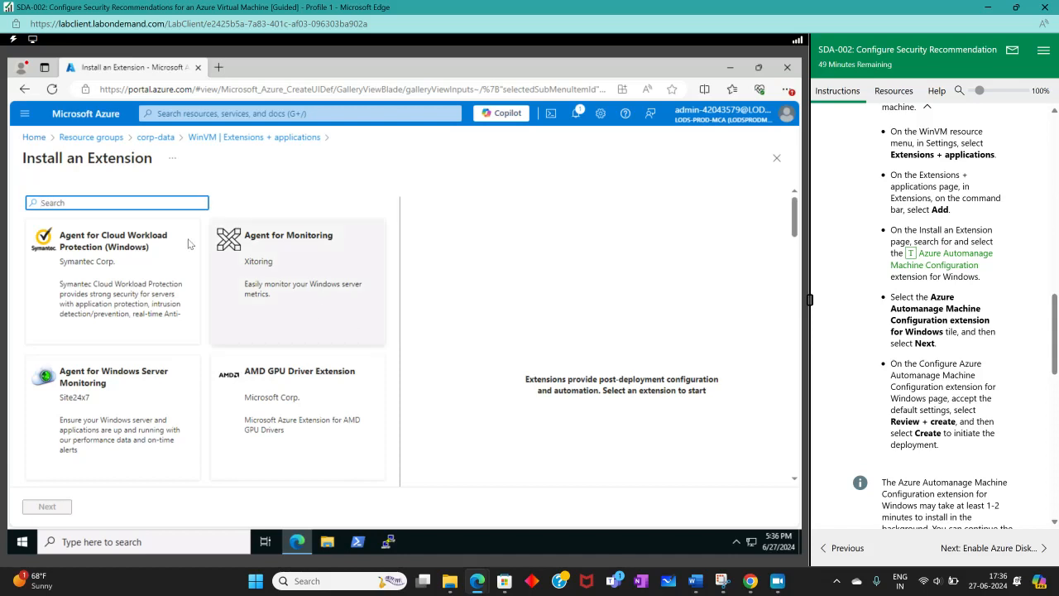
pyautogui.click(921, 269)
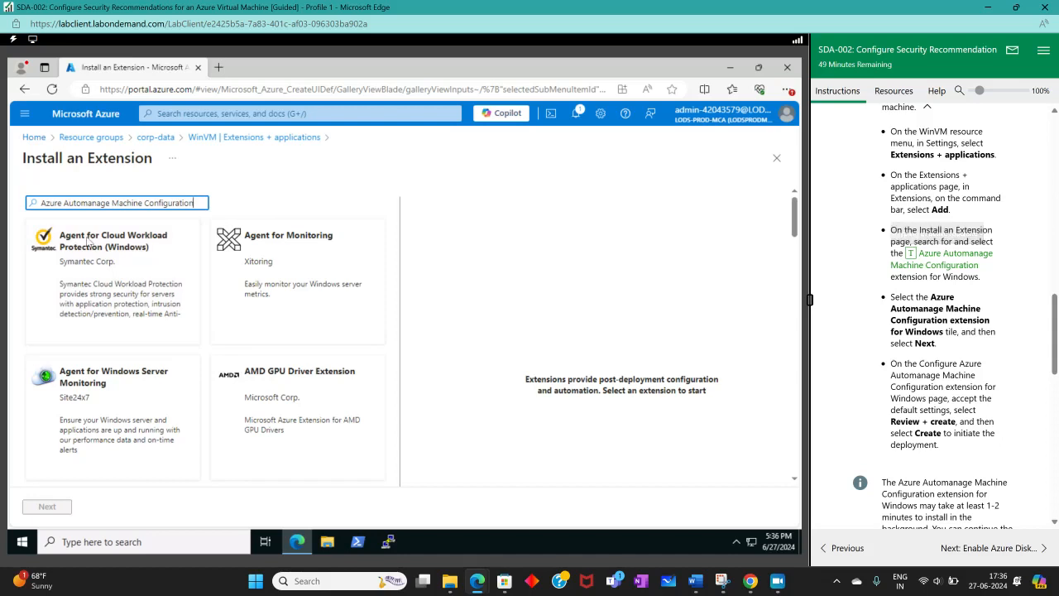
pyautogui.click(131, 229)
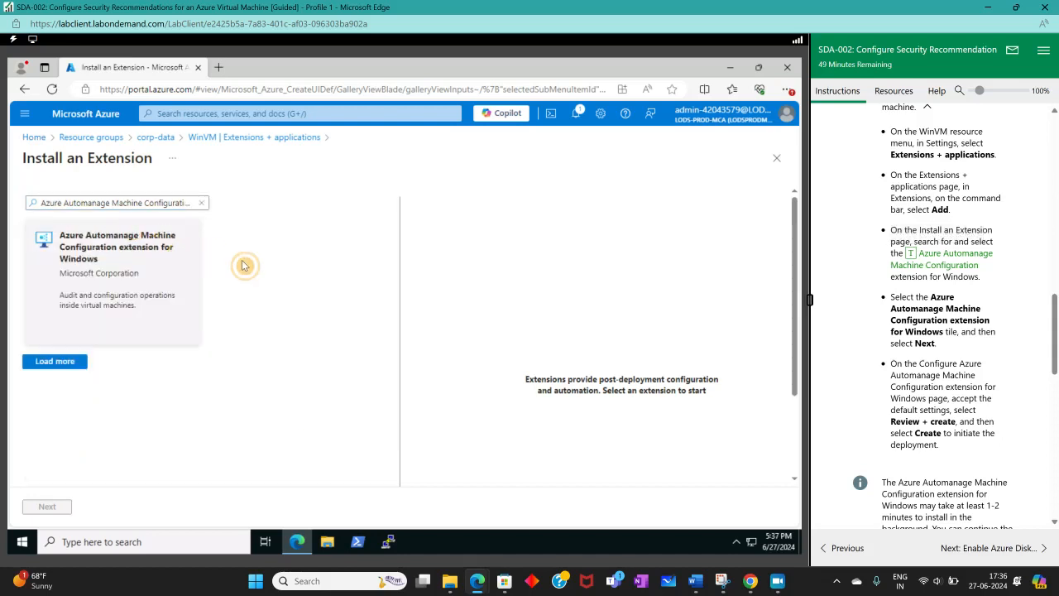
pyautogui.click(73, 339)
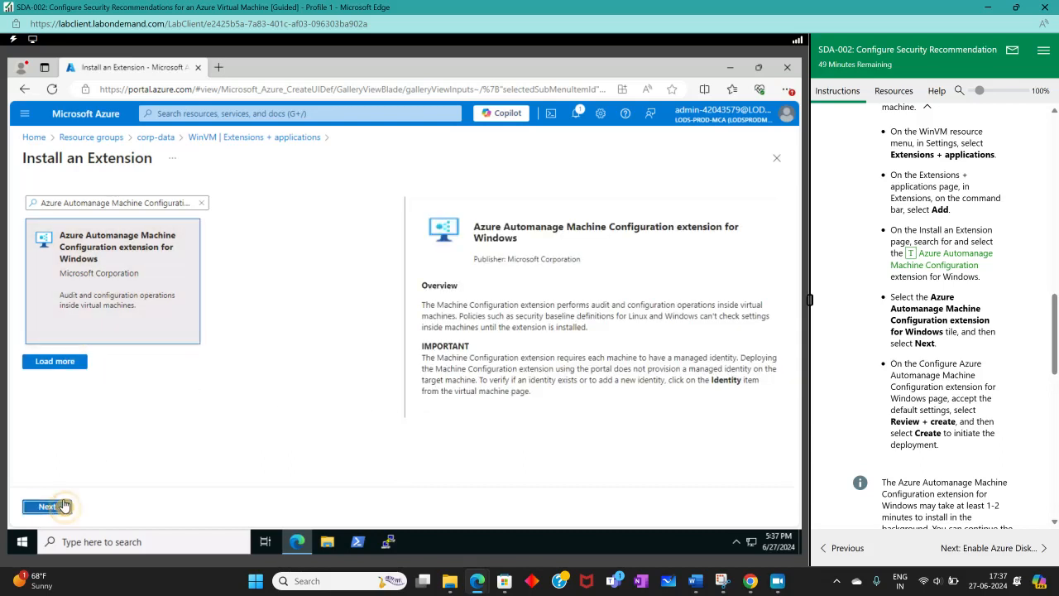
# Step: Review and deploy the Azure Automanage Machine Configuration extension on WinVM with its default settings
pyautogui.click(55, 506)
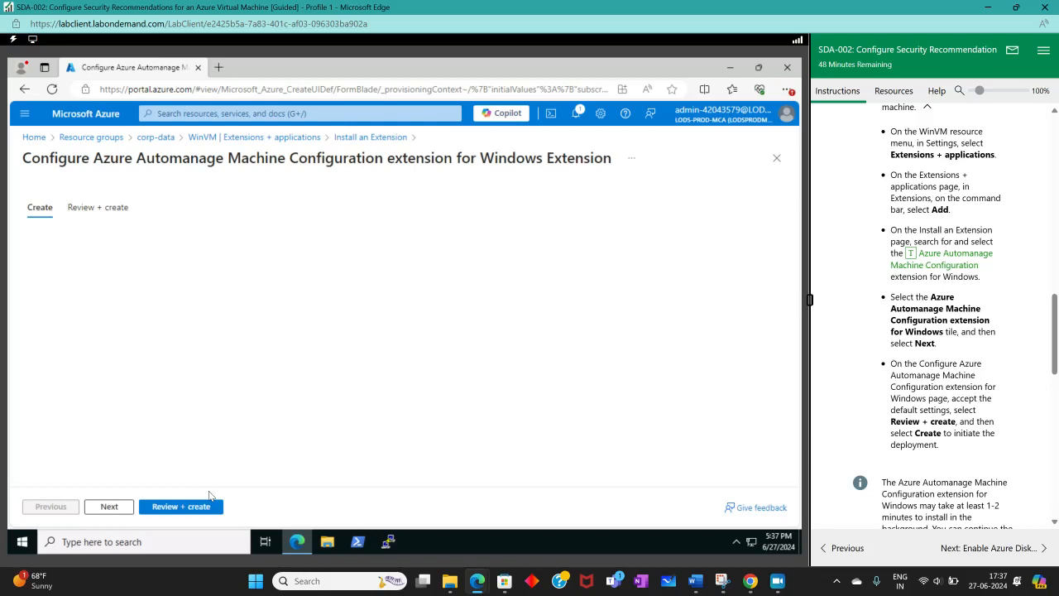
pyautogui.click(189, 512)
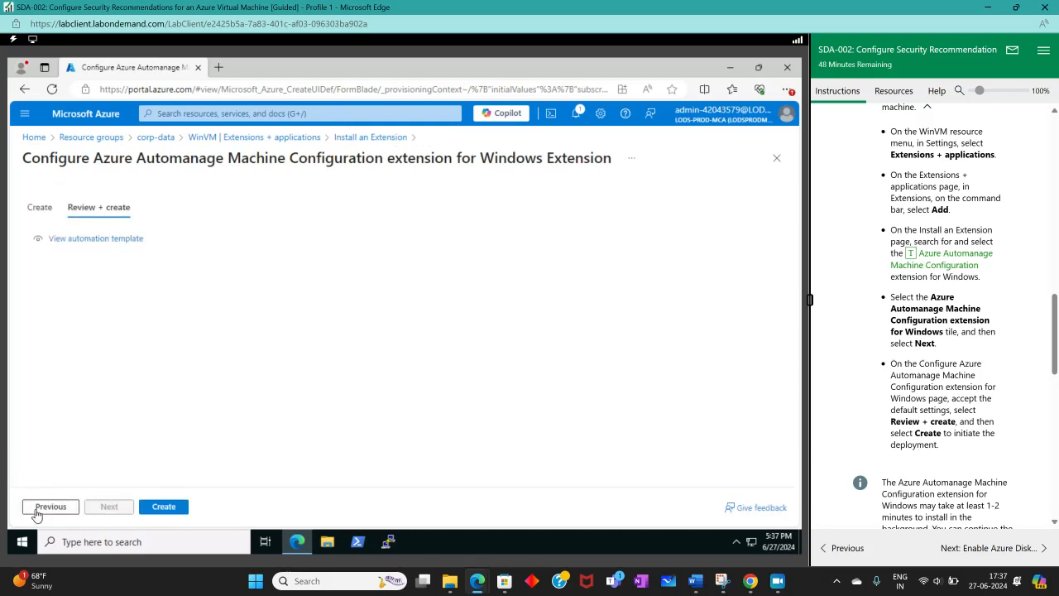
pyautogui.click(163, 506)
# Step: Expand and read the lab's hint on deleting the default-allow-3389 inbound security rule
pyautogui.scroll(-3, 952, 446)
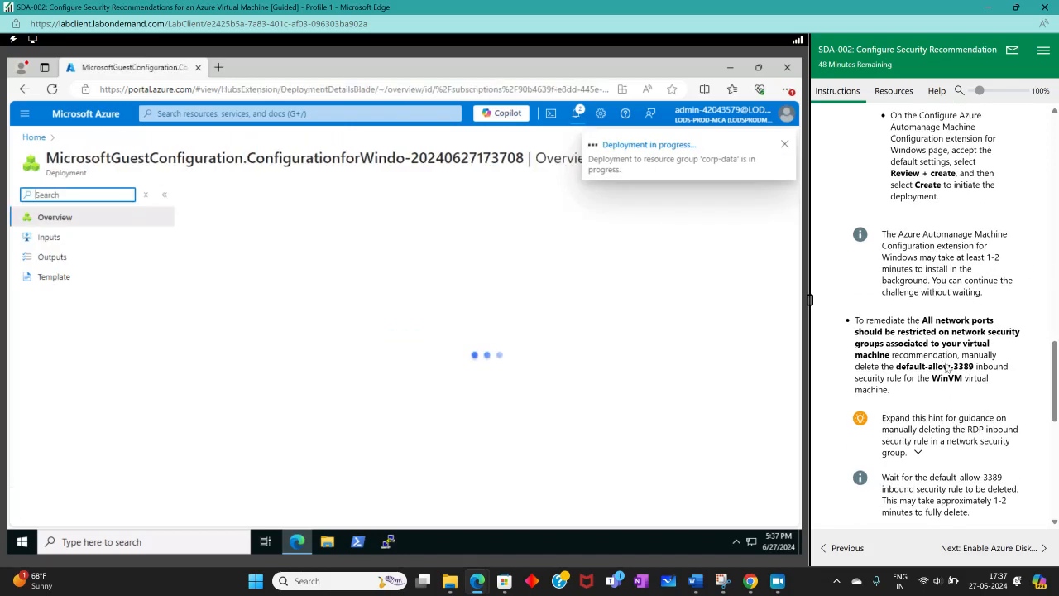
pyautogui.scroll(-1, 933, 345)
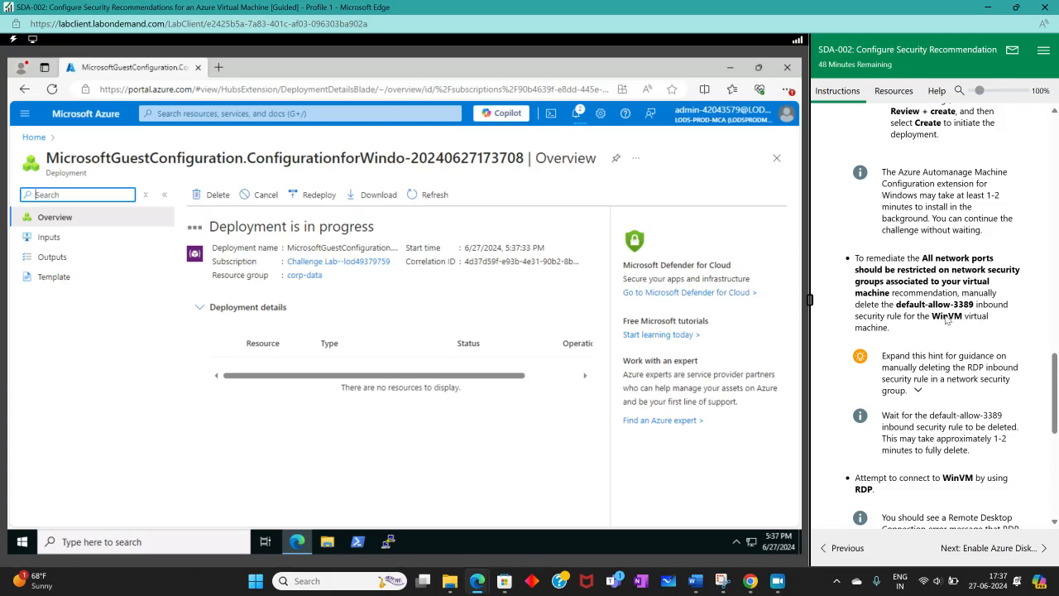
pyautogui.click(894, 357)
pyautogui.scroll(-3, 930, 386)
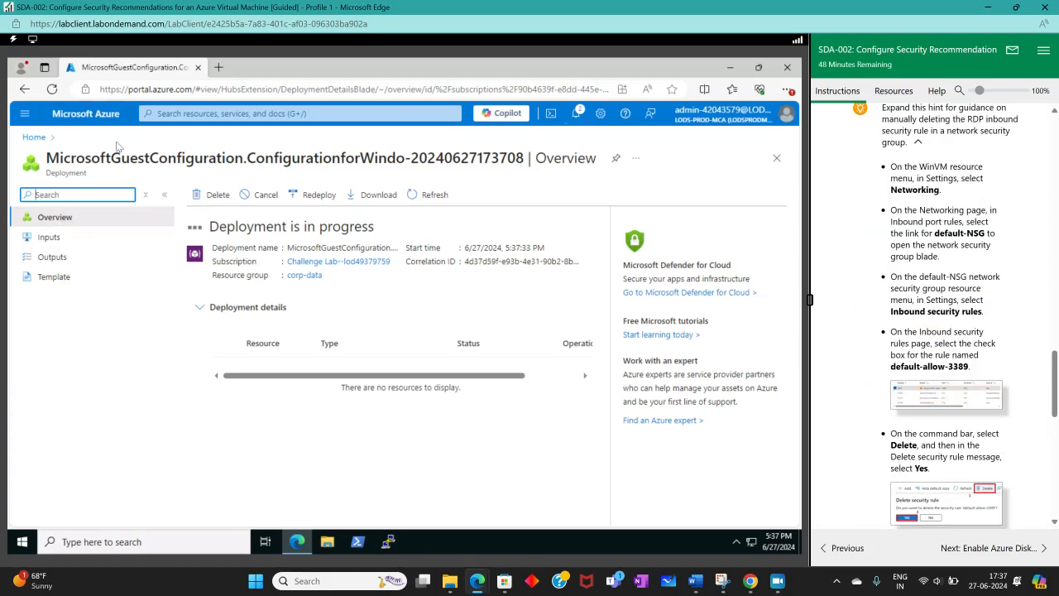
# Step: Open the WinVM virtual machine from the corp-data resource group
pyautogui.click(213, 114)
pyautogui.click(177, 215)
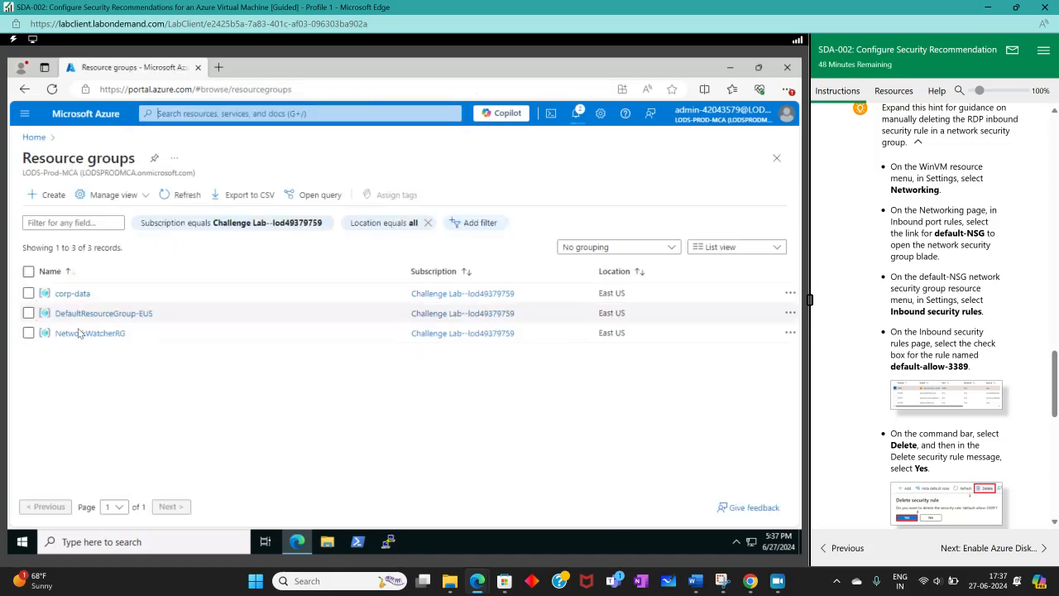
pyautogui.click(75, 294)
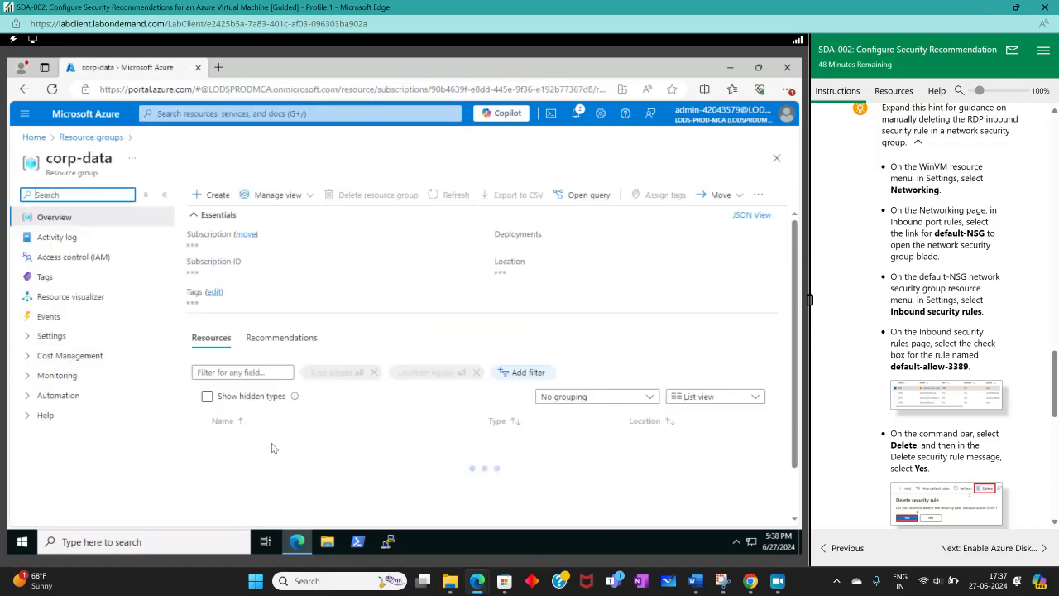
pyautogui.scroll(-3, 322, 421)
pyautogui.click(241, 419)
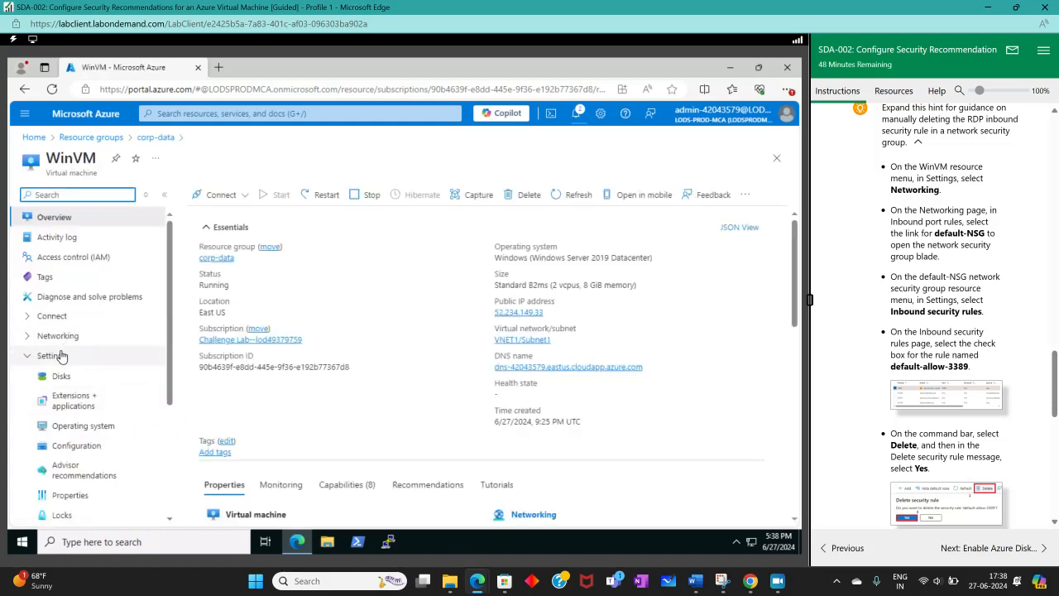
# Step: Display WinVM's network settings
pyautogui.click(33, 336)
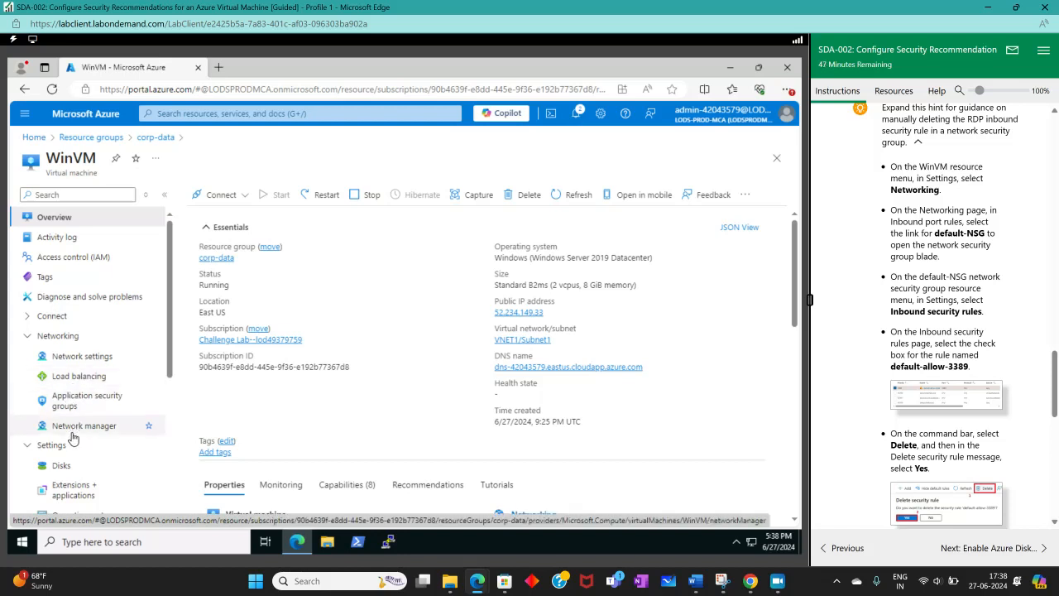
pyautogui.scroll(-4, 51, 445)
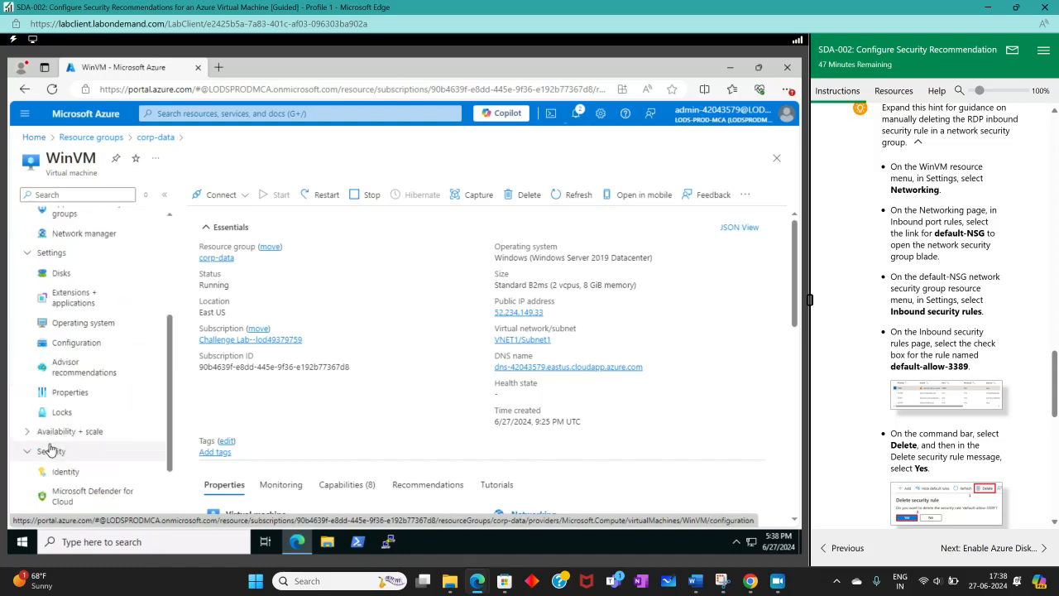
pyautogui.scroll(4, 52, 448)
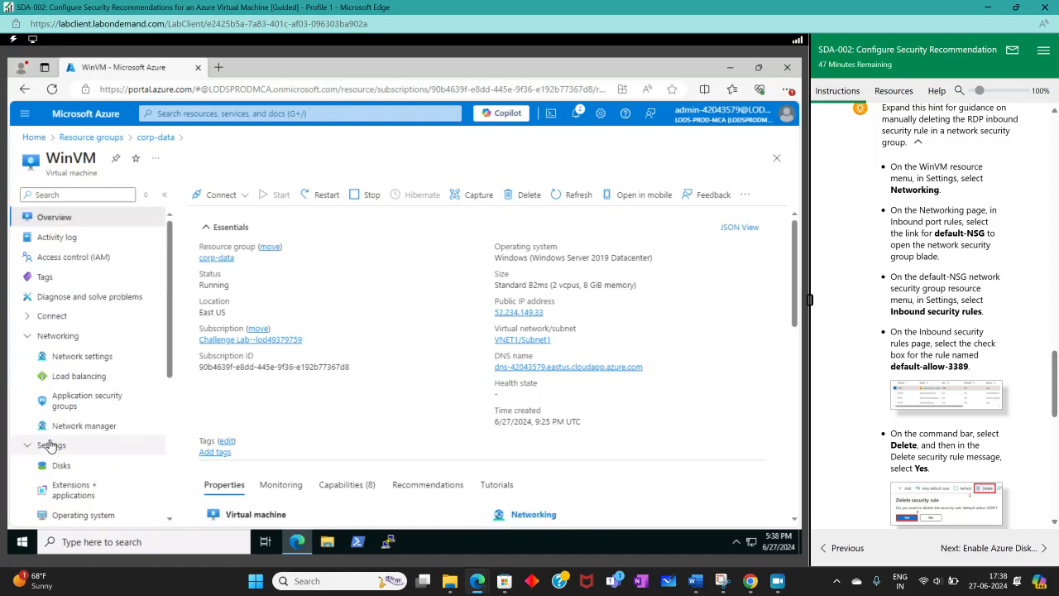
pyautogui.click(81, 357)
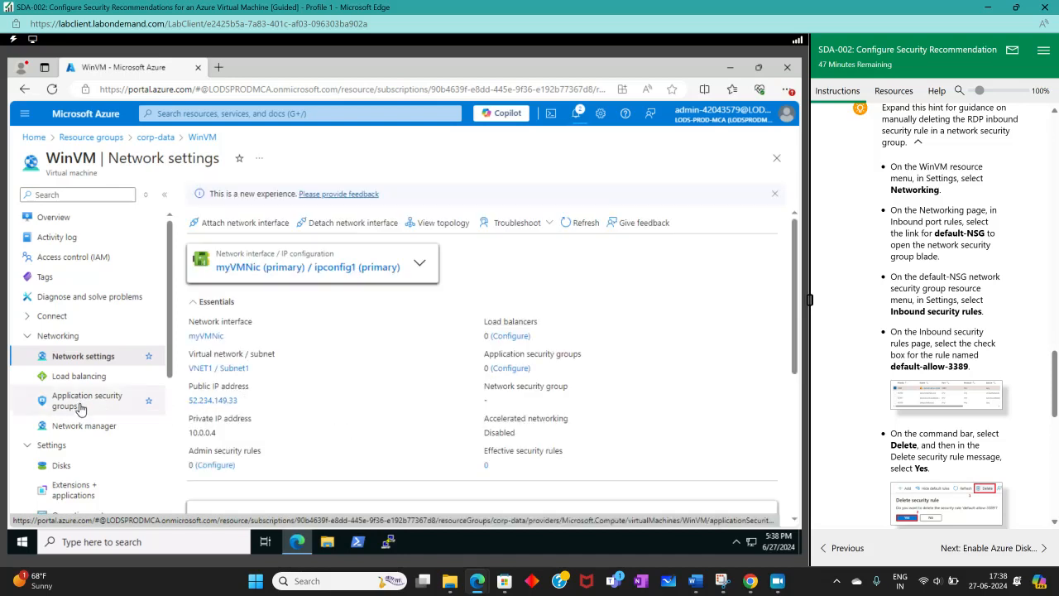
pyautogui.scroll(-3, 80, 408)
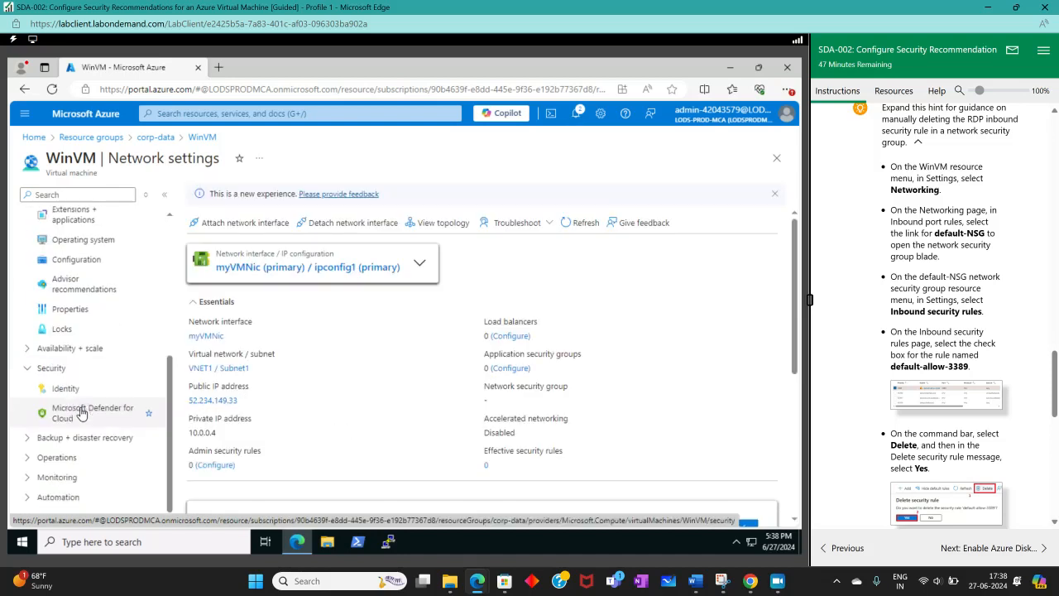
pyautogui.click(27, 354)
pyautogui.scroll(5, 37, 348)
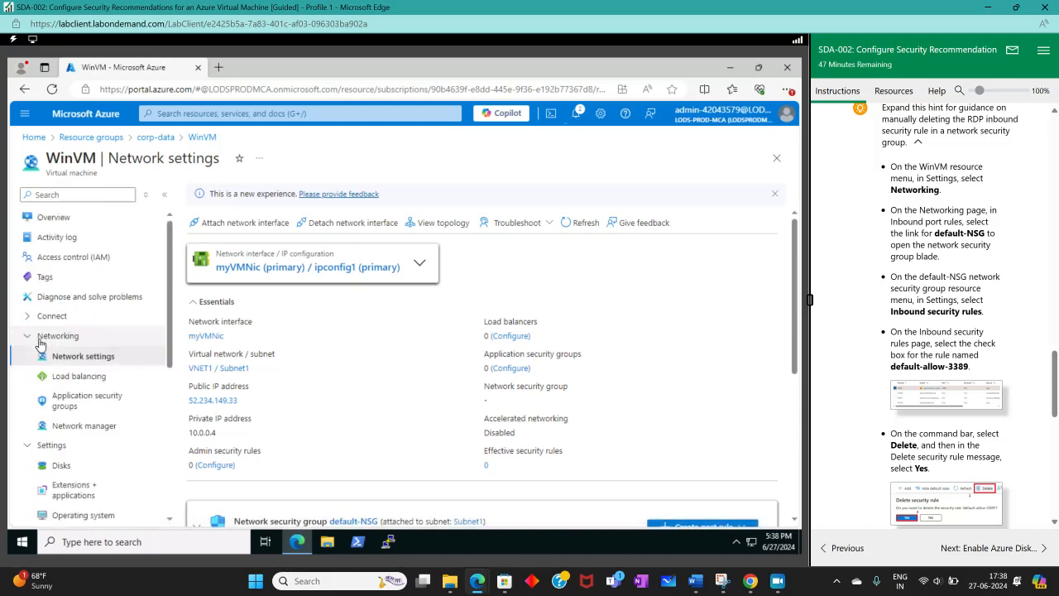
pyautogui.click(26, 318)
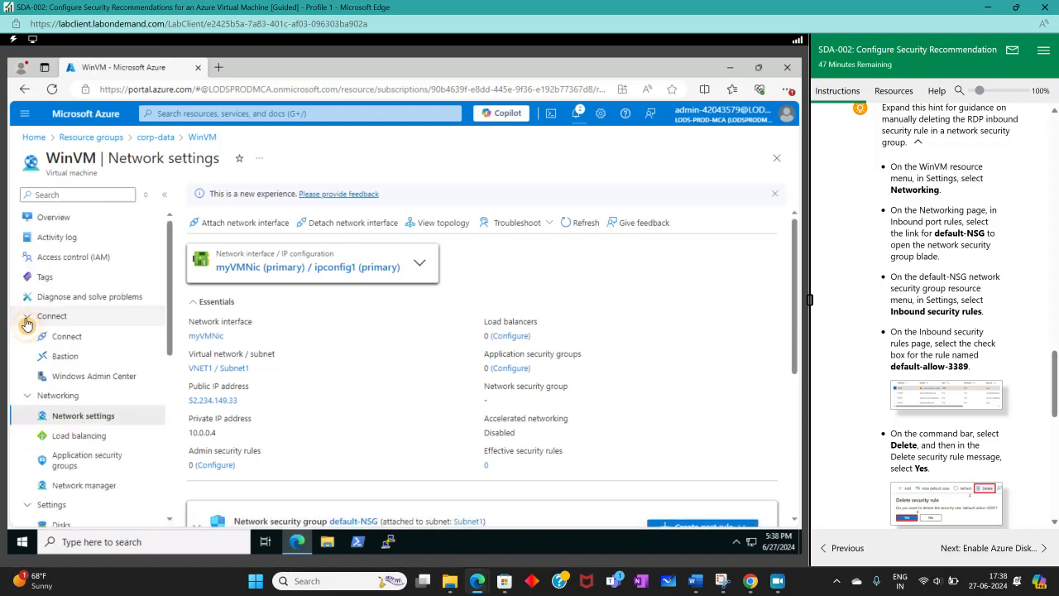
pyautogui.scroll(-5, 26, 323)
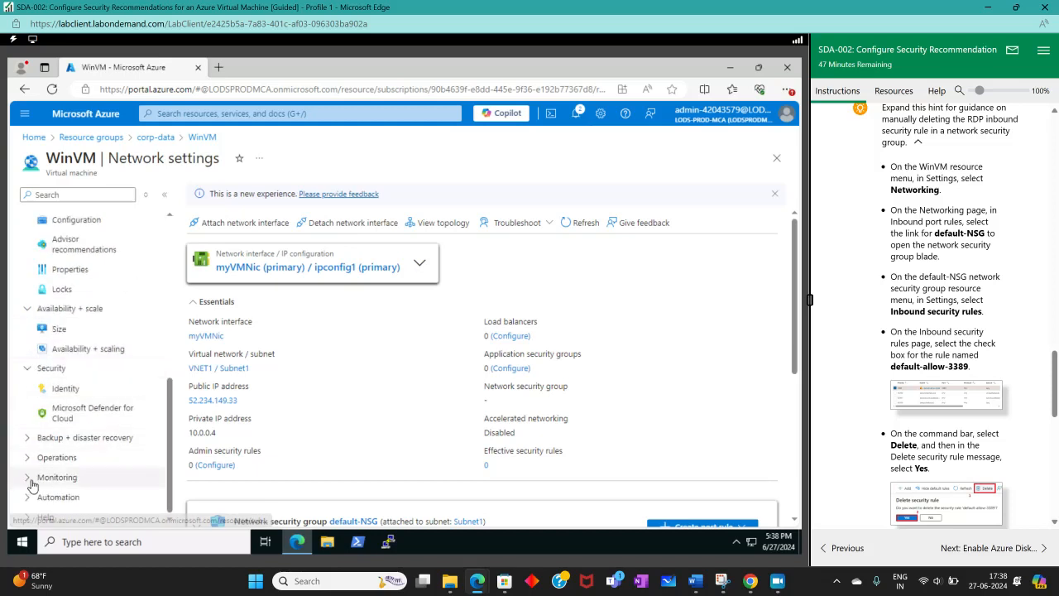
pyautogui.click(27, 367)
pyautogui.click(26, 357)
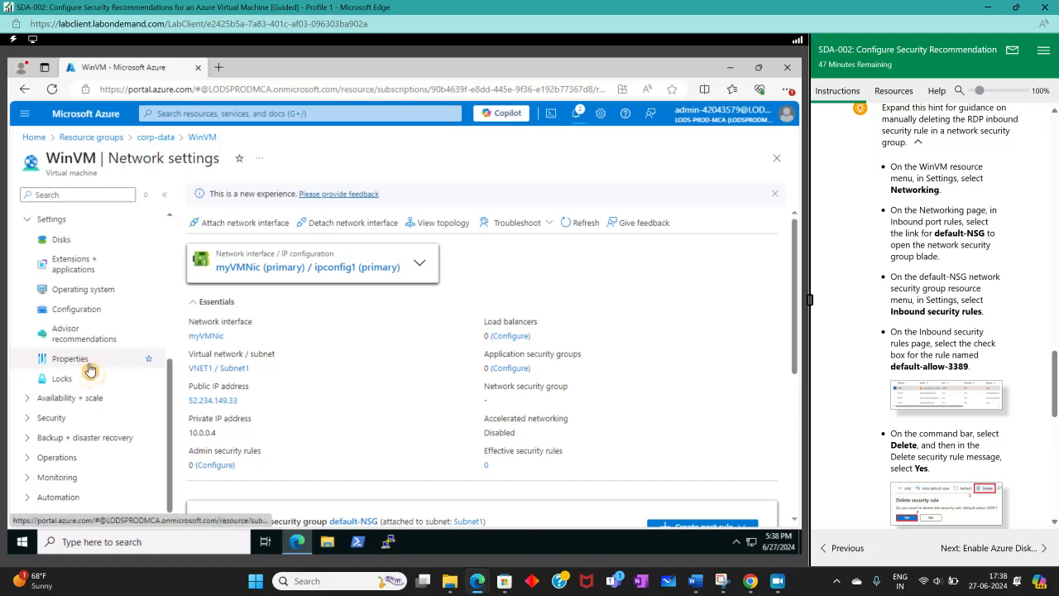
pyautogui.scroll(1, 108, 352)
pyautogui.click(28, 316)
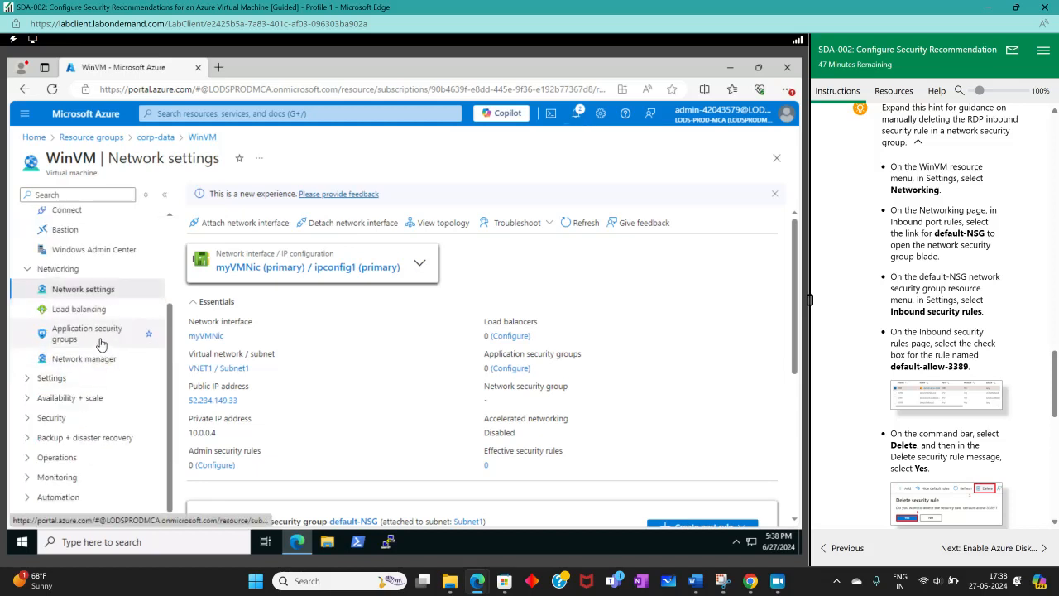
# Step: Check WinVM's application security groups, load balancing and network manager pages for the inbound security rules
pyautogui.click(100, 341)
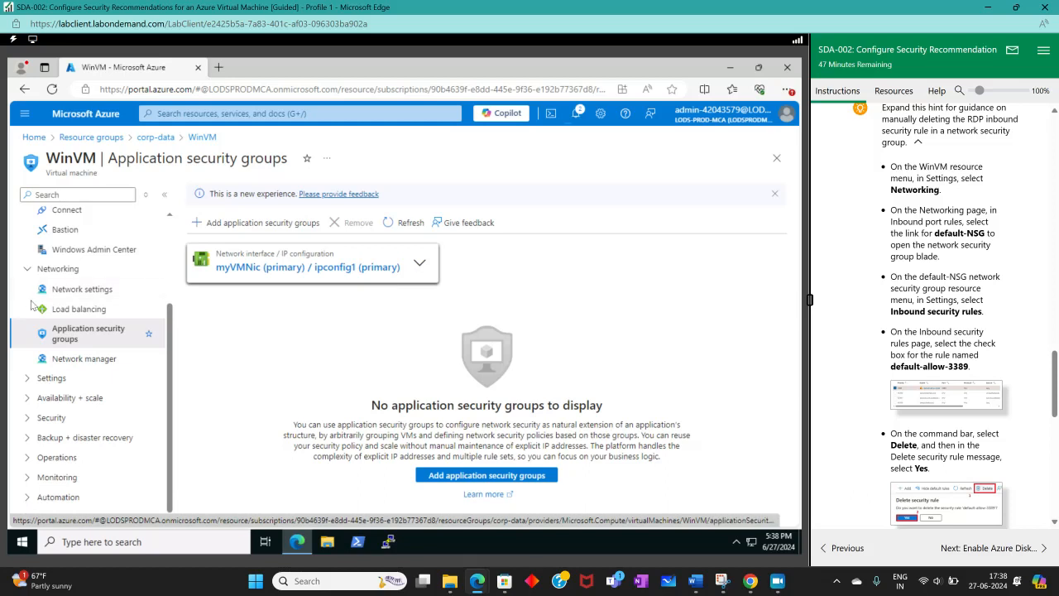
pyautogui.scroll(3, 81, 284)
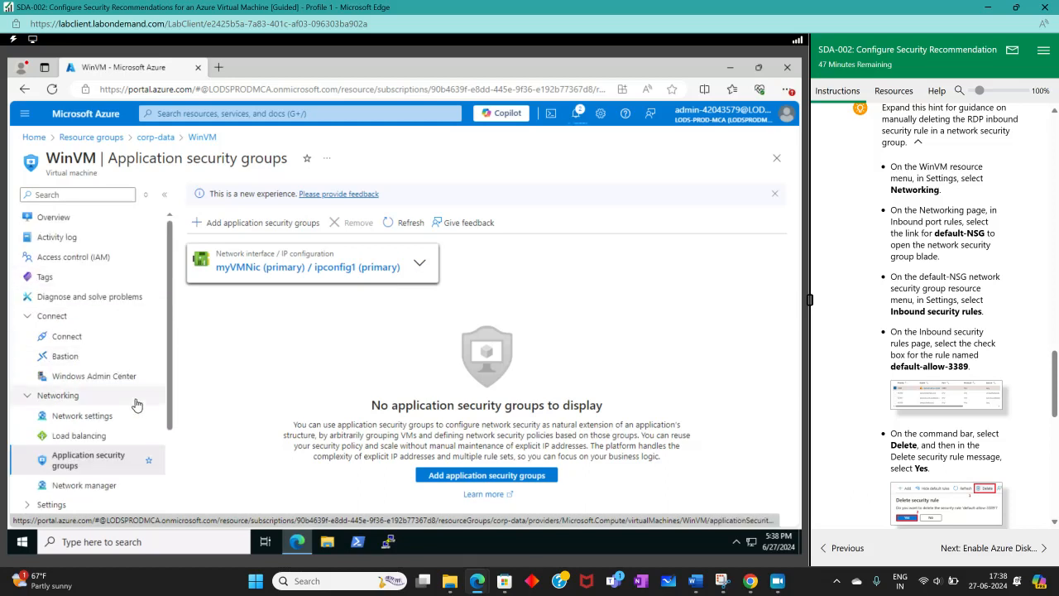
pyautogui.click(30, 316)
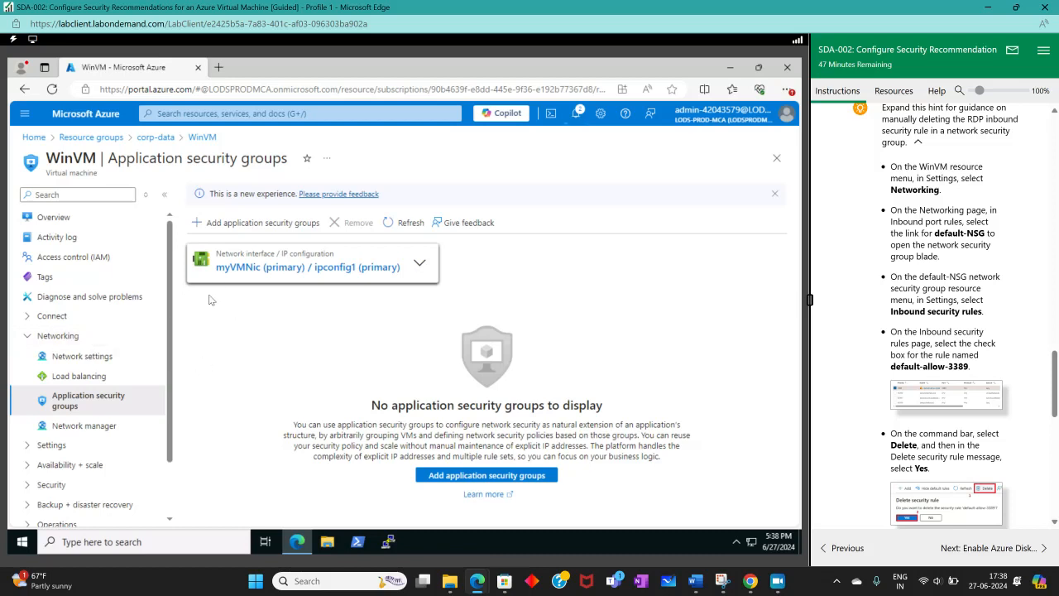
pyautogui.click(95, 377)
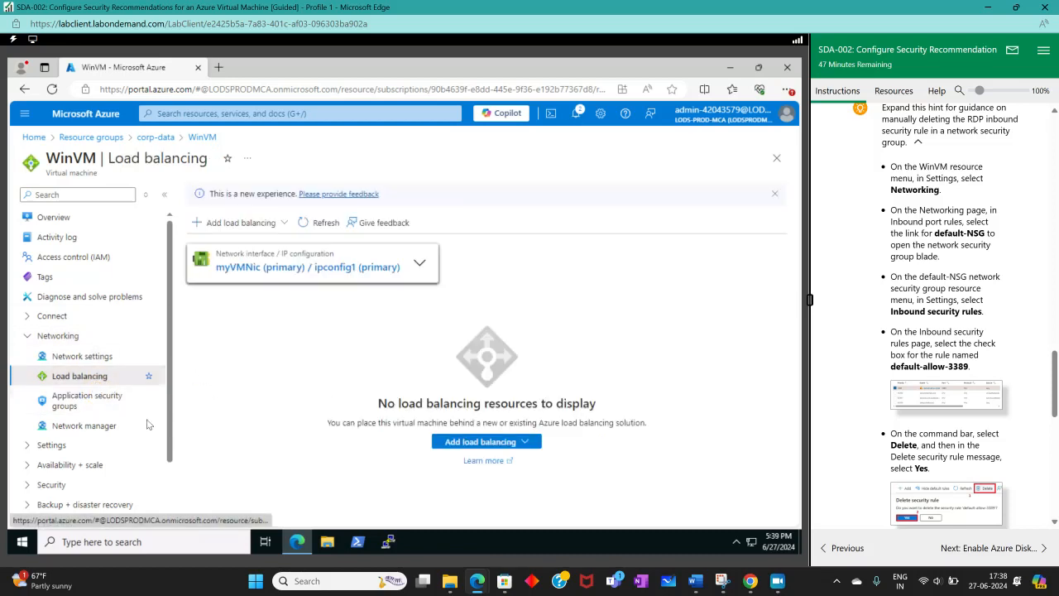
pyautogui.click(85, 425)
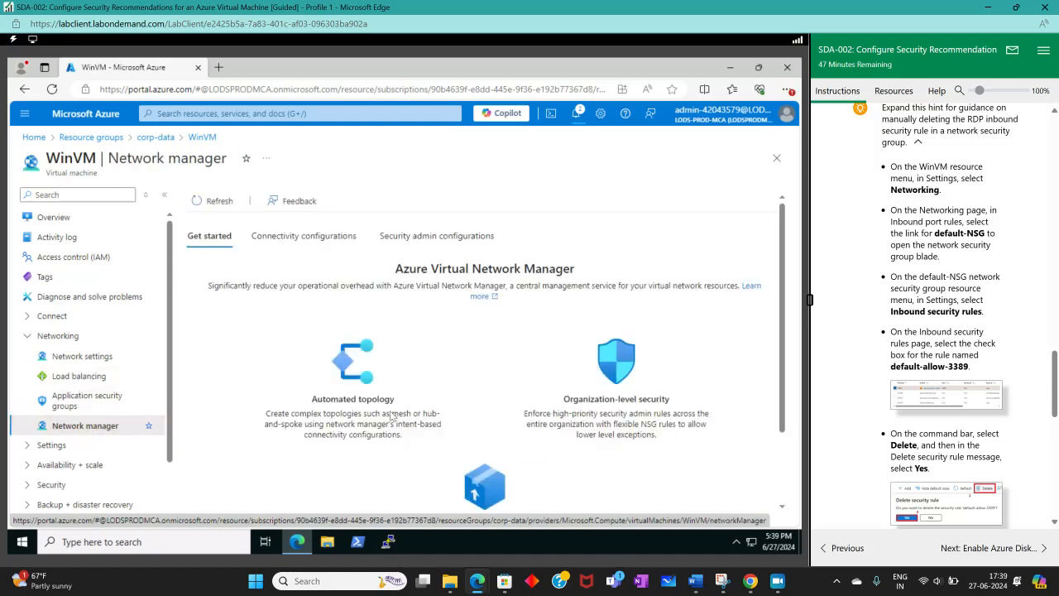
# Step: Return to WinVM's network settings and locate the default-allow-3389 rule among default-NSG's inbound port rules
pyautogui.scroll(-3, 392, 416)
pyautogui.scroll(3, 388, 414)
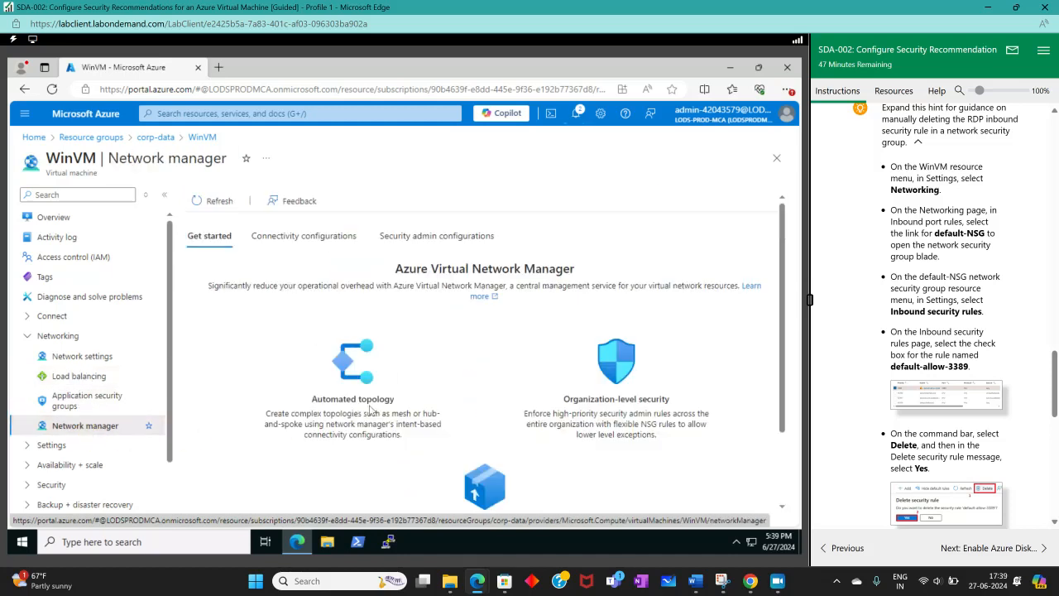
pyautogui.click(49, 357)
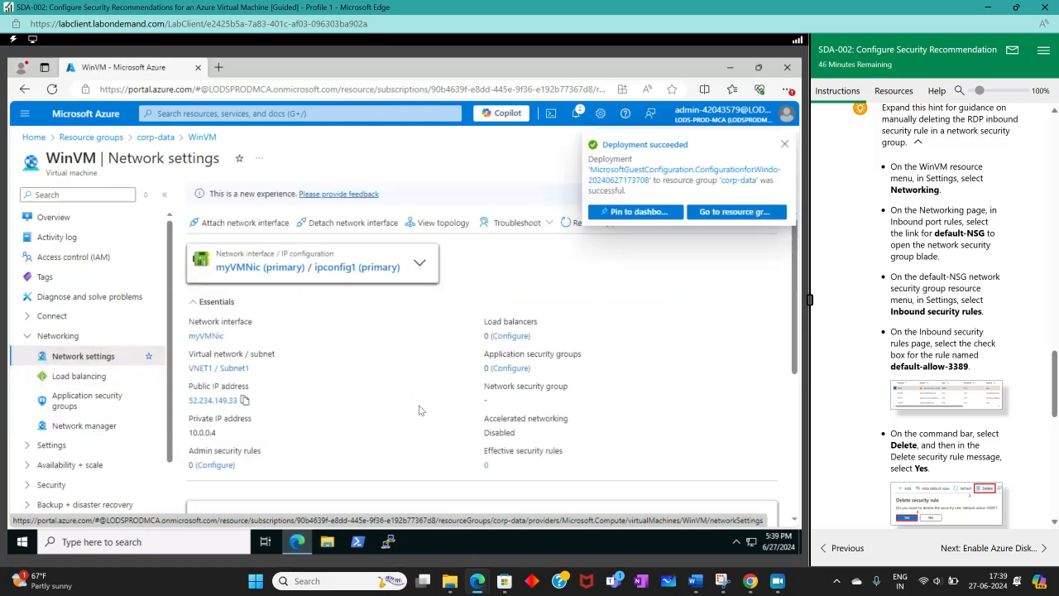
pyautogui.scroll(-3, 422, 408)
pyautogui.scroll(3, 418, 409)
pyautogui.scroll(-4, 419, 408)
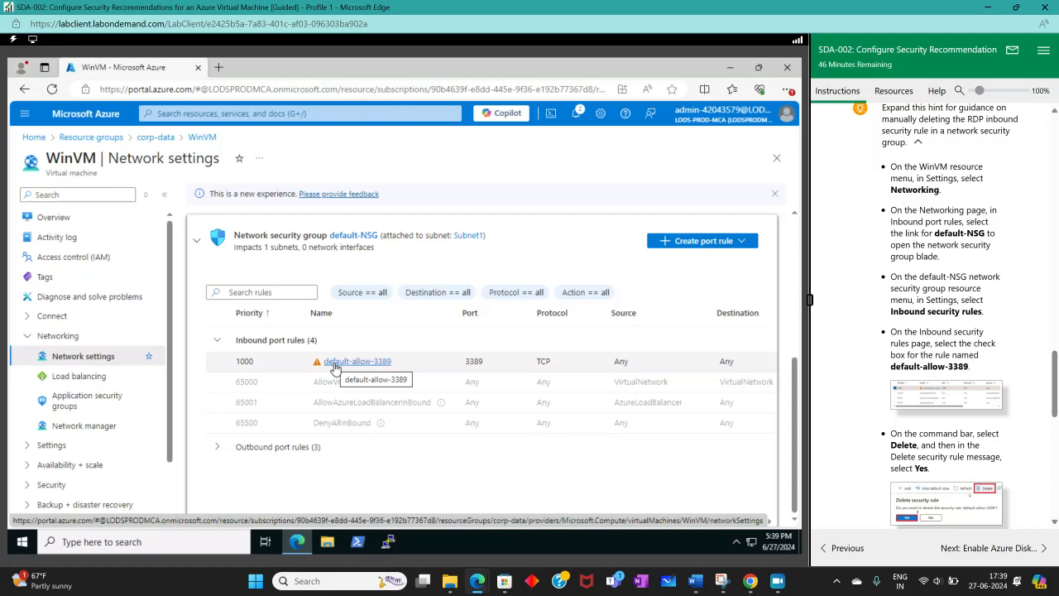
pyautogui.click(335, 365)
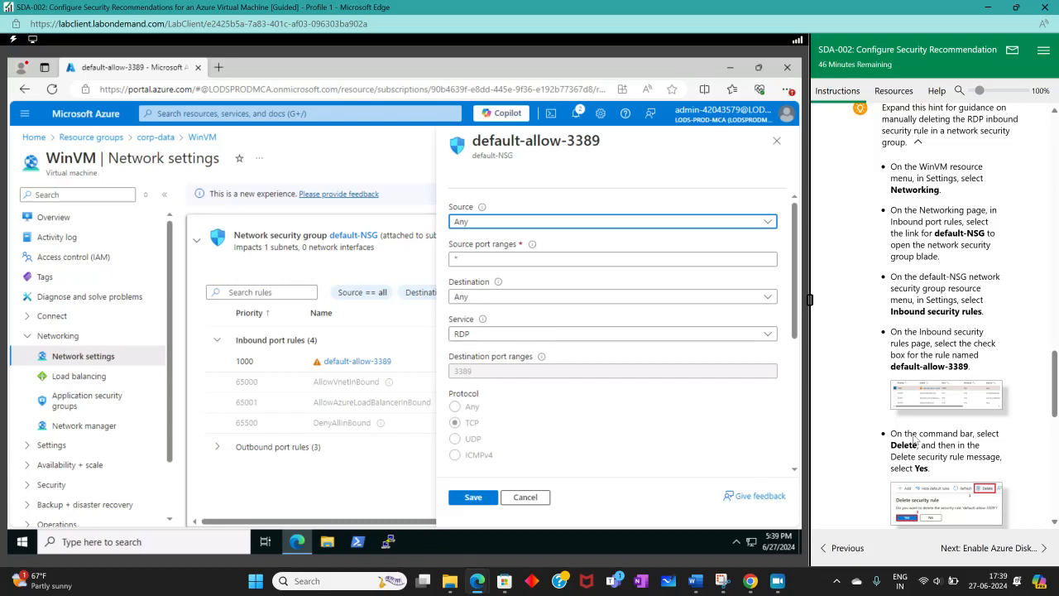
pyautogui.scroll(-1, 915, 440)
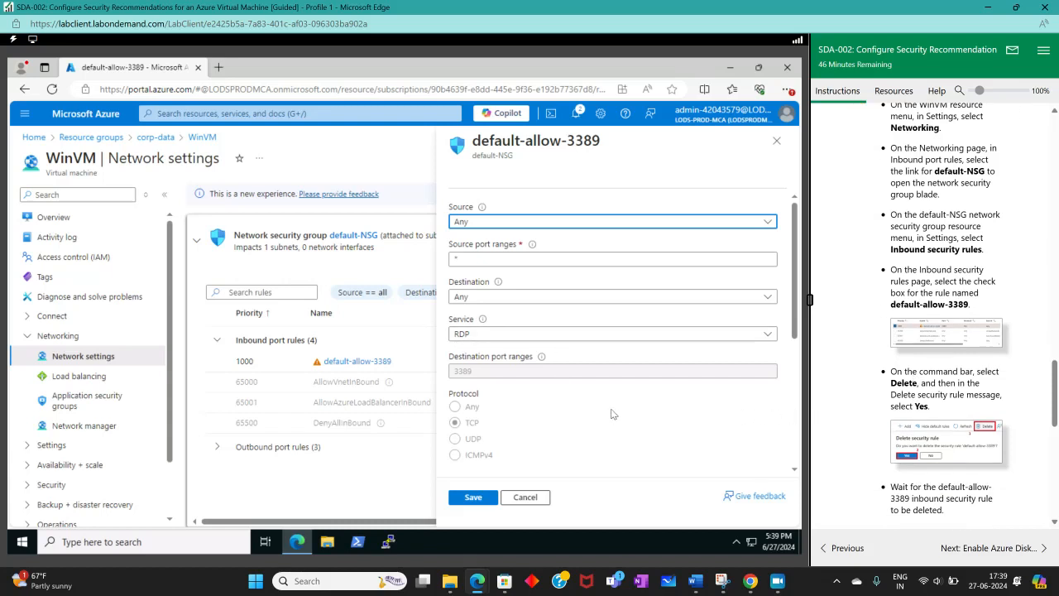
pyautogui.click(525, 497)
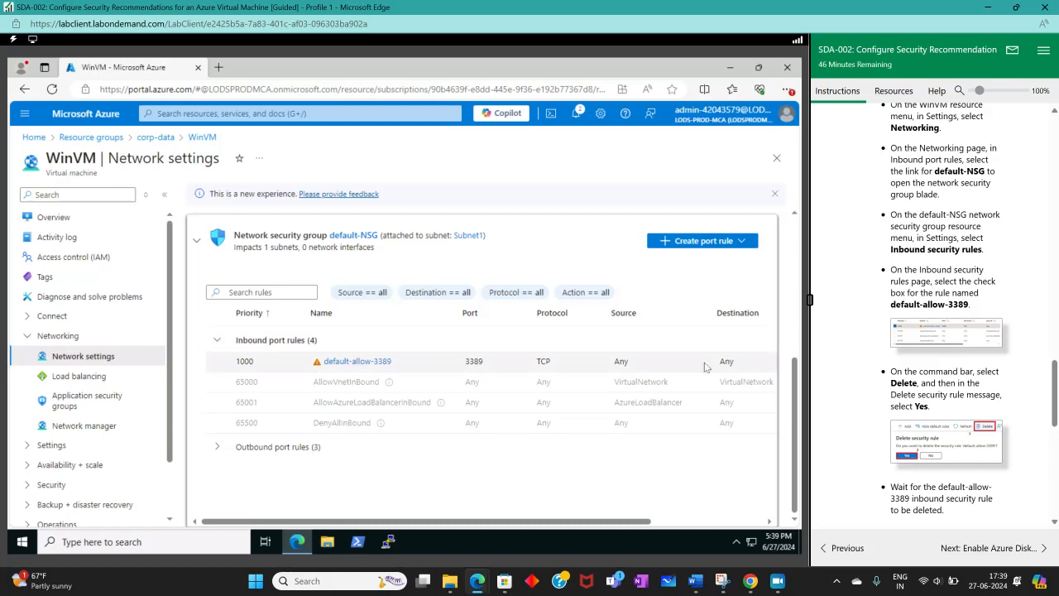
# Step: Delete the default-allow-3389 inbound rule from the default-NSG network security group and confirm the deletion
pyautogui.click(714, 523)
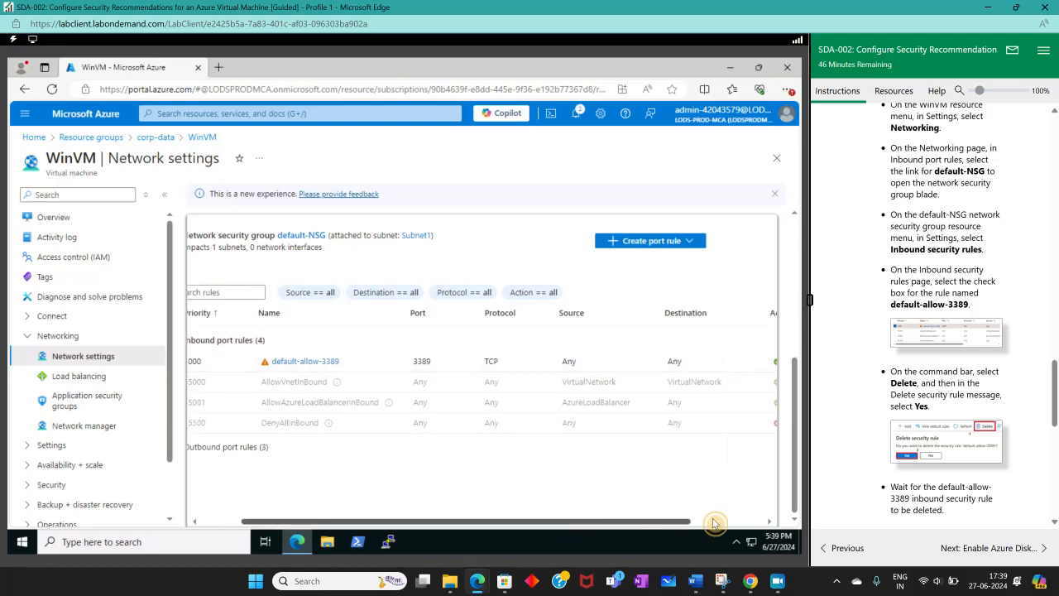
pyautogui.click(715, 523)
pyautogui.click(757, 362)
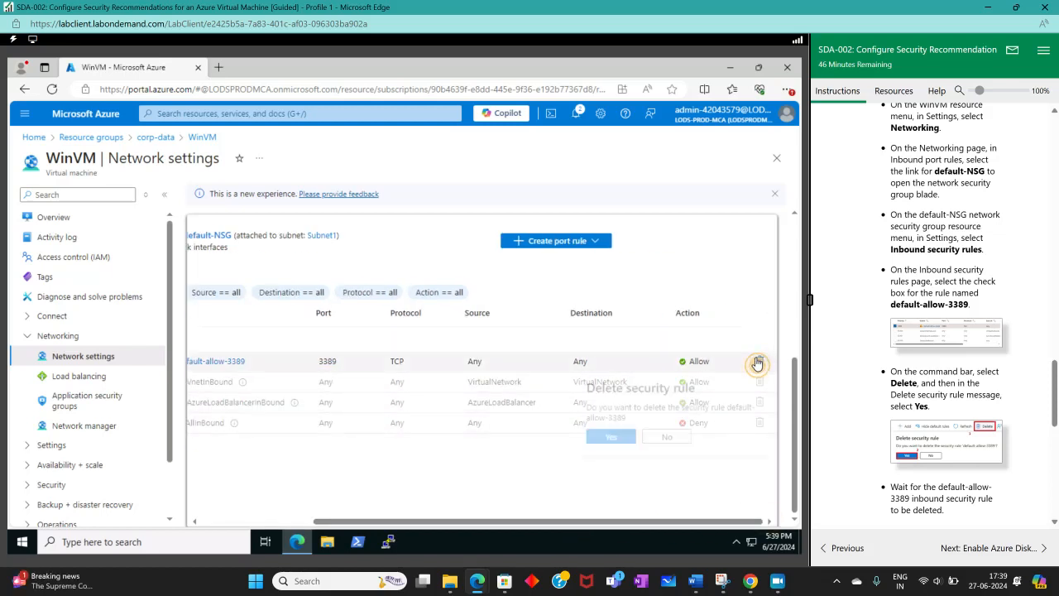
pyautogui.click(608, 438)
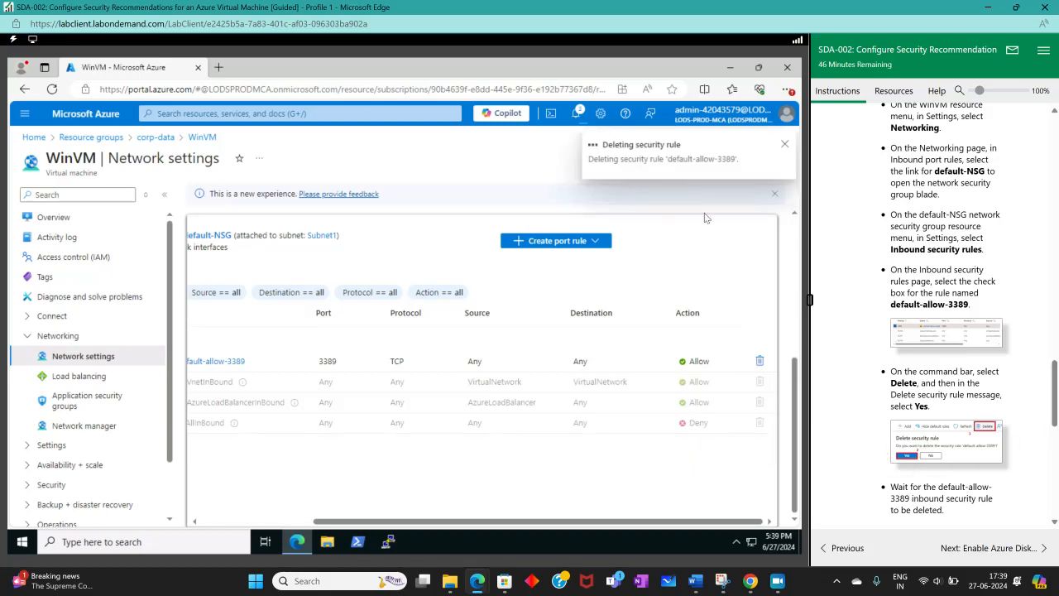
# Step: Read the lab's RDP connection test instructions and download the native RDP file for WinVM
pyautogui.scroll(-3, 933, 302)
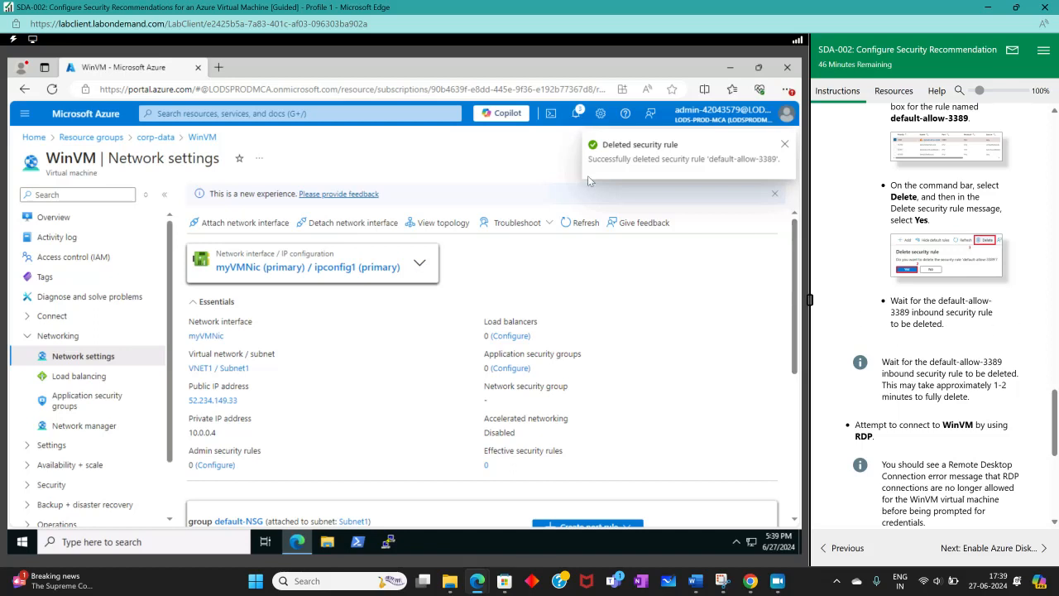
pyautogui.scroll(-3, 990, 291)
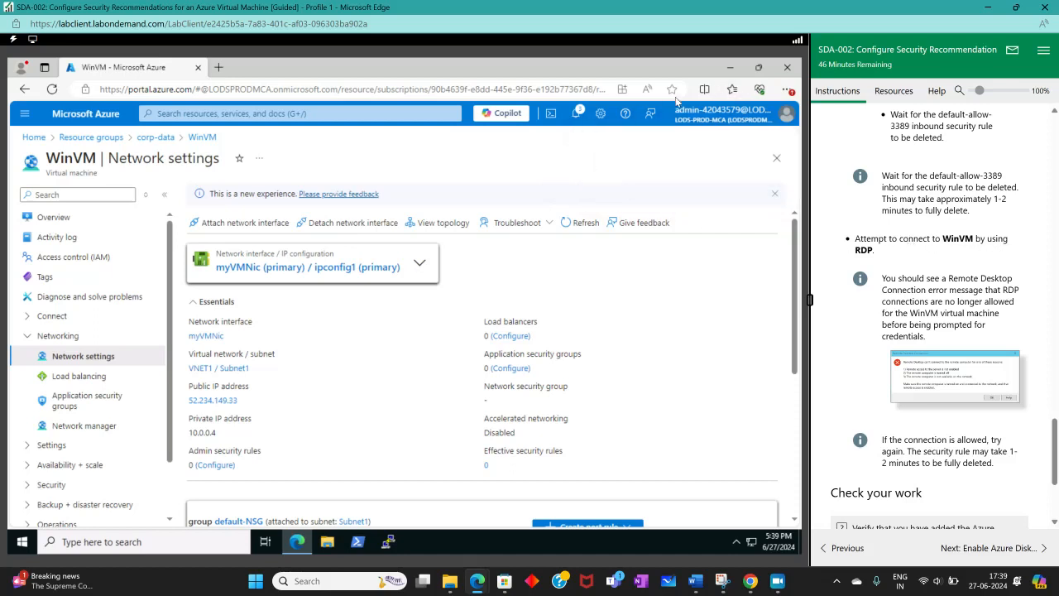
pyautogui.click(788, 89)
pyautogui.click(661, 279)
pyautogui.click(59, 218)
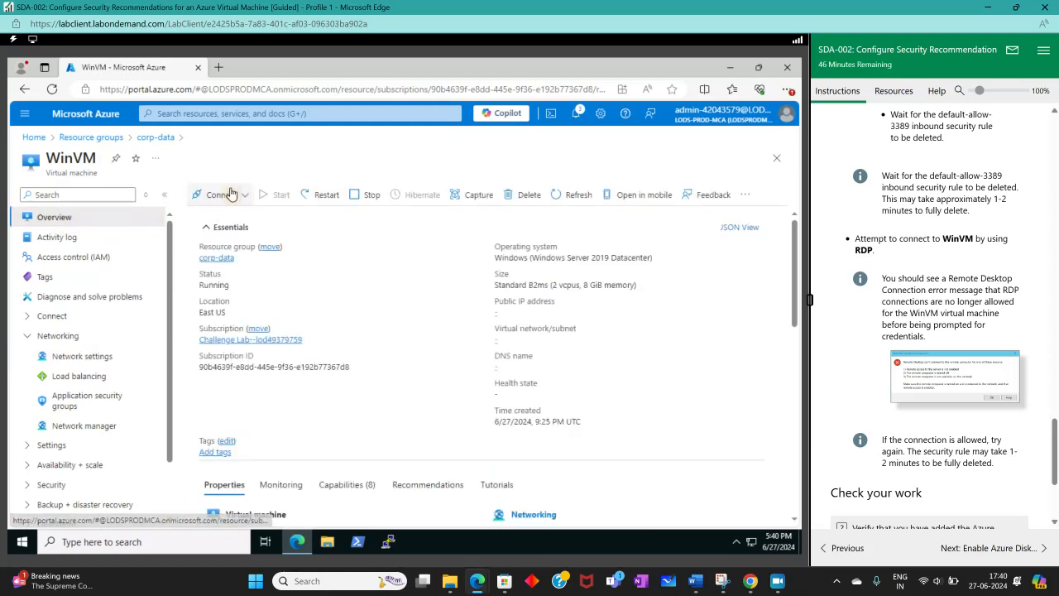
pyautogui.click(228, 217)
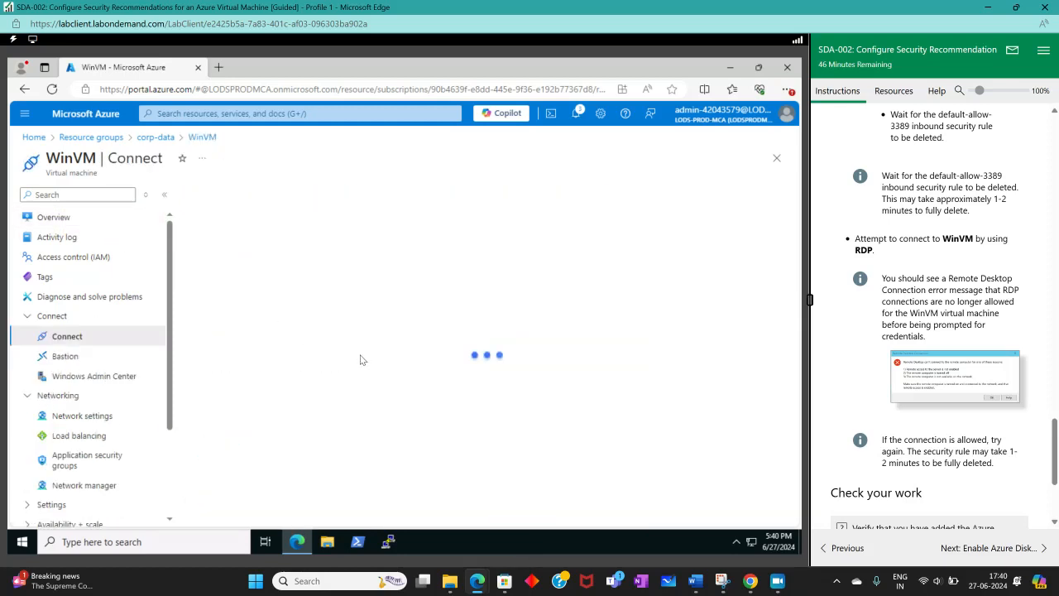
pyautogui.click(303, 475)
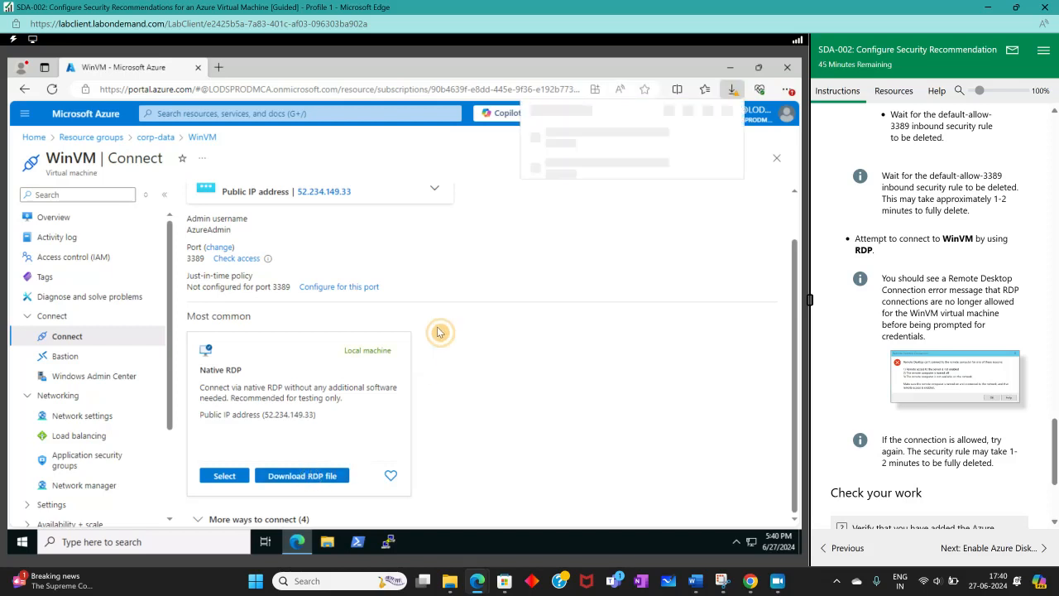
# Step: Try to connect to WinVM with the downloaded WinVM (1).rdp file, accepting the unknown publisher, and dismiss the resulting message
pyautogui.click(569, 164)
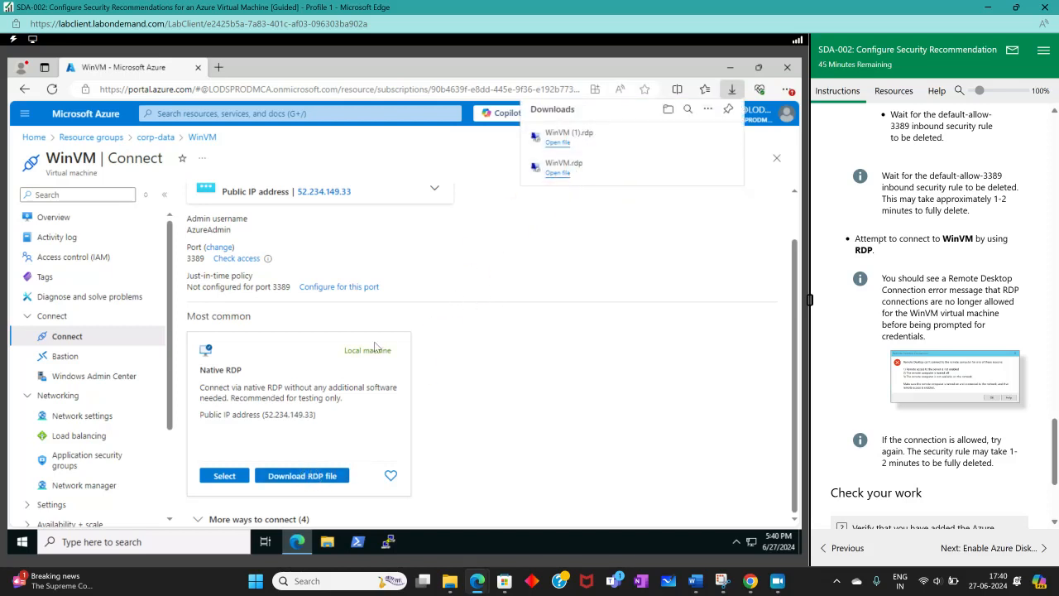
pyautogui.click(587, 137)
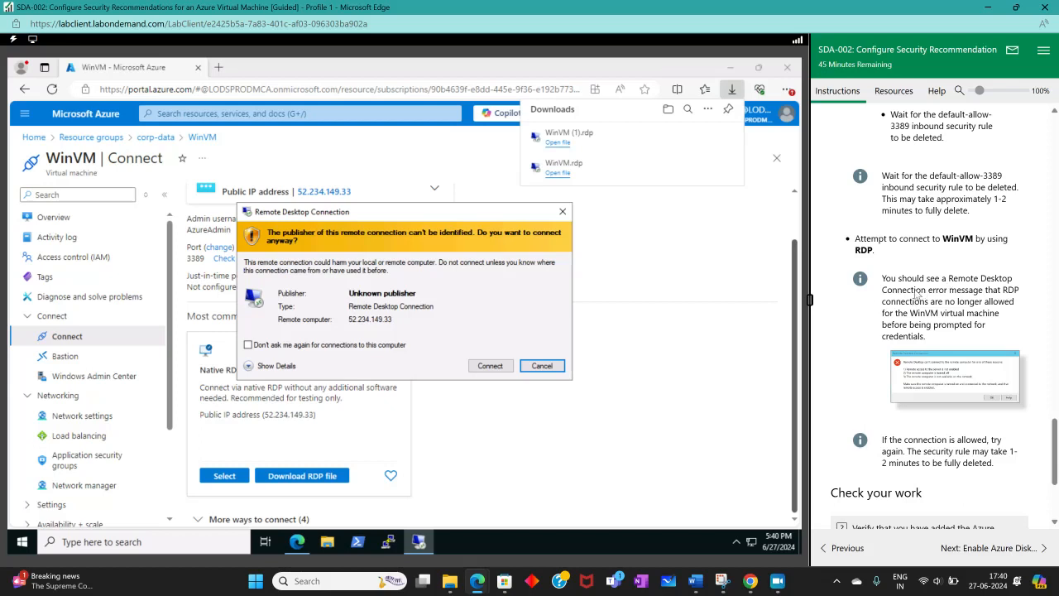
pyautogui.click(488, 366)
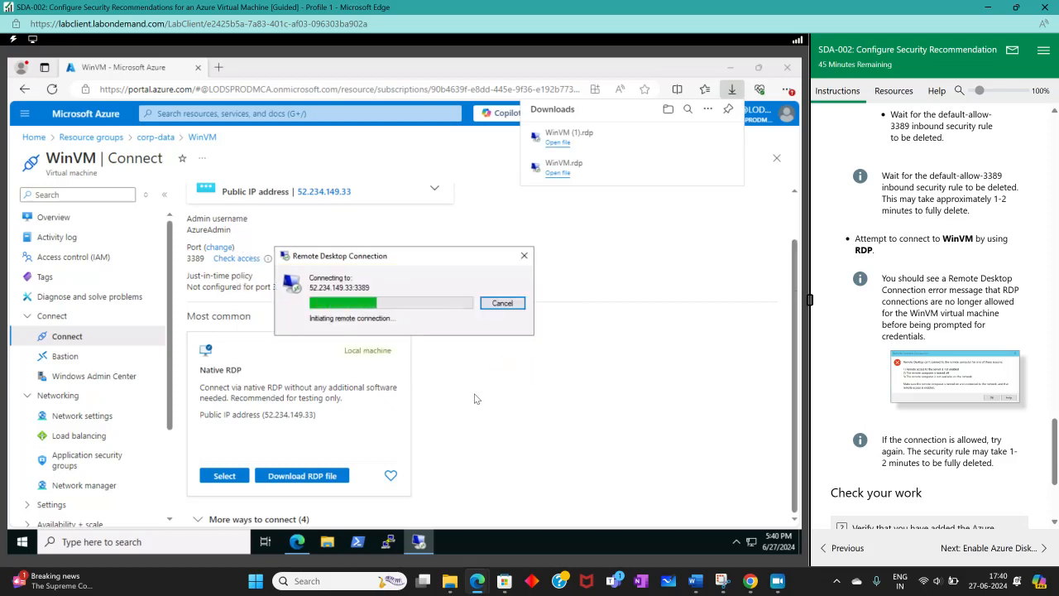
pyautogui.scroll(-3, 1018, 318)
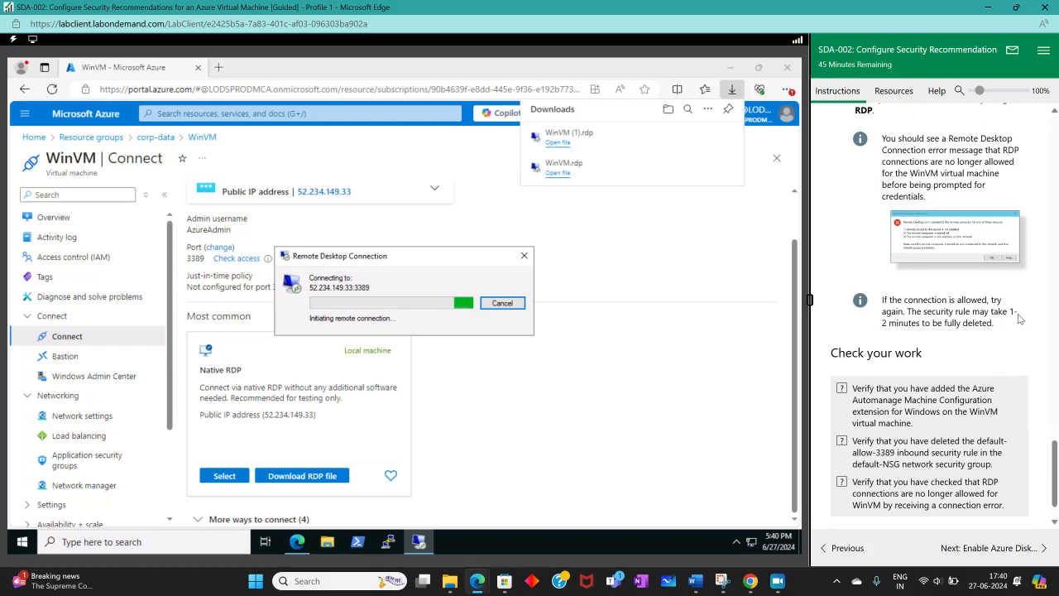
pyautogui.scroll(-1, 1018, 317)
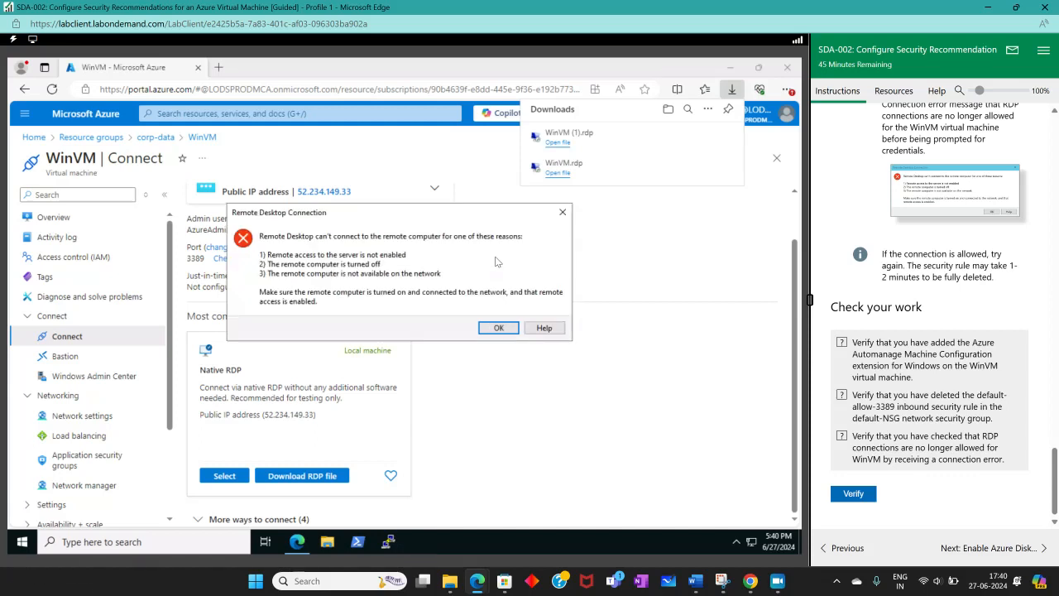
pyautogui.click(482, 330)
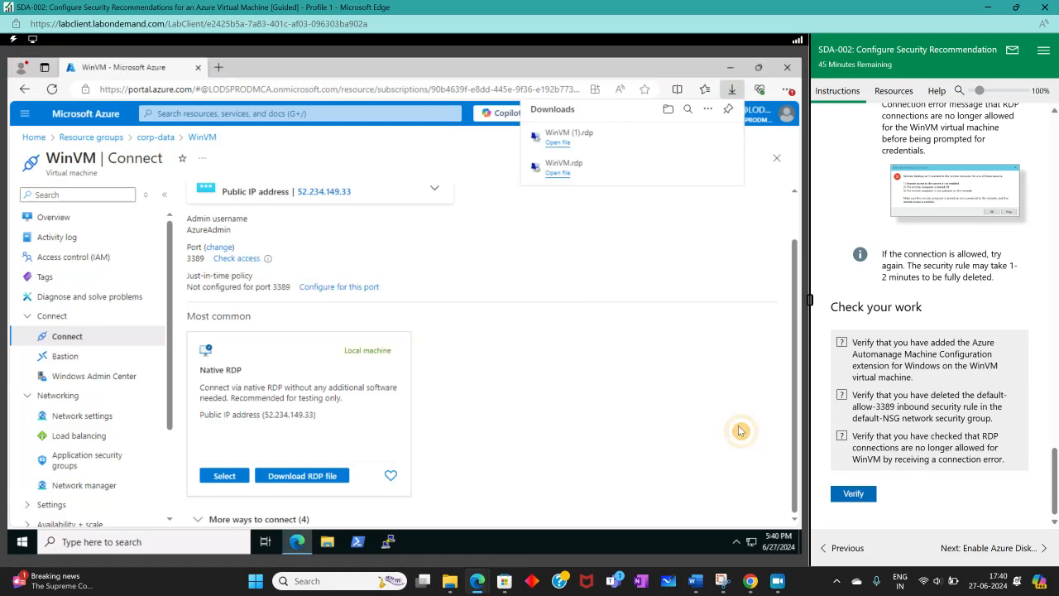
# Step: Run the lab's verification of the Machine Configuration extension, the deleted inbound rule and the RDP connection check
pyautogui.click(853, 493)
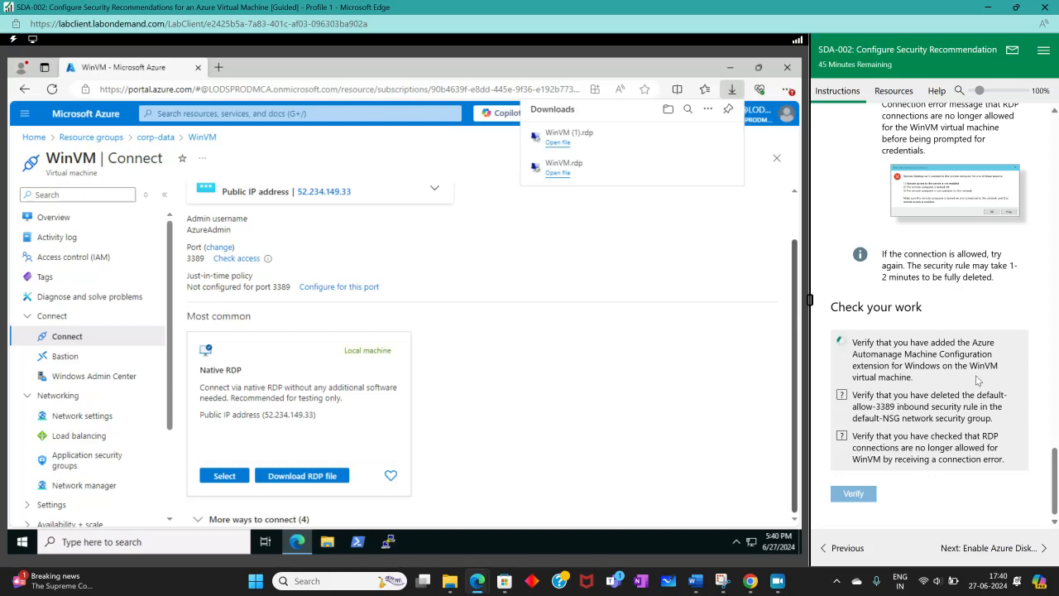
pyautogui.scroll(-1, 978, 380)
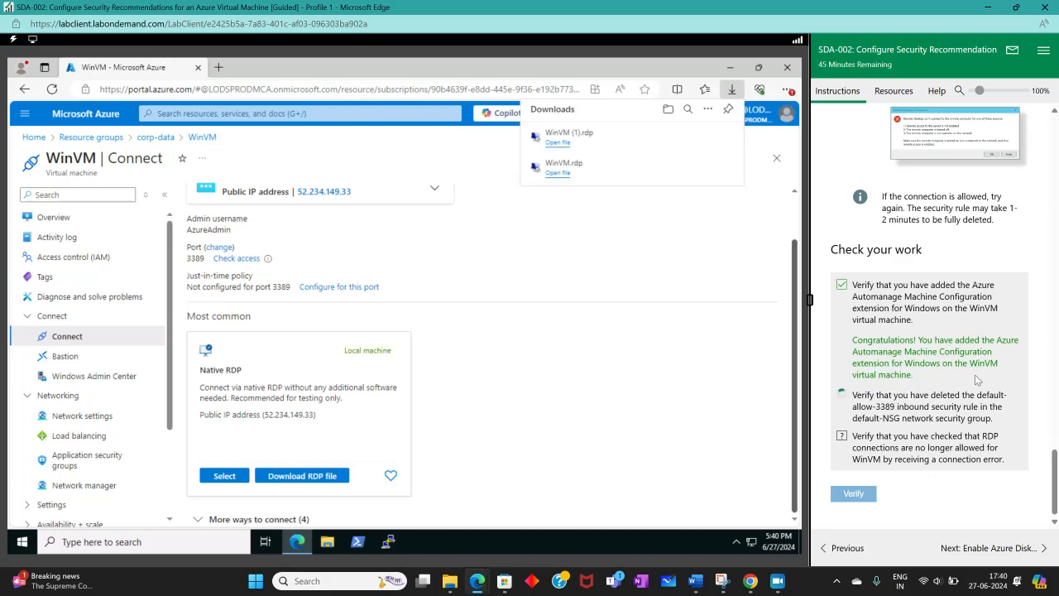
pyautogui.scroll(-1, 978, 380)
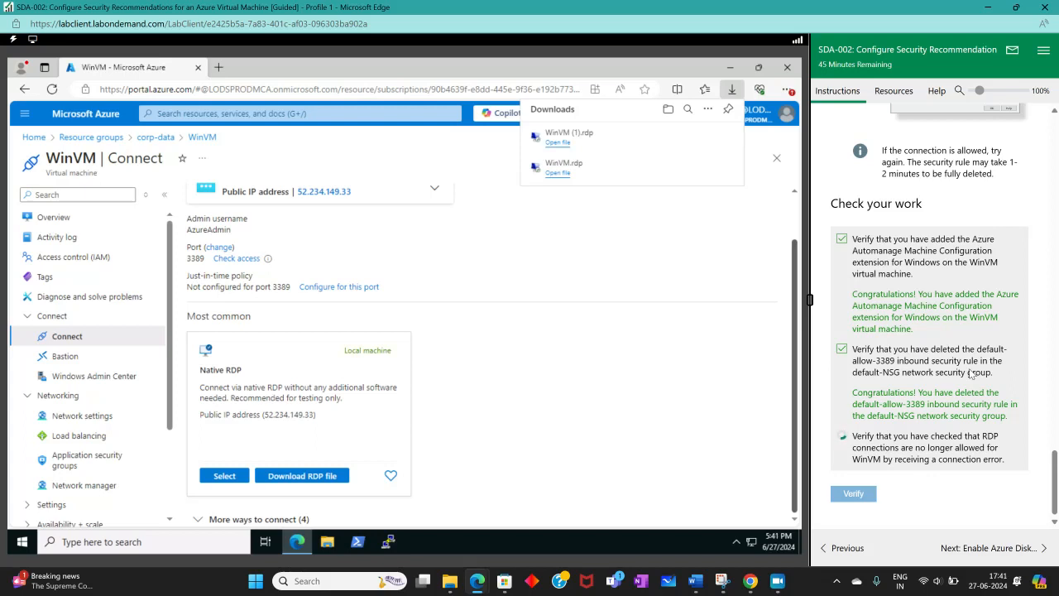
# Step: Advance the lab to the Enable Azure Disk Encryption exercise and turn its hints off
pyautogui.scroll(-1, 972, 374)
pyautogui.click(1020, 558)
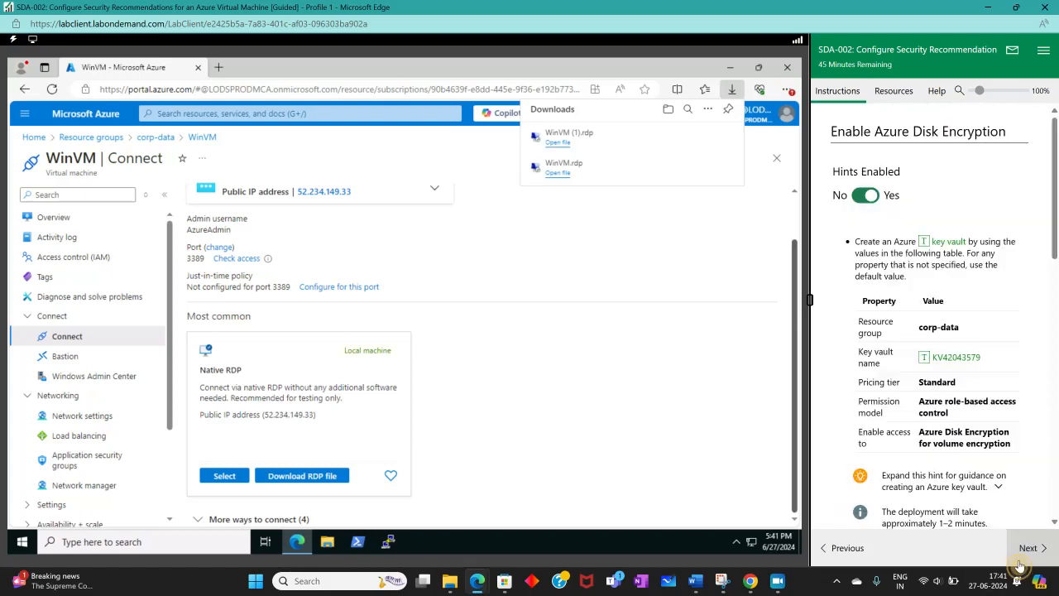
pyautogui.click(865, 196)
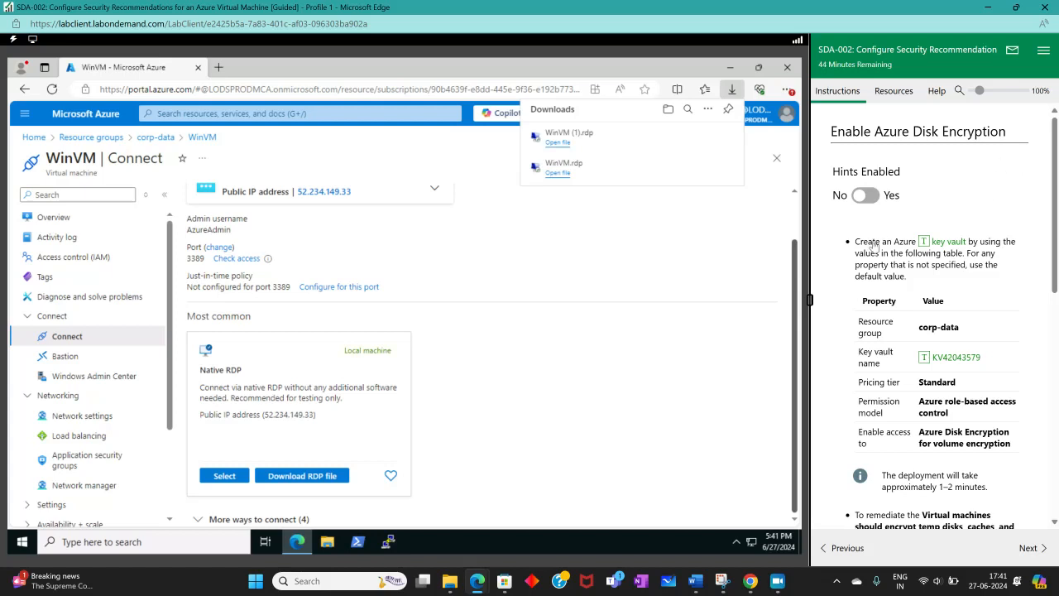
# Step: Search the Azure portal for "key", open Key vaults and start creating a new key vault
pyautogui.click(229, 109)
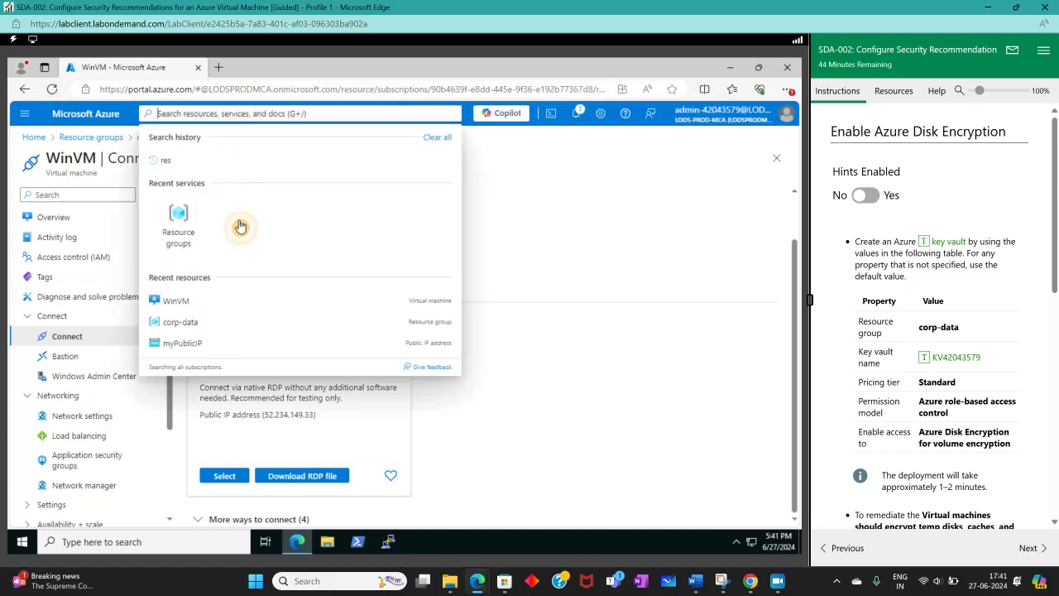
pyautogui.write('key')
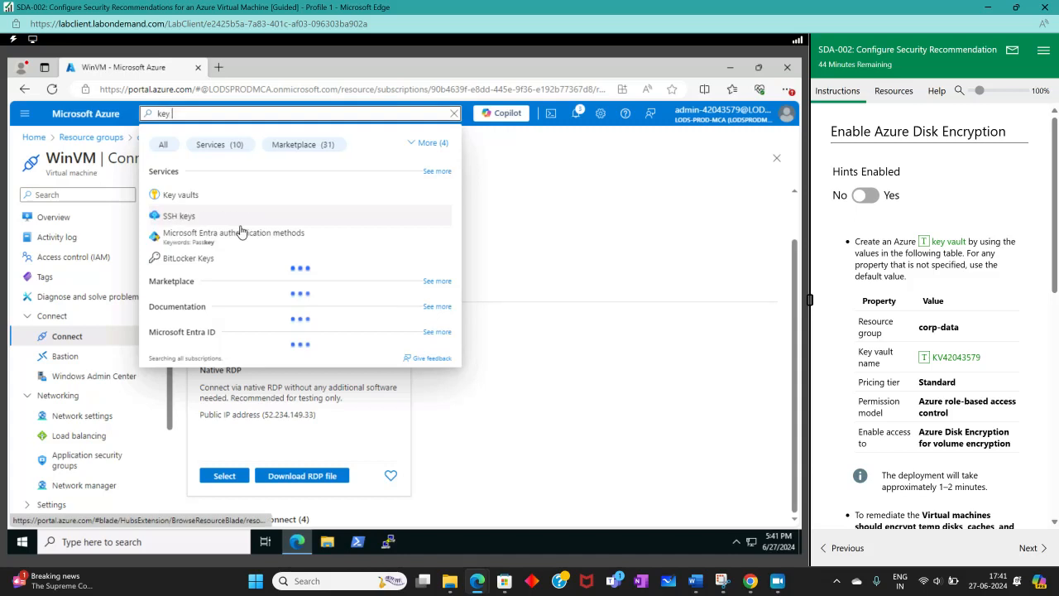
pyautogui.click(217, 195)
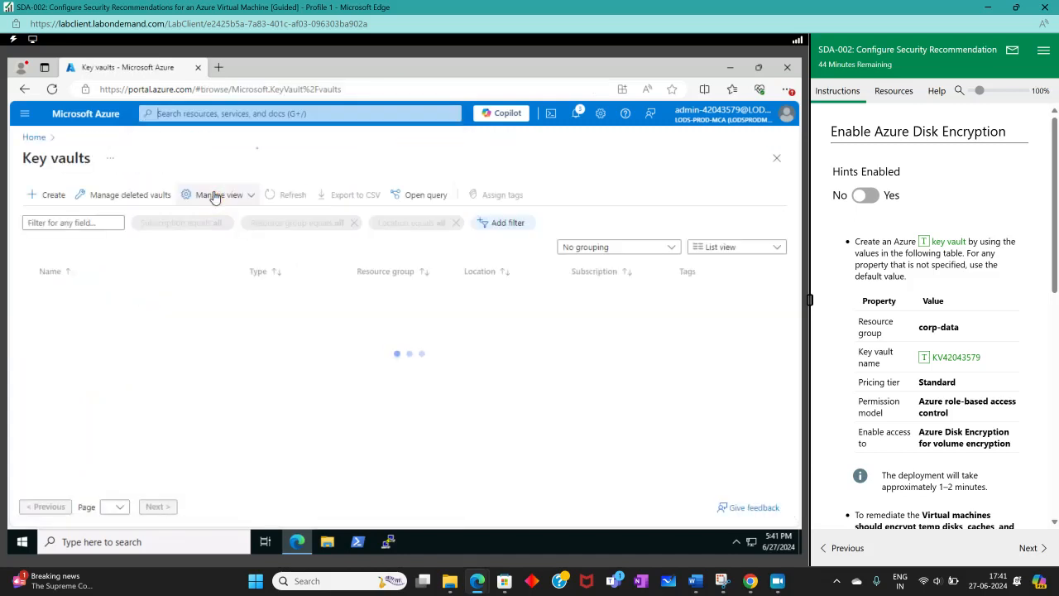
pyautogui.click(47, 194)
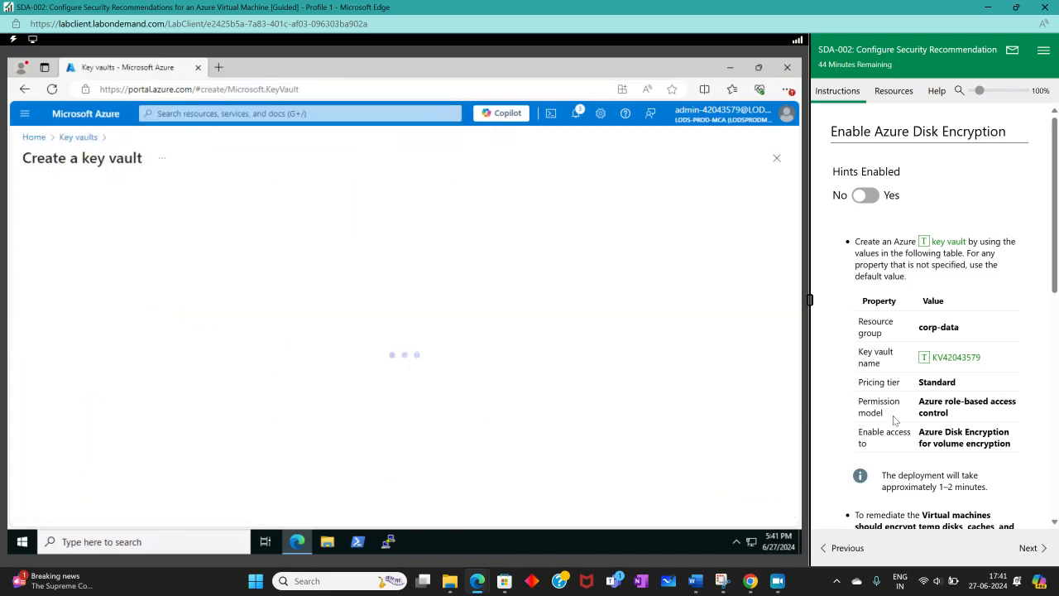
# Step: Set the new key vault's resource group to corp-data
pyautogui.scroll(-5, 258, 236)
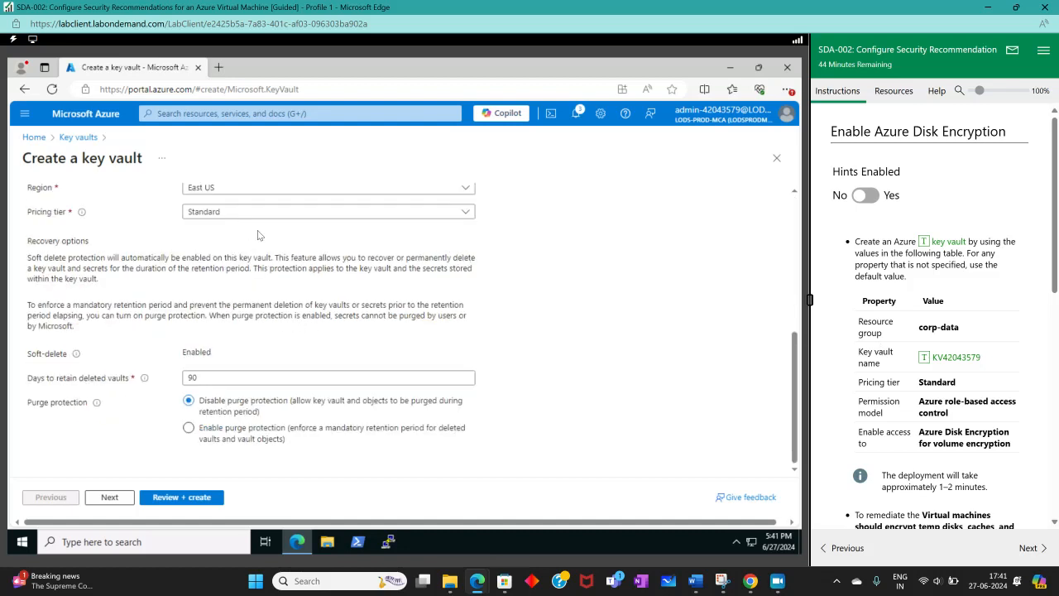
pyautogui.scroll(10, 343, 252)
pyautogui.scroll(-3, 257, 360)
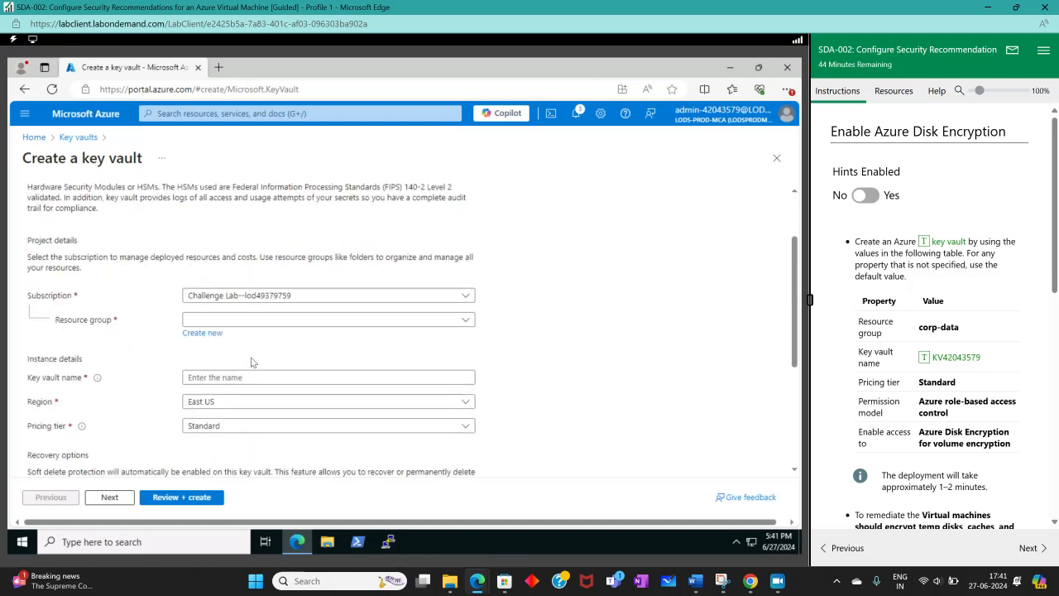
pyautogui.click(324, 319)
pyautogui.click(205, 361)
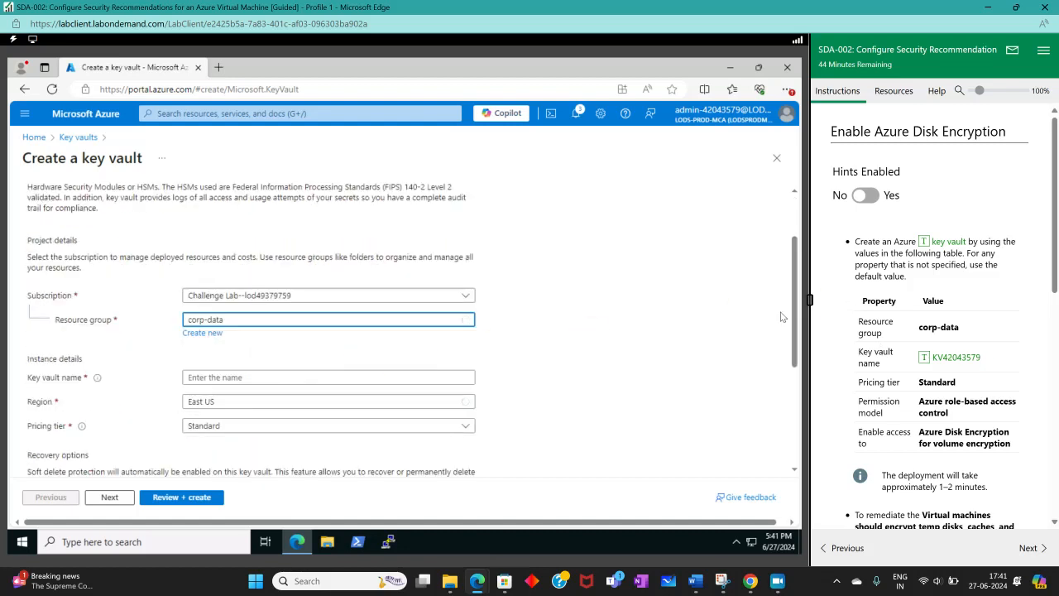
# Step: Name the new key vault KV42043579, keeping the remaining basic settings at their defaults
pyautogui.moveTo(792, 310); pyautogui.dragTo(790, 358)
pyautogui.click(342, 377)
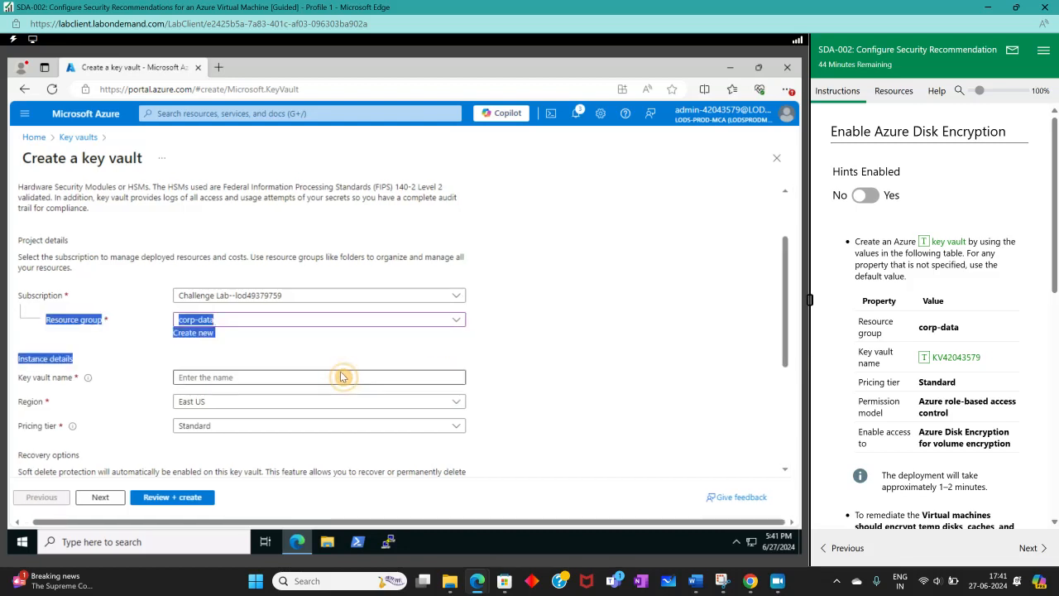
pyautogui.click(749, 342)
pyautogui.click(951, 357)
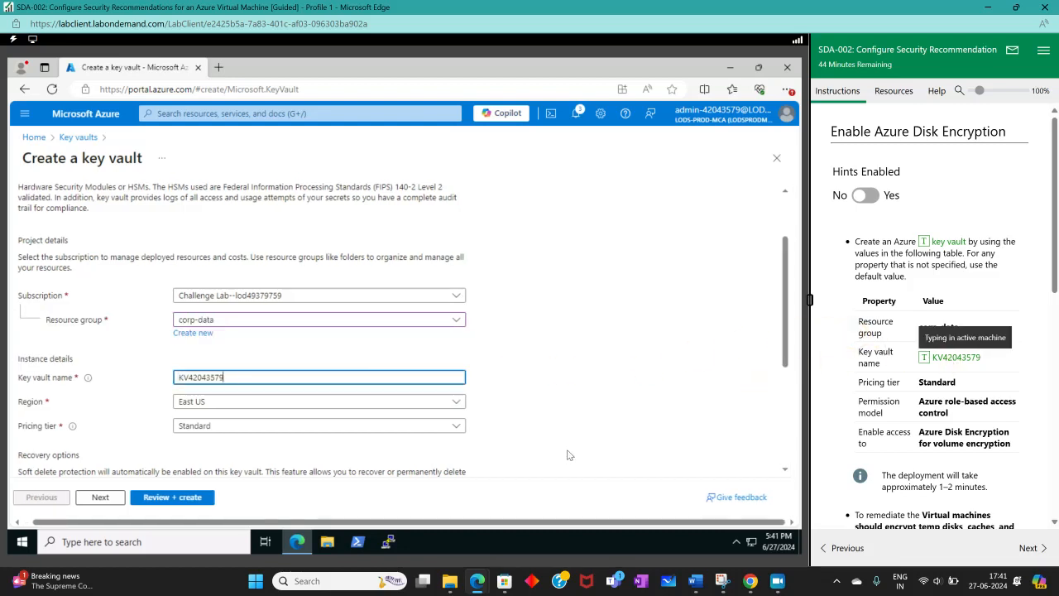
pyautogui.scroll(-3, 494, 427)
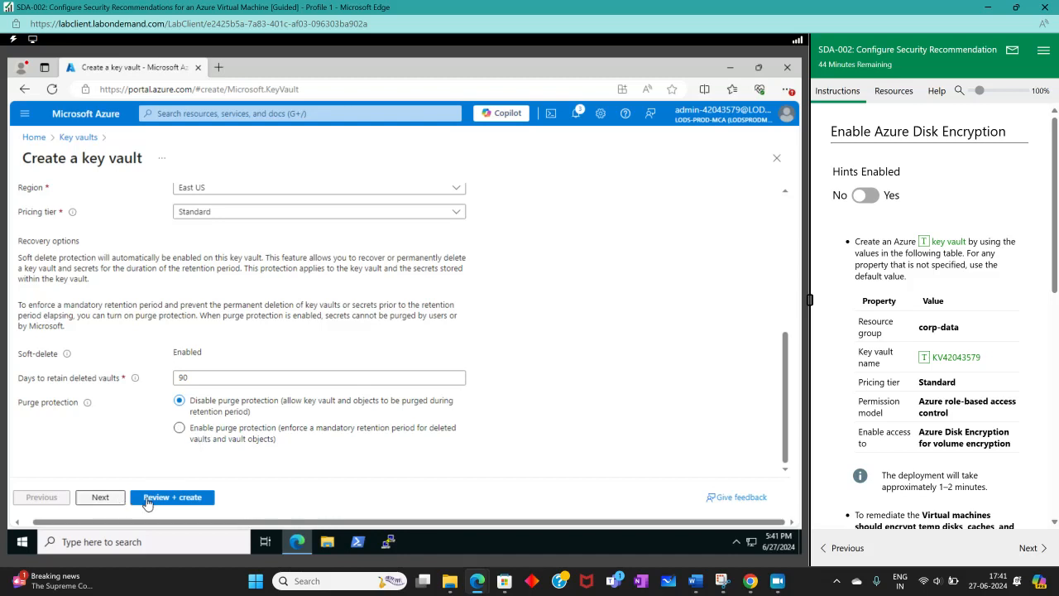
# Step: Allow Azure Disk Encryption for volume encryption to access the new key vault, and recheck its basic settings
pyautogui.click(102, 497)
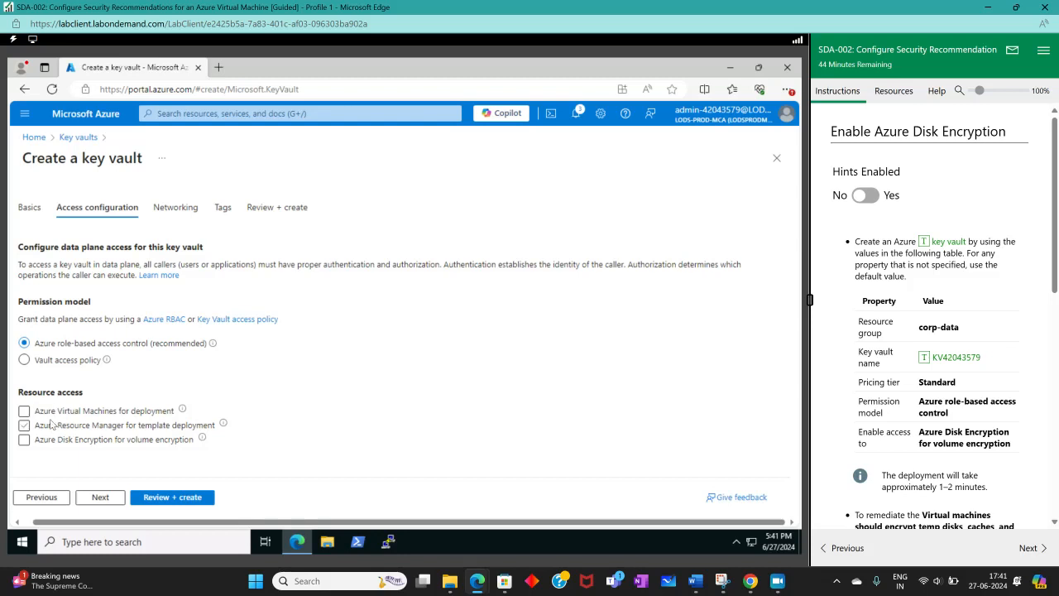
pyautogui.click(51, 438)
pyautogui.click(60, 501)
pyautogui.scroll(-5, 259, 426)
pyautogui.scroll(5, 265, 425)
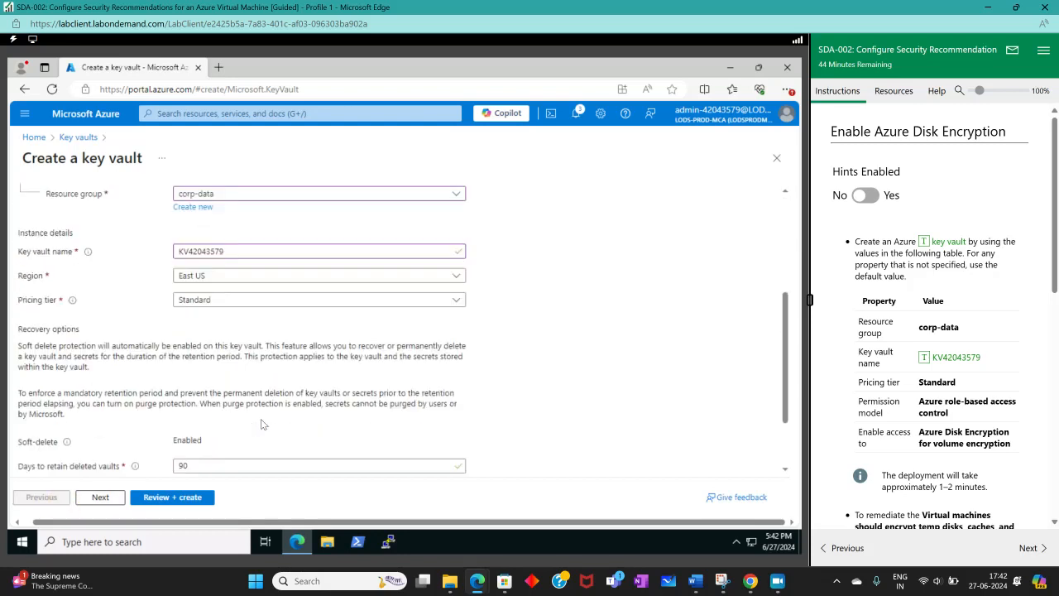
pyautogui.scroll(-3, 171, 414)
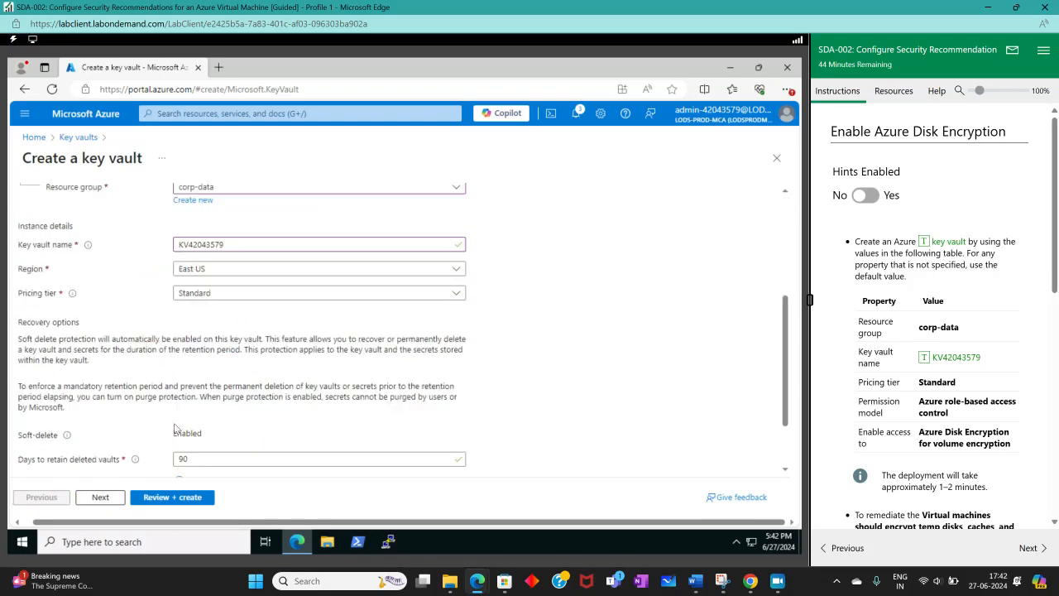
pyautogui.click(105, 502)
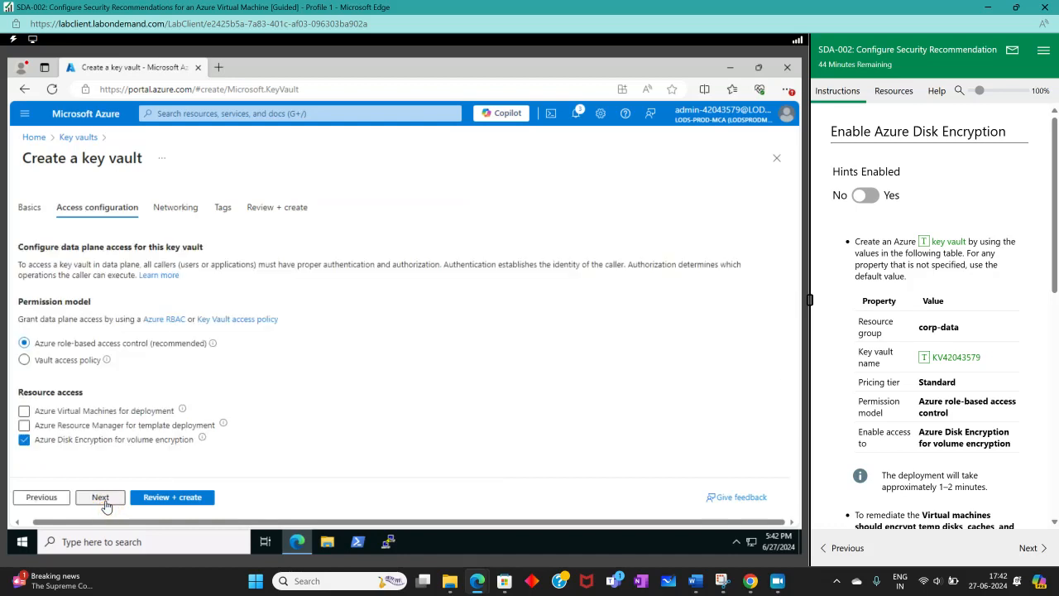
# Step: Keep the default networking and tags, review the key vault's configuration summary, and create the vault
pyautogui.click(105, 503)
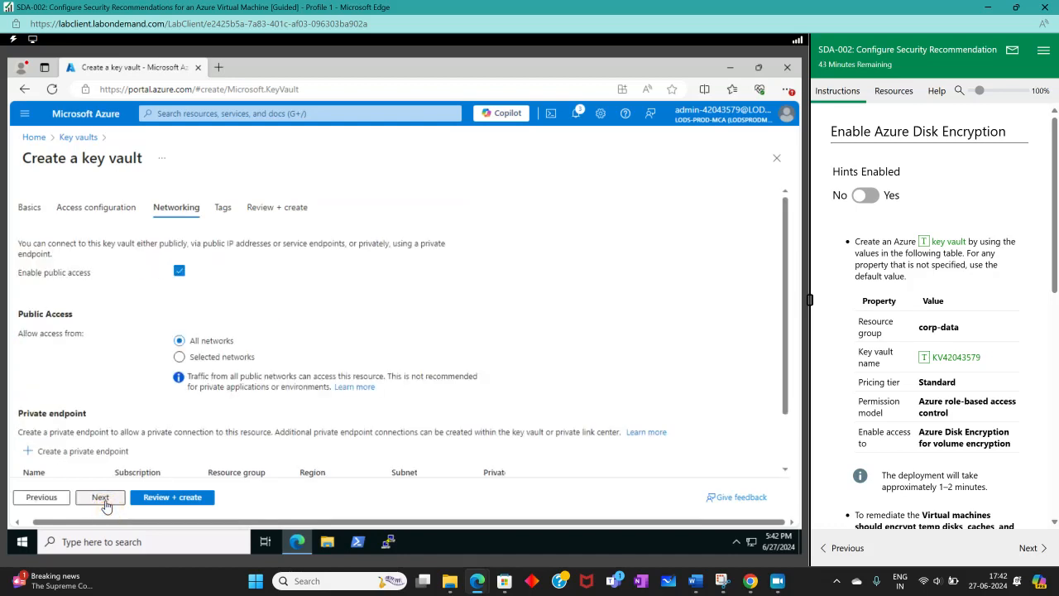
pyautogui.click(159, 498)
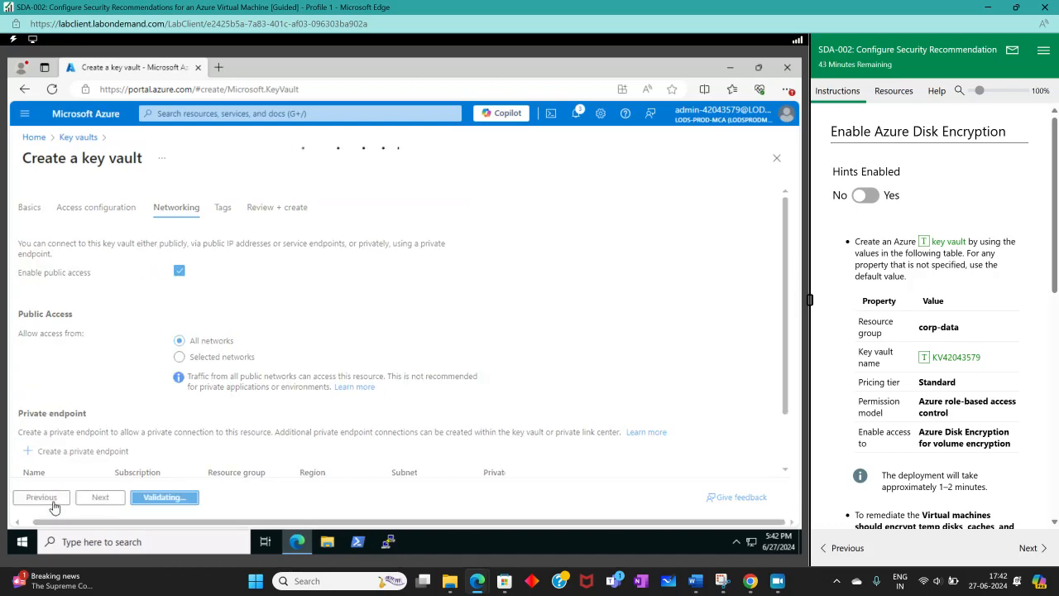
pyautogui.click(56, 501)
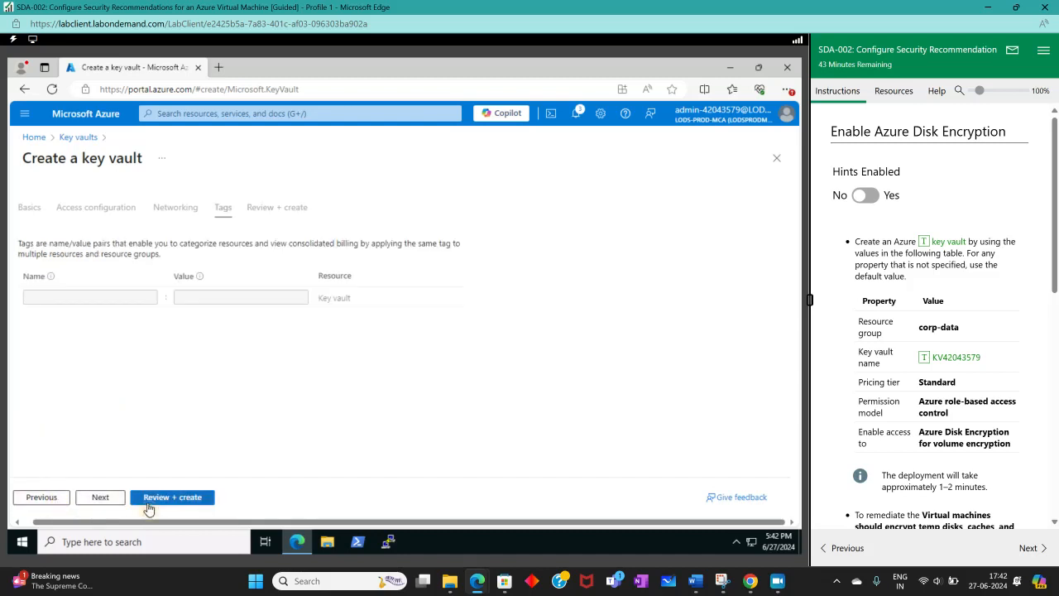
pyautogui.click(148, 500)
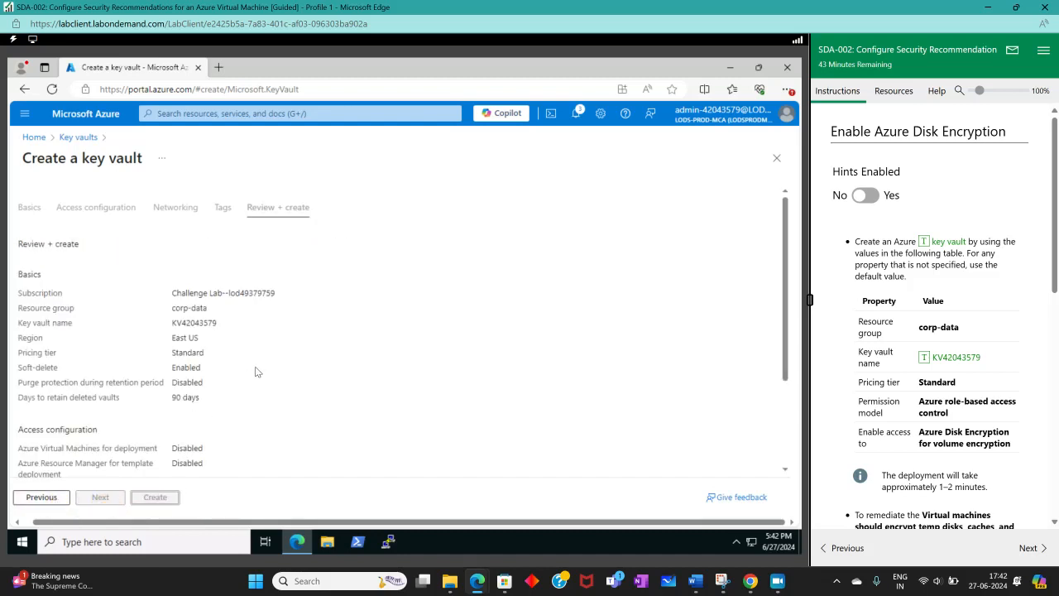
pyautogui.scroll(-3, 256, 373)
pyautogui.scroll(3, 242, 374)
pyautogui.scroll(-3, 243, 369)
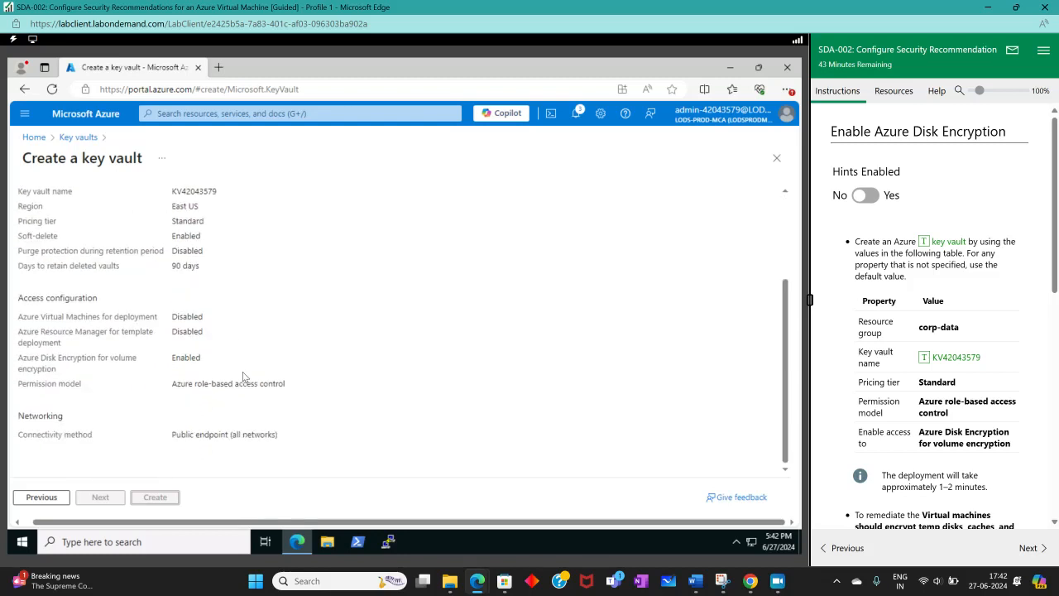
pyautogui.scroll(3, 242, 374)
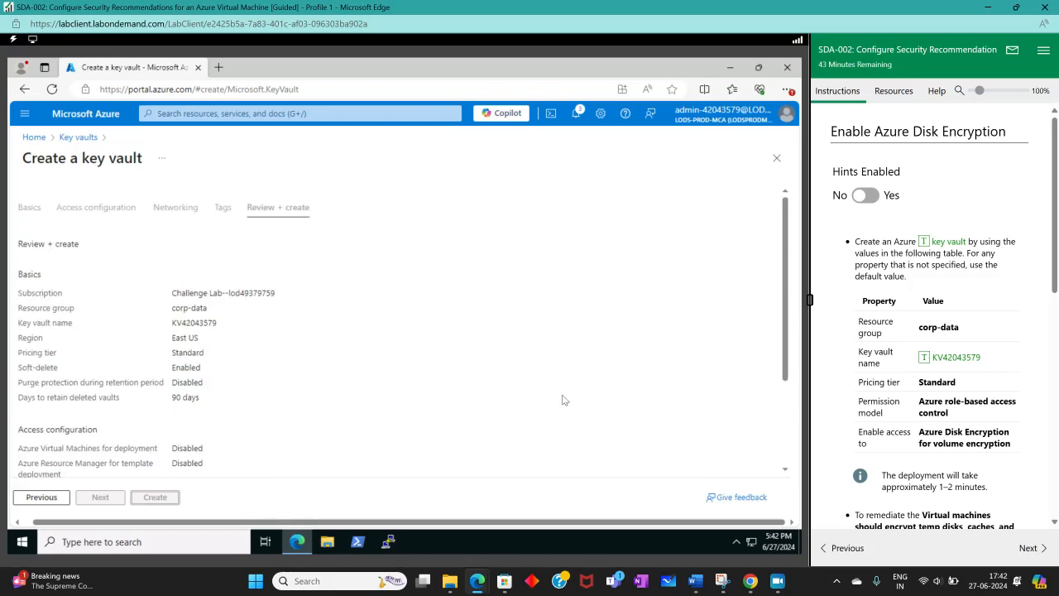
pyautogui.scroll(-3, 261, 400)
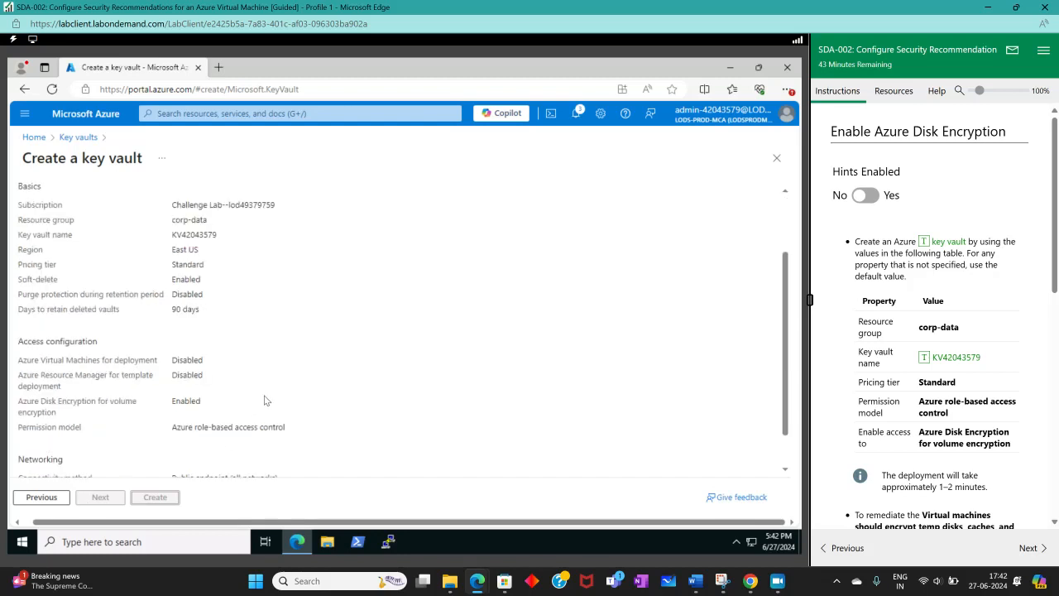
pyautogui.click(164, 502)
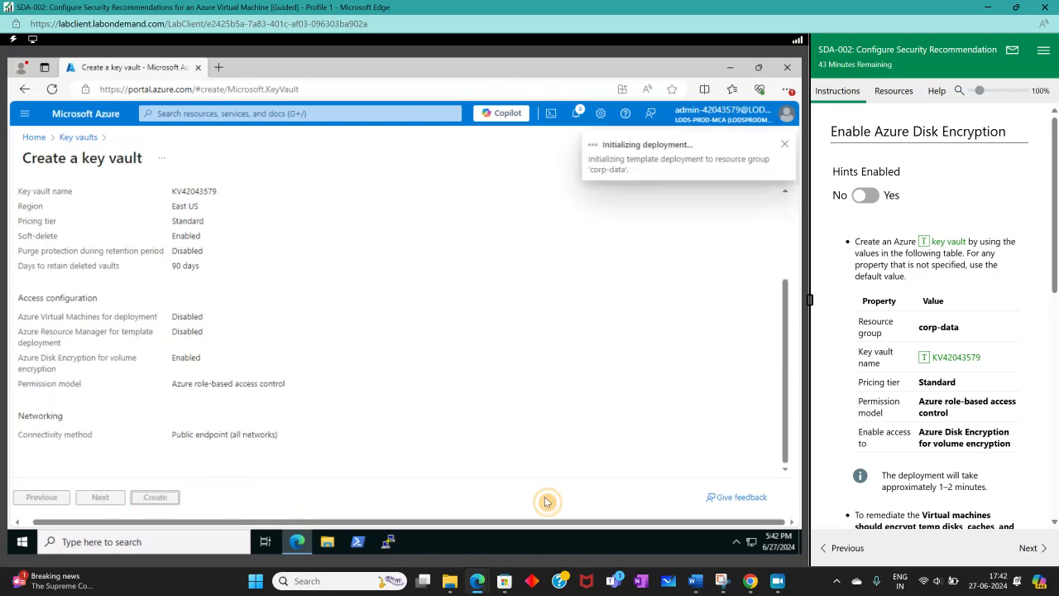
# Step: Read the remaining exercise tasks, turn the lab's hints on, and expand the hint on applying Azure Disk Encryption to a virtual machine
pyautogui.scroll(-2, 905, 426)
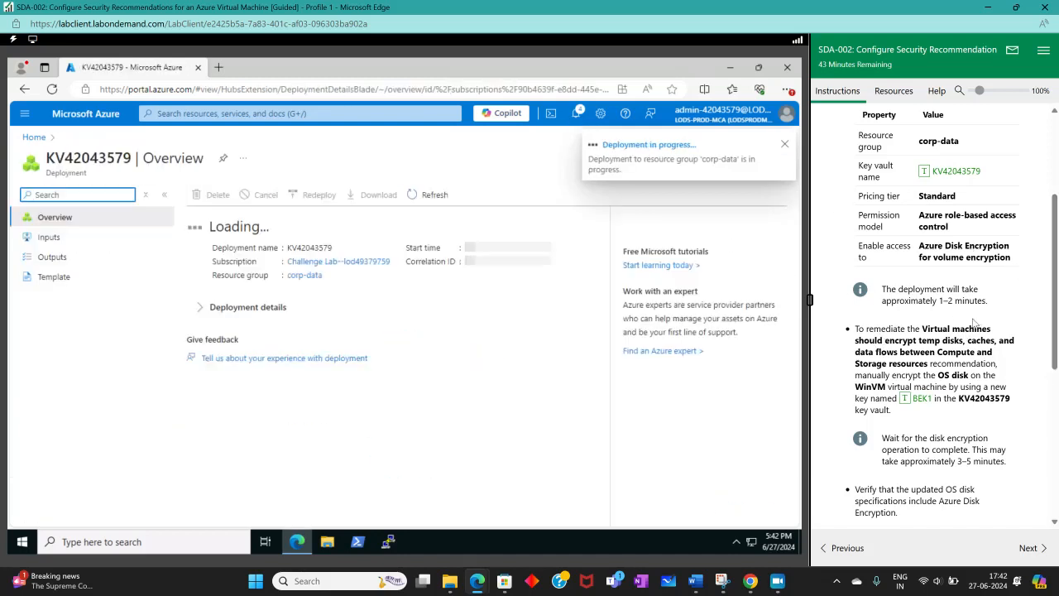
pyautogui.scroll(-3, 999, 348)
pyautogui.scroll(2, 999, 381)
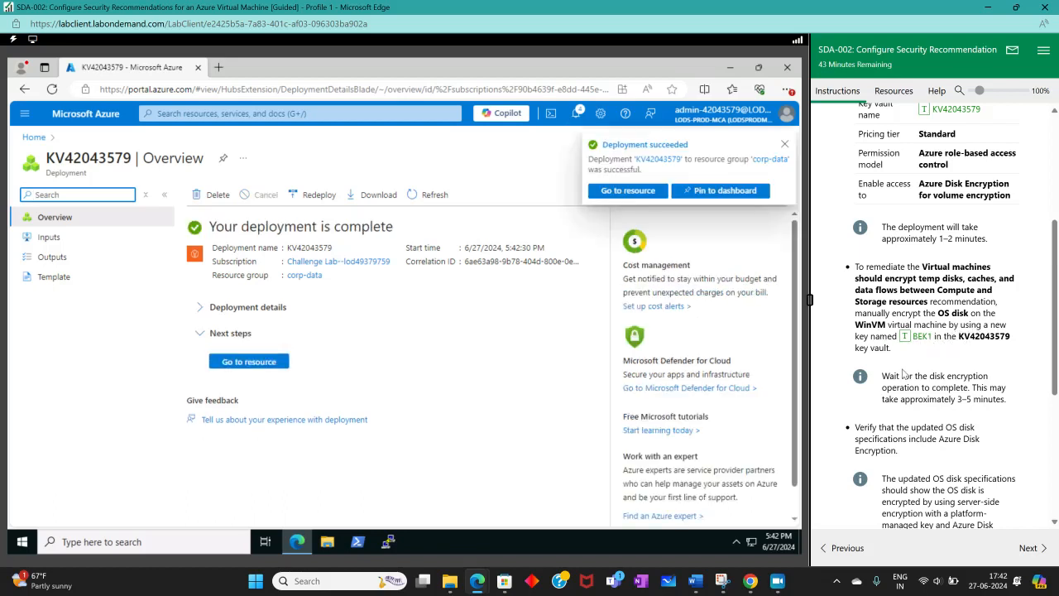
pyautogui.scroll(-3, 974, 403)
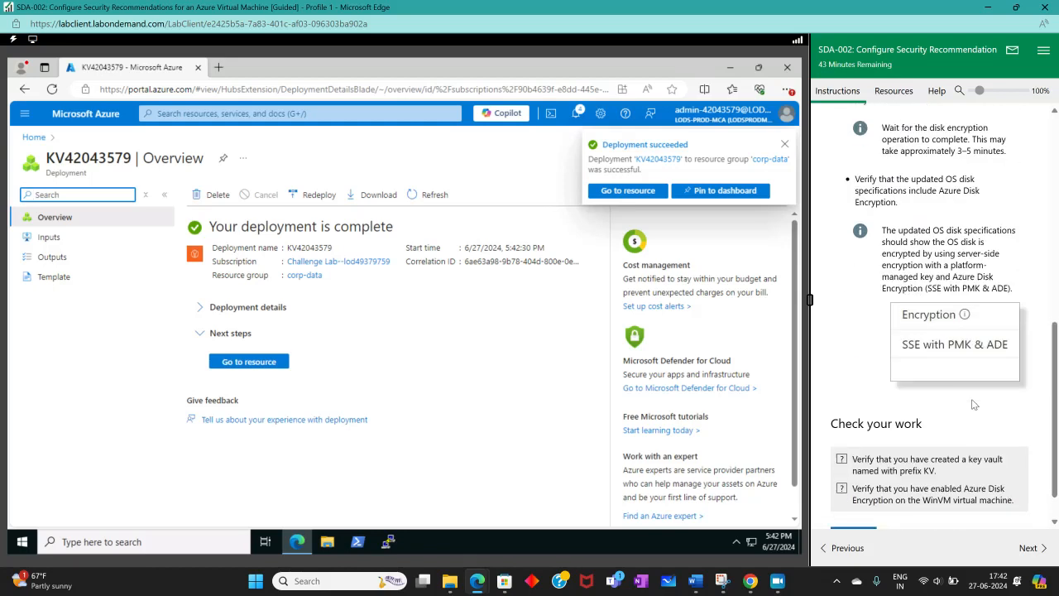
pyautogui.scroll(10, 972, 392)
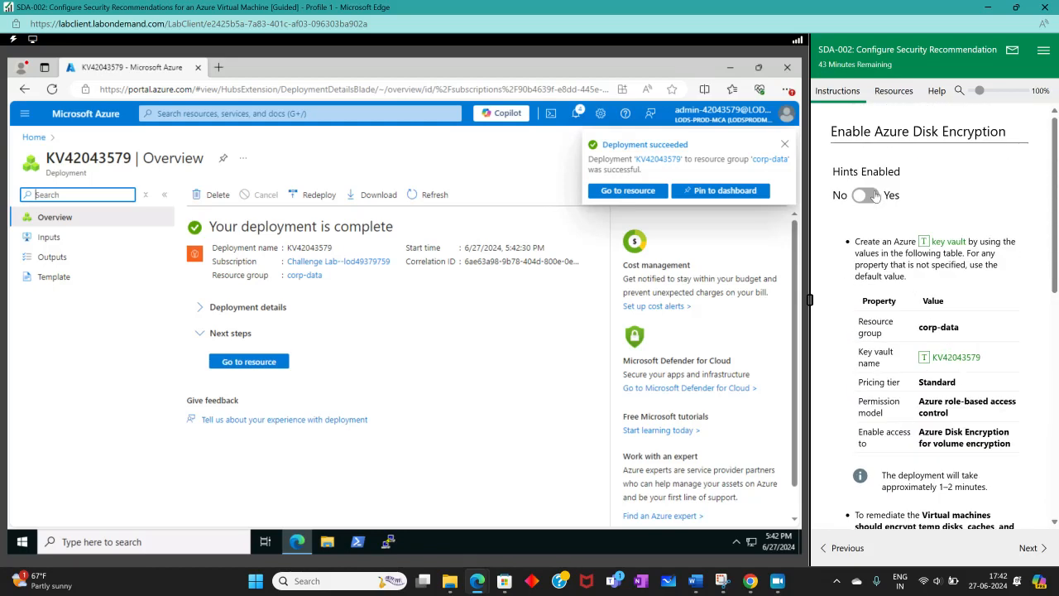
pyautogui.click(864, 195)
pyautogui.scroll(-10, 925, 334)
pyautogui.scroll(2, 927, 331)
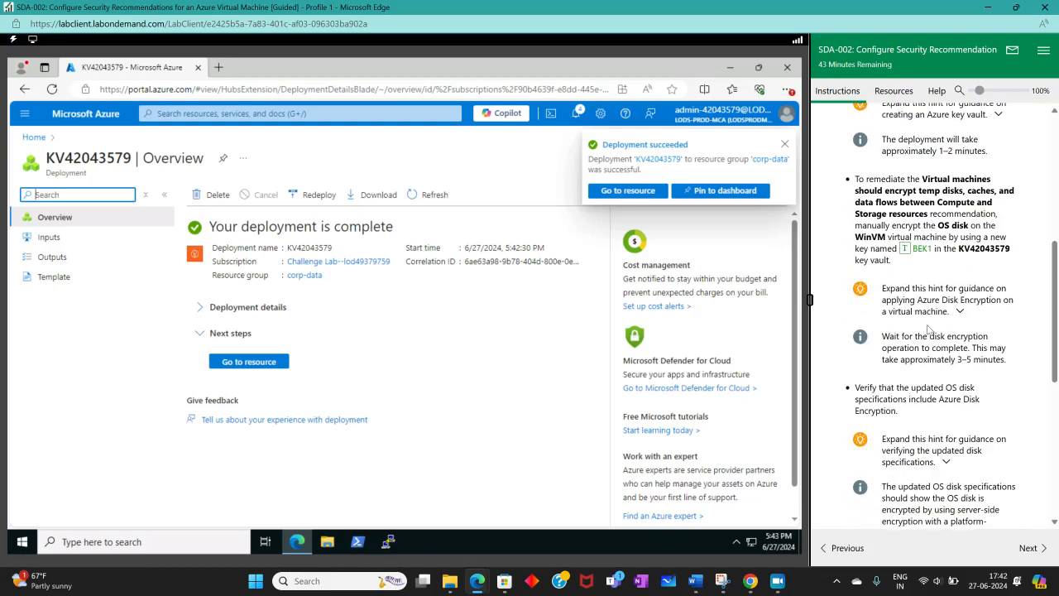
pyautogui.click(942, 308)
pyautogui.scroll(-2, 951, 329)
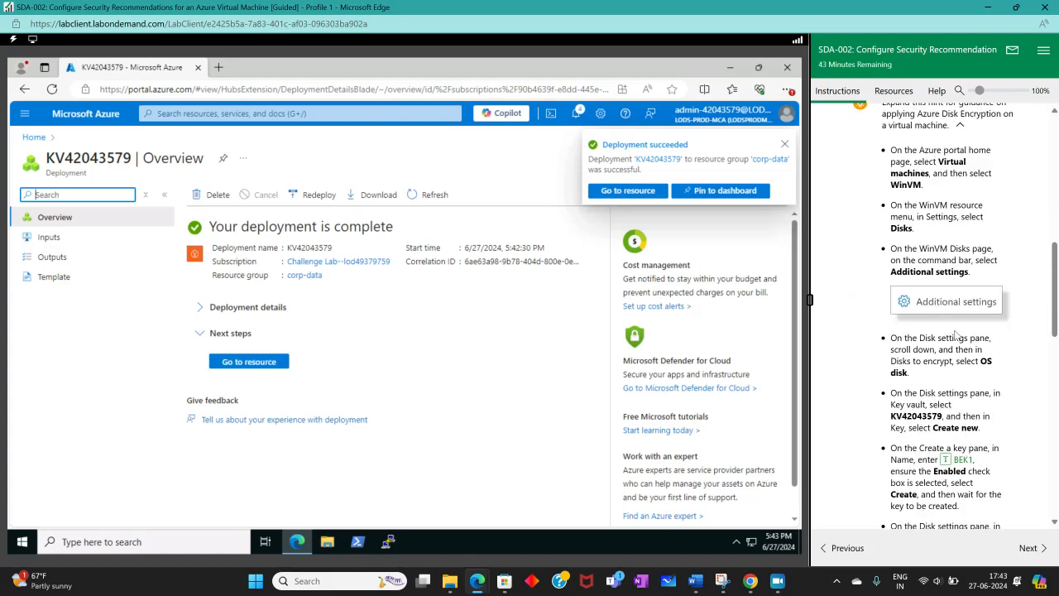
# Step: Open the WinVM virtual machine from the corp-data resource group
pyautogui.click(295, 115)
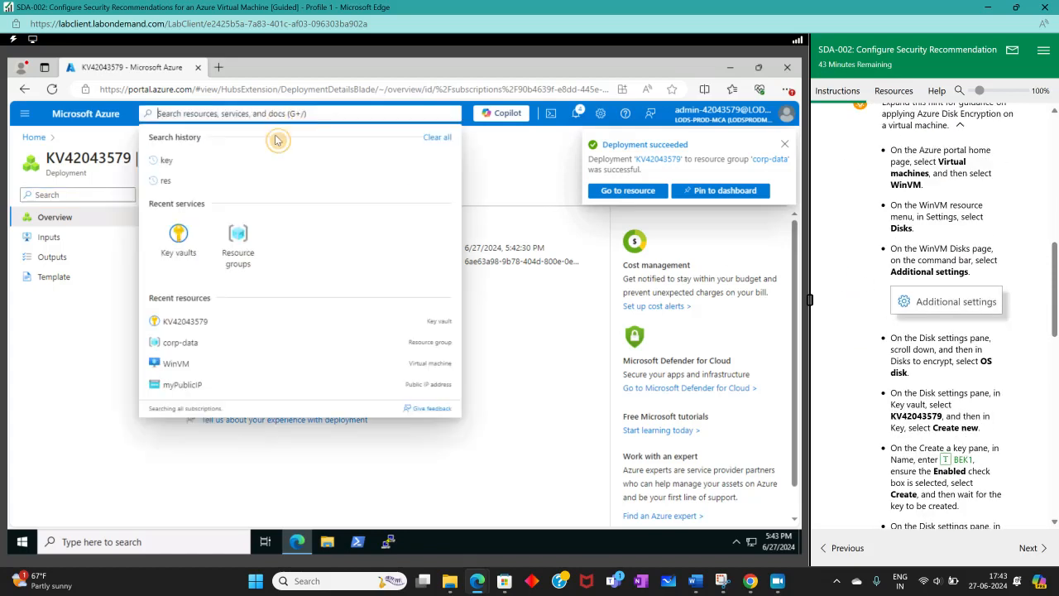
pyautogui.click(265, 240)
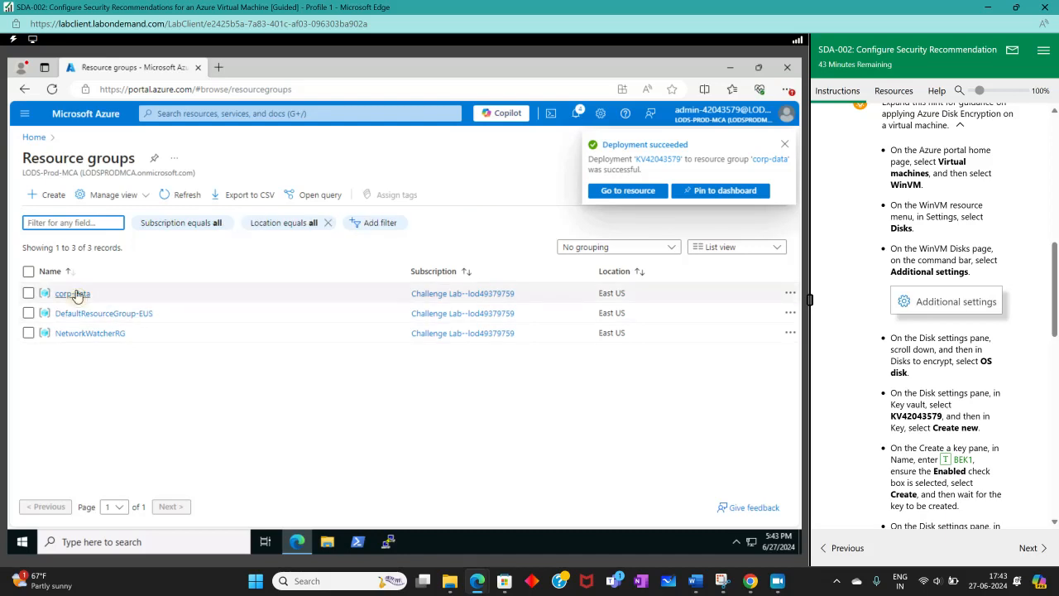
pyautogui.click(73, 293)
pyautogui.scroll(-2, 327, 404)
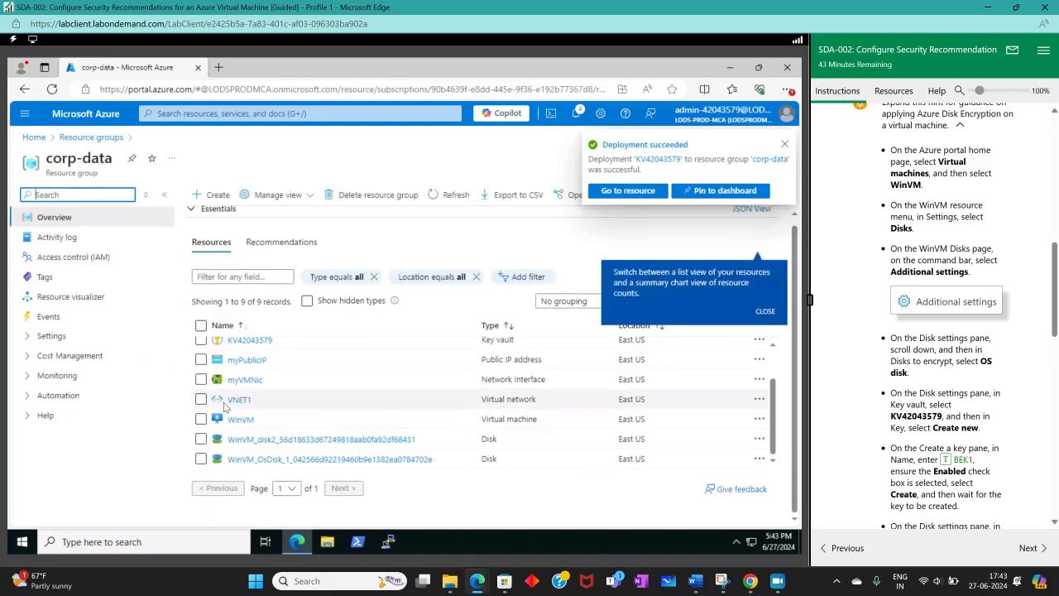
pyautogui.click(240, 425)
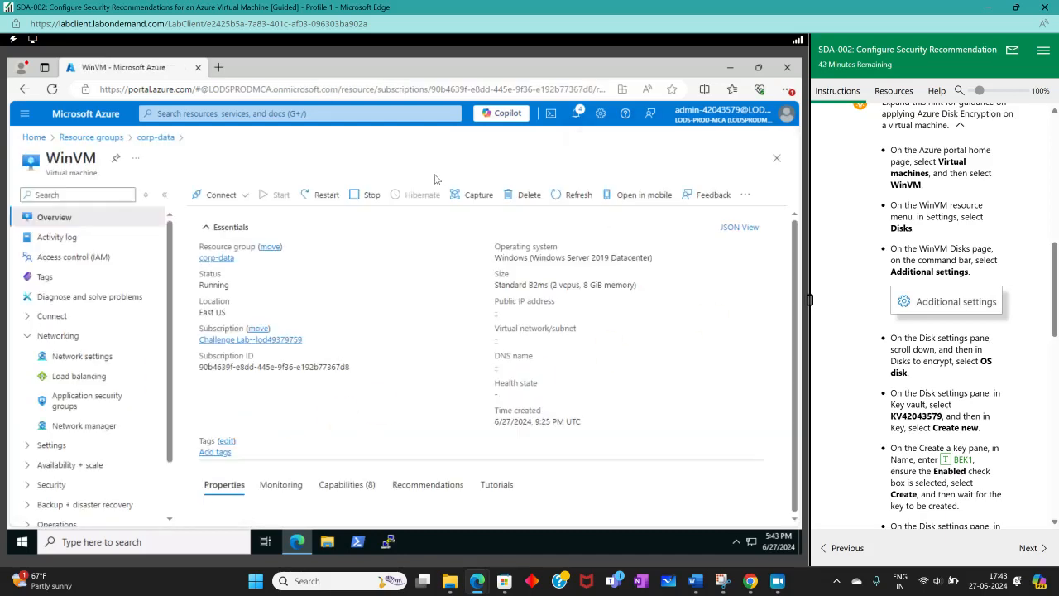
# Step: Open the additional disk settings of WinVM from its Disks page
pyautogui.scroll(-2, 58, 369)
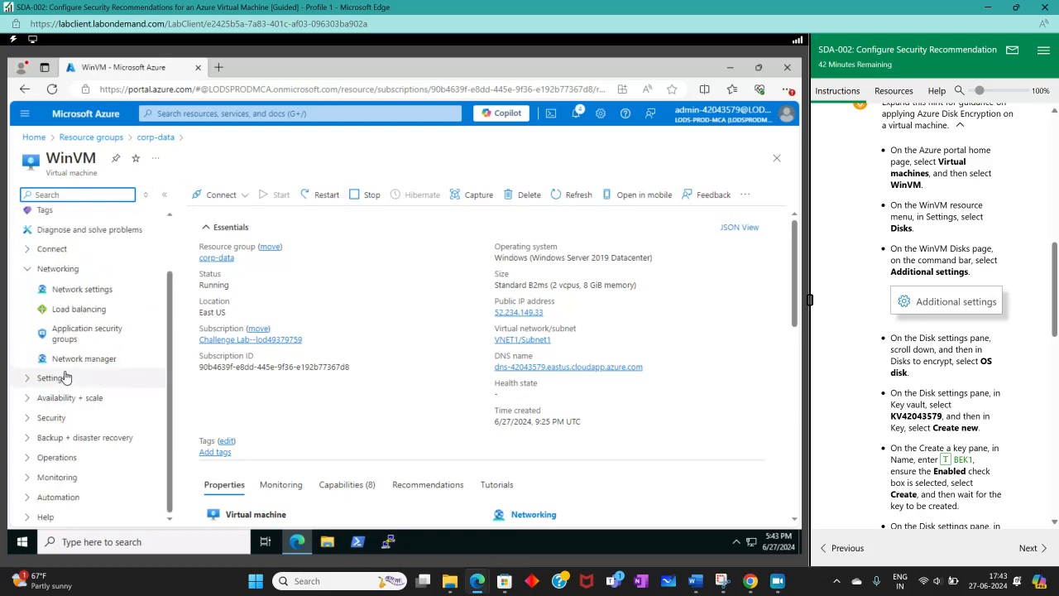
pyautogui.click(26, 273)
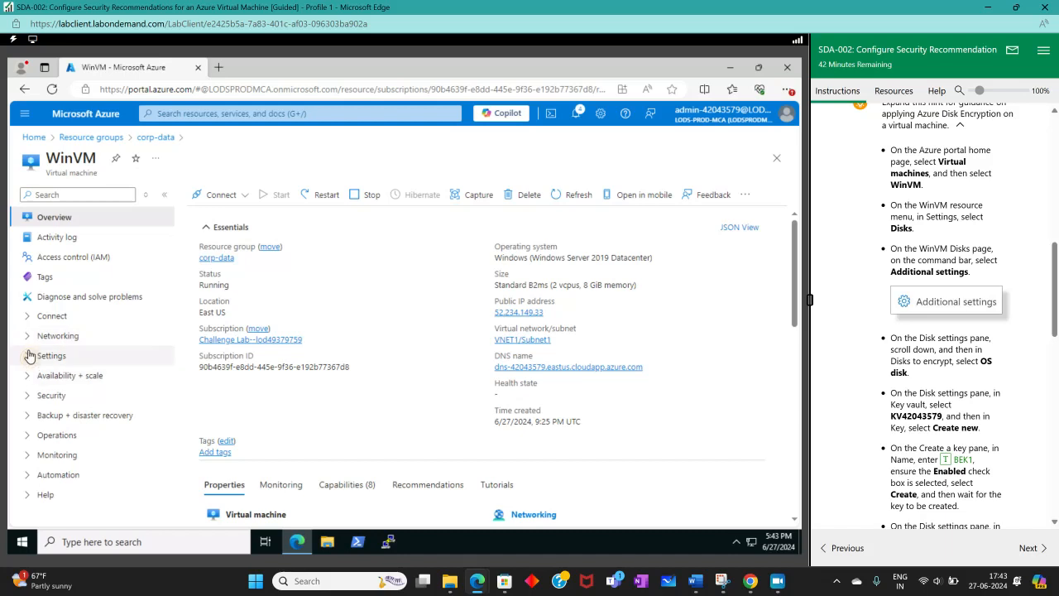
pyautogui.click(31, 355)
pyautogui.click(62, 377)
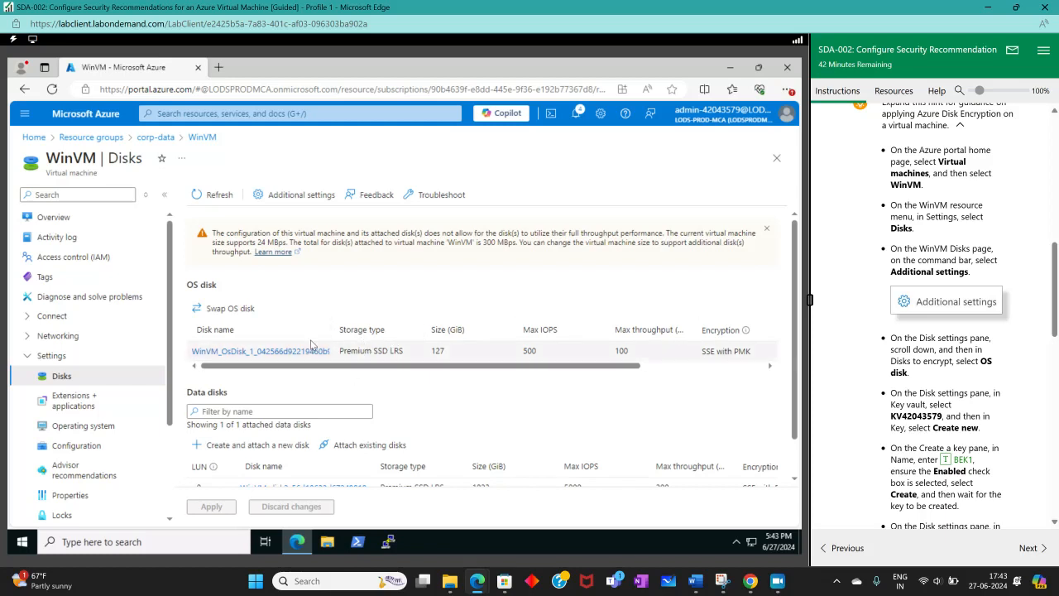
pyautogui.click(296, 197)
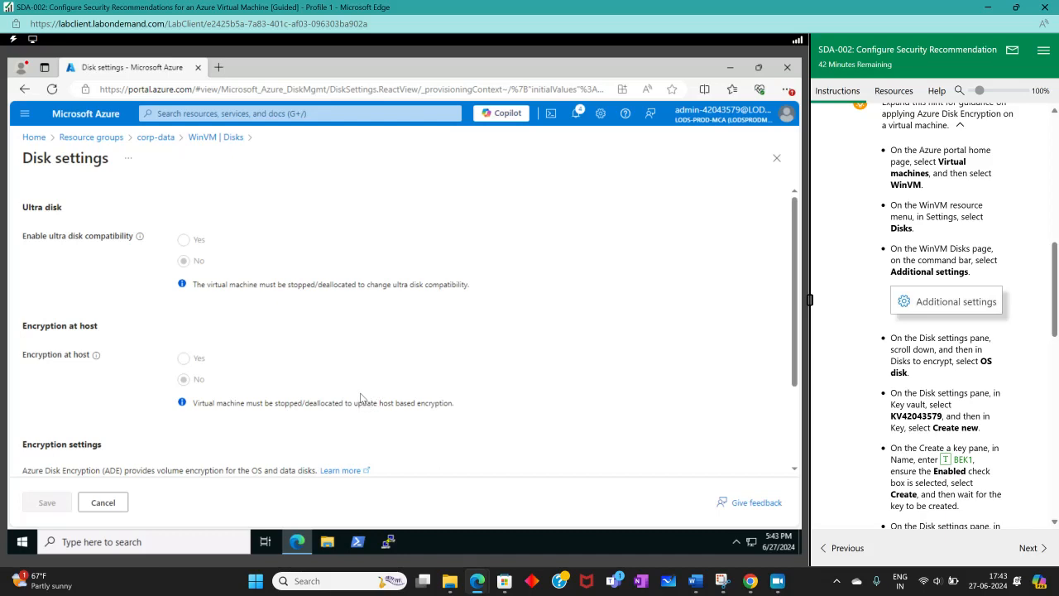
# Step: Set the disks to encrypt to OS disk and choose KV42043579 as the key vault
pyautogui.scroll(-2, 310, 392)
pyautogui.click(207, 405)
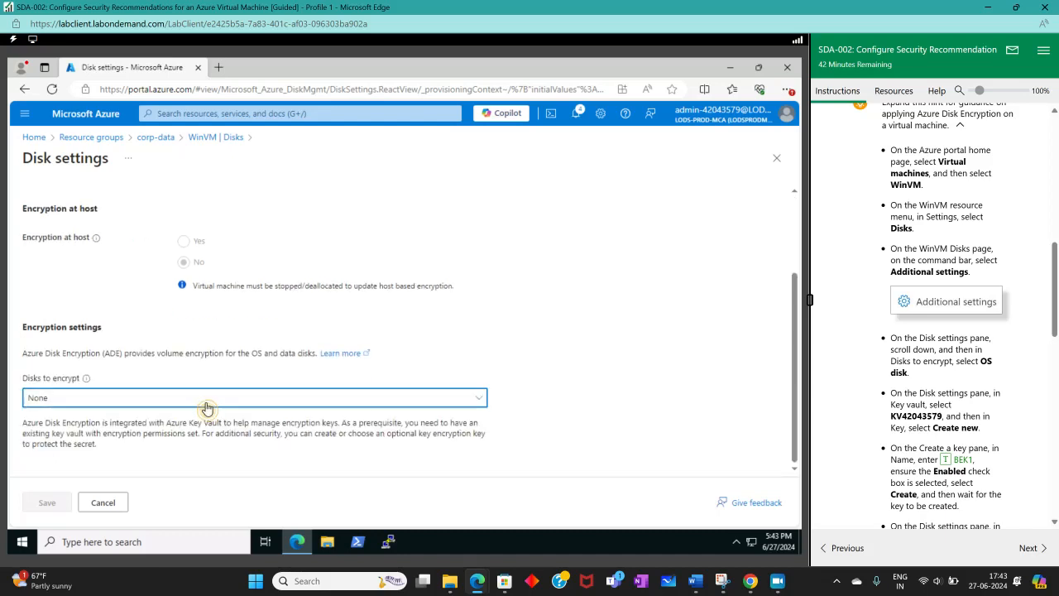
pyautogui.click(71, 442)
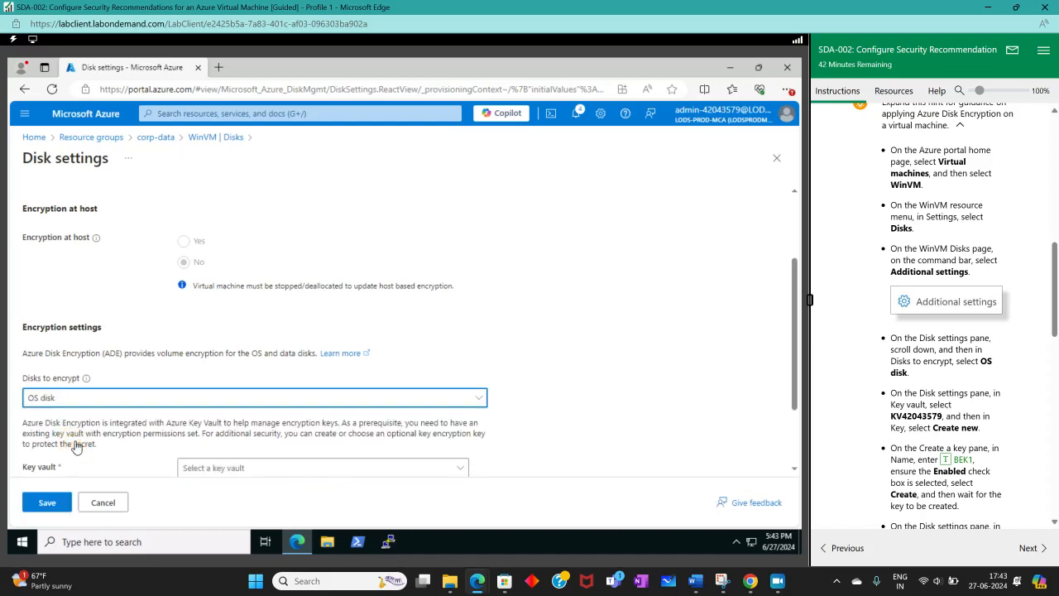
pyautogui.scroll(-2, 464, 389)
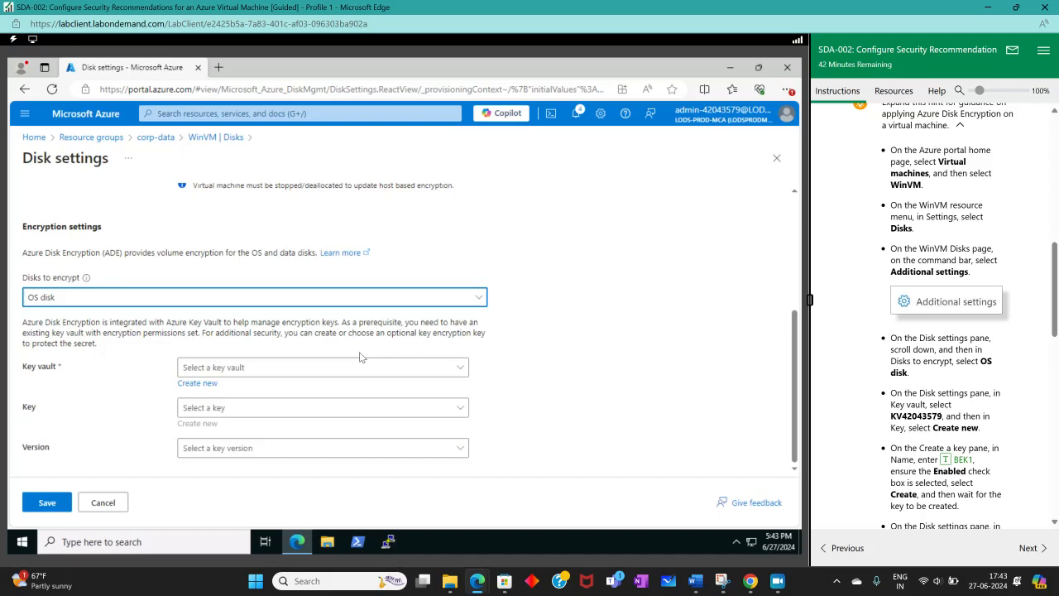
pyautogui.click(230, 372)
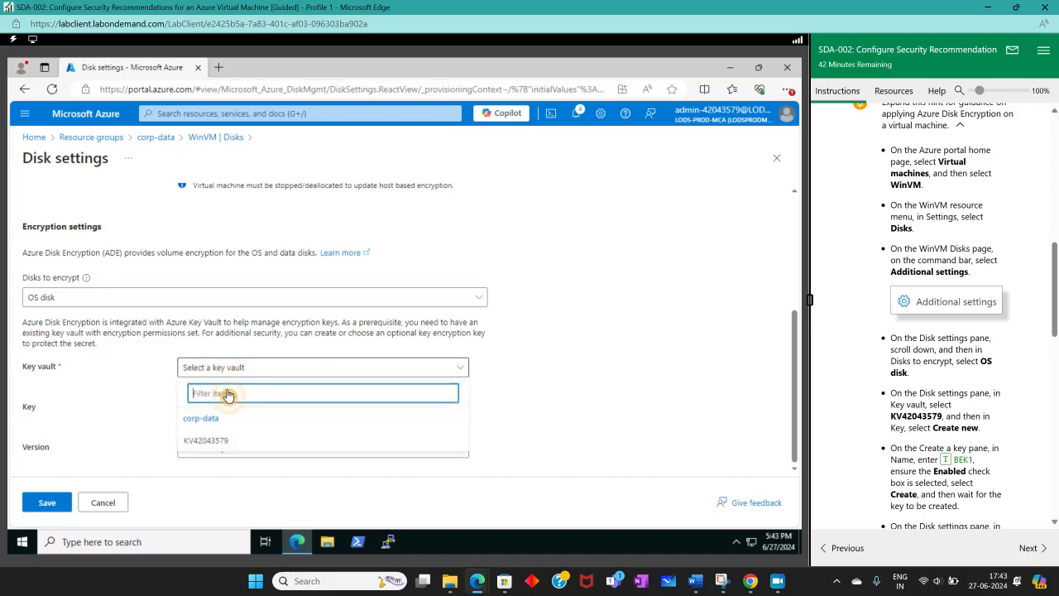
pyautogui.click(206, 440)
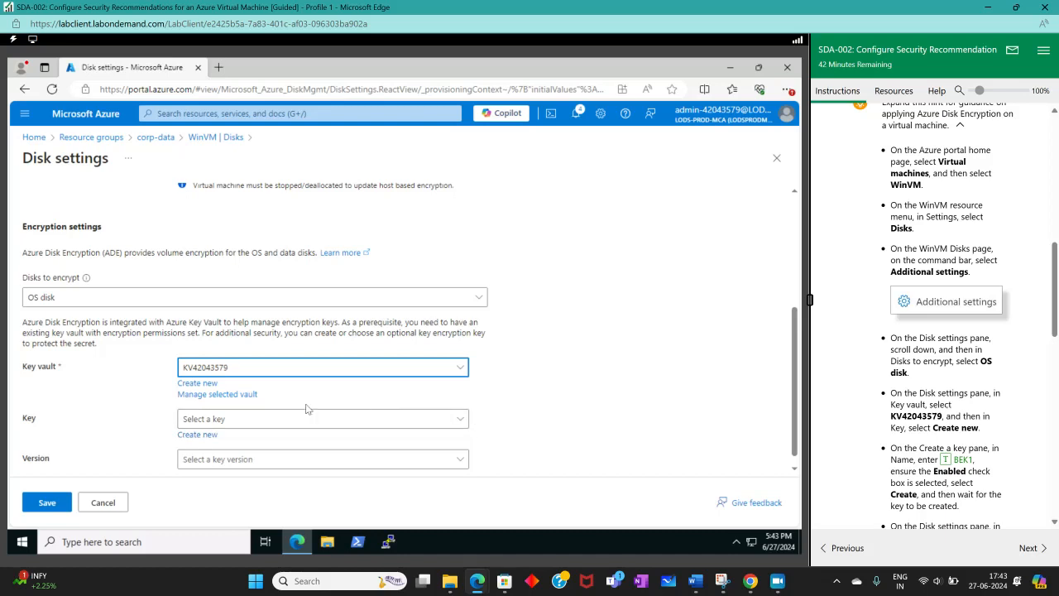
# Step: Create a new key named BEK1 for the OS disk encryption and save WinVM's disk settings
pyautogui.click(207, 435)
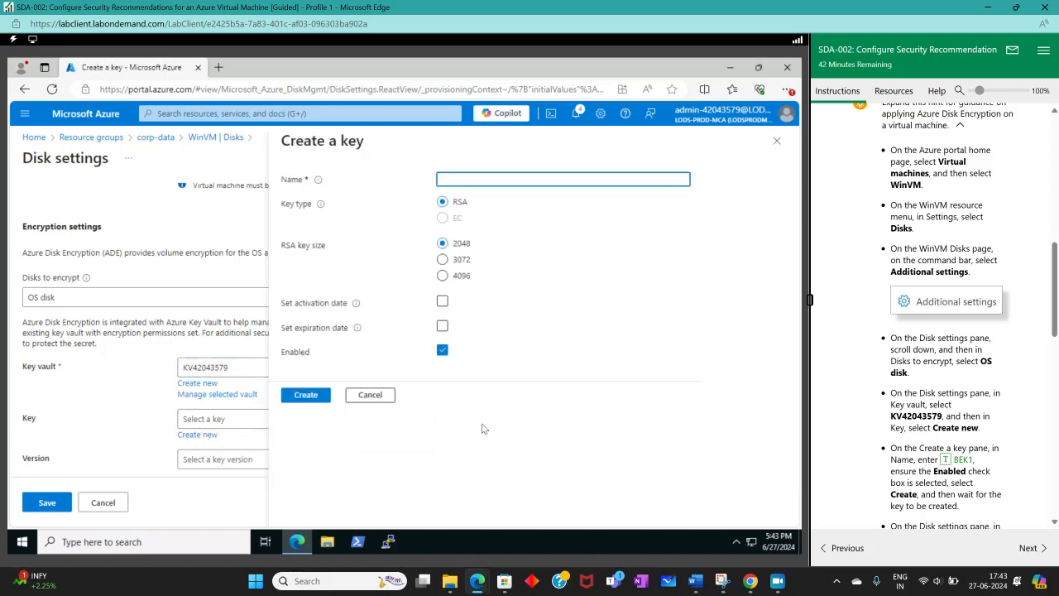
pyautogui.scroll(-3, 860, 409)
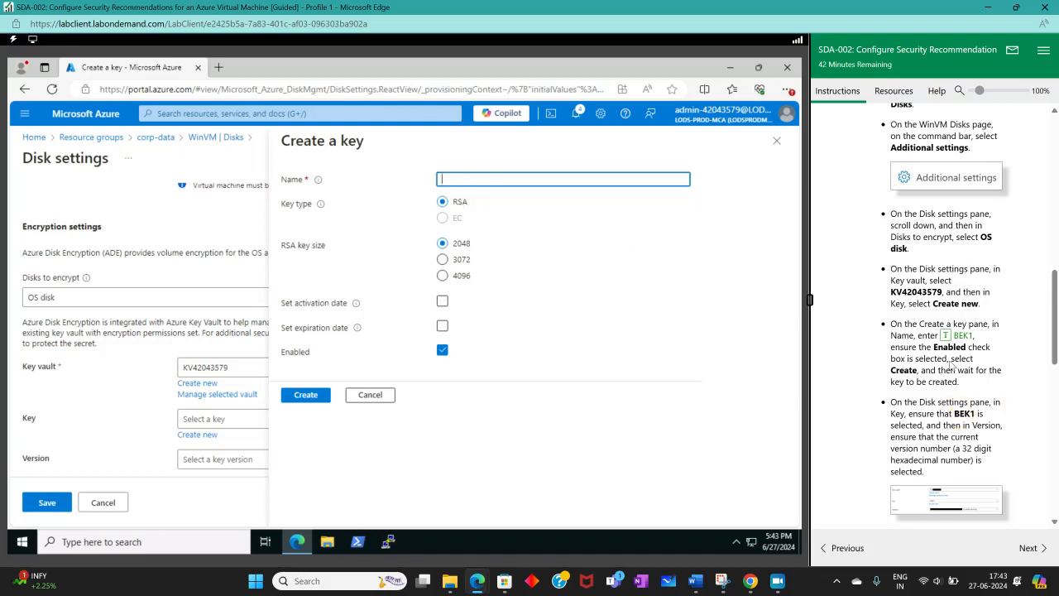
pyautogui.click(962, 336)
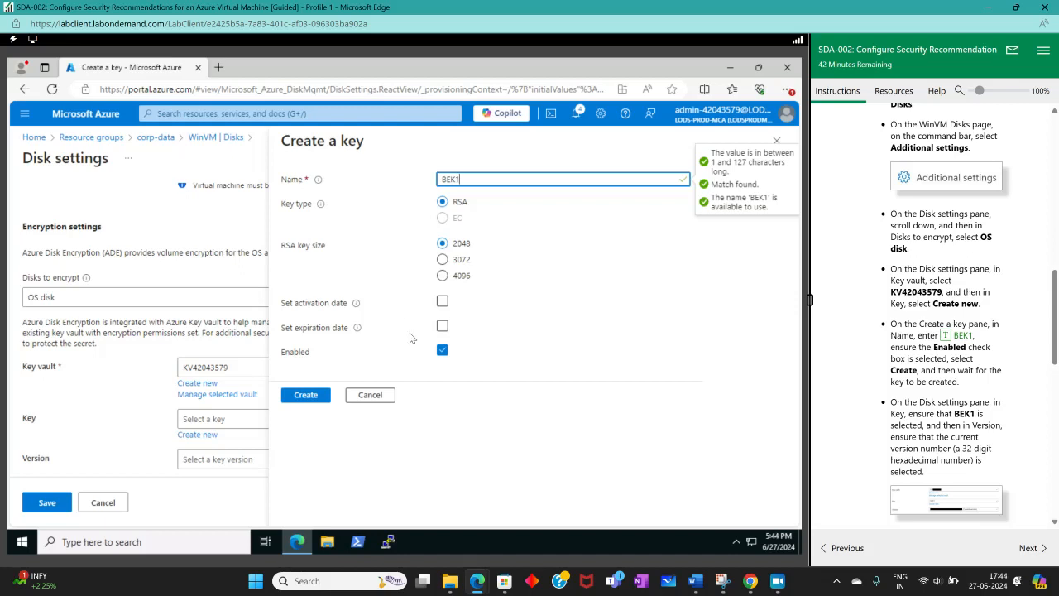
pyautogui.click(325, 394)
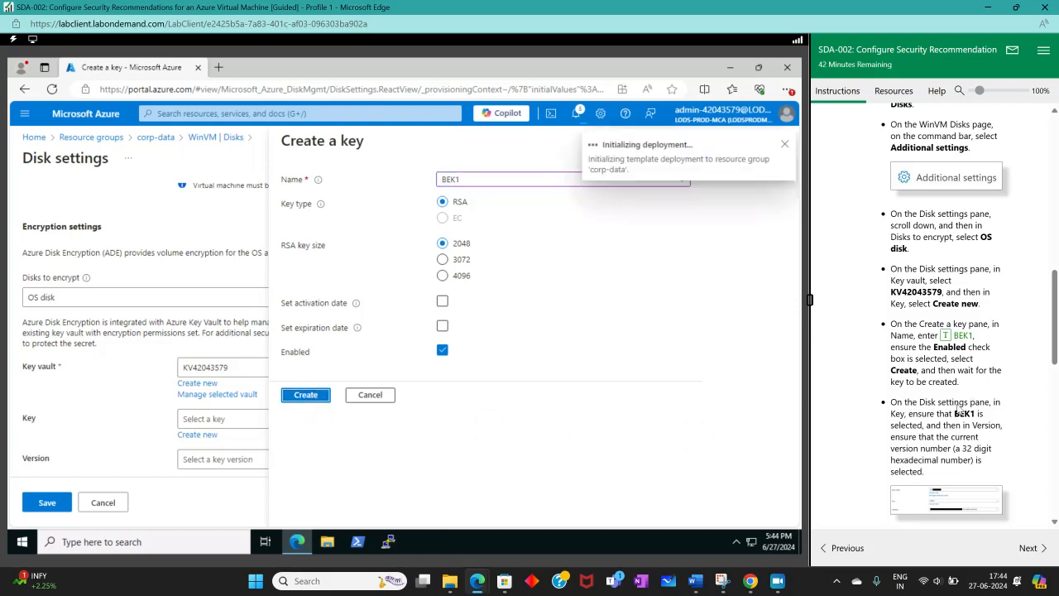
pyautogui.scroll(-1, 958, 411)
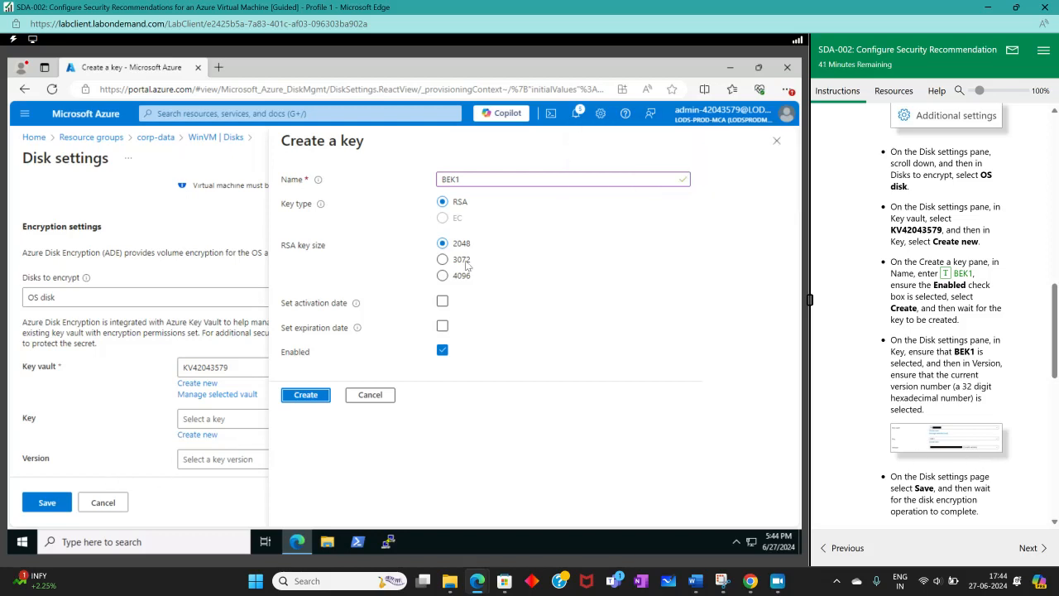
pyautogui.click(305, 395)
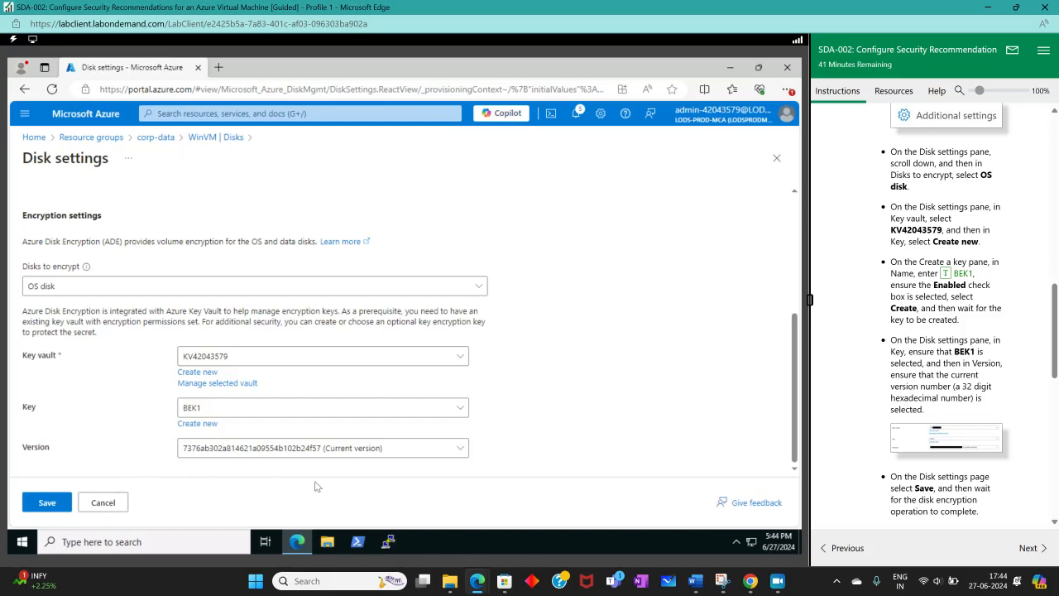
pyautogui.scroll(-3, 951, 331)
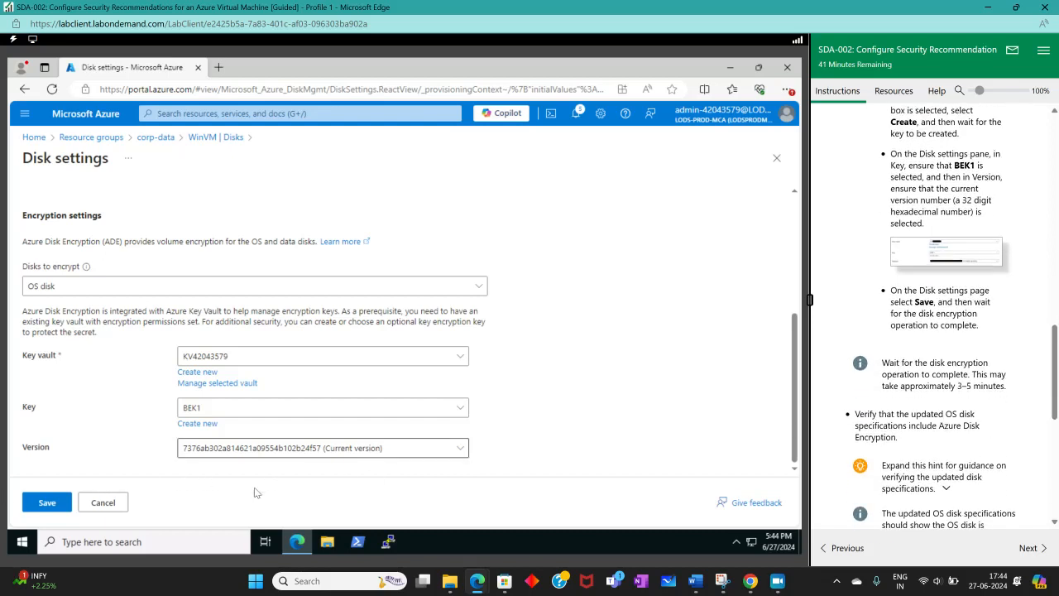
pyautogui.click(48, 502)
# Step: Expand the hint on verifying the updated disk specifications and read the remaining lab instructions through the Check your work section
pyautogui.scroll(-3, 964, 382)
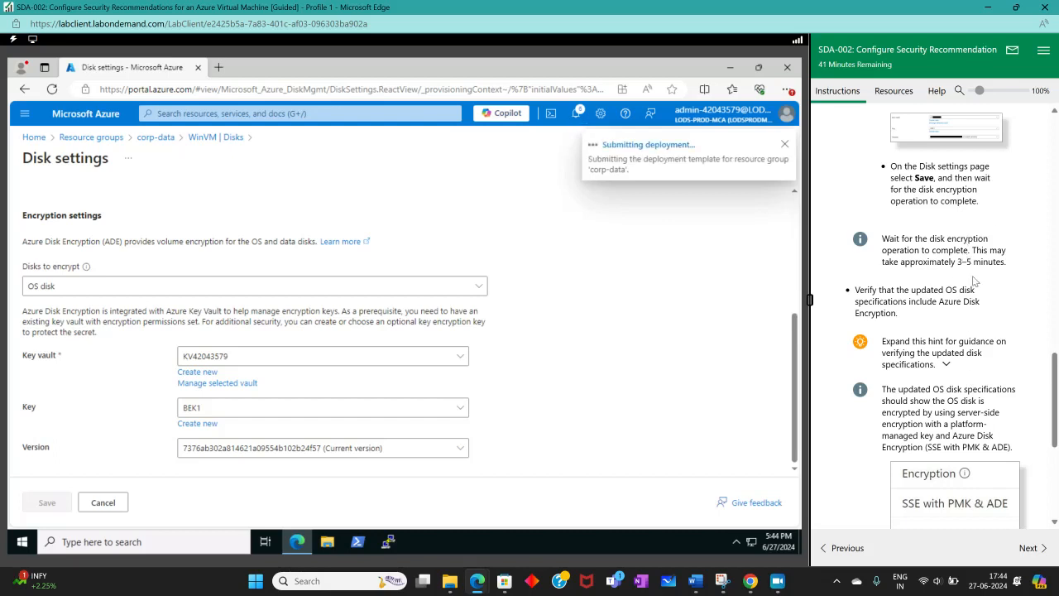
pyautogui.scroll(-5, 927, 315)
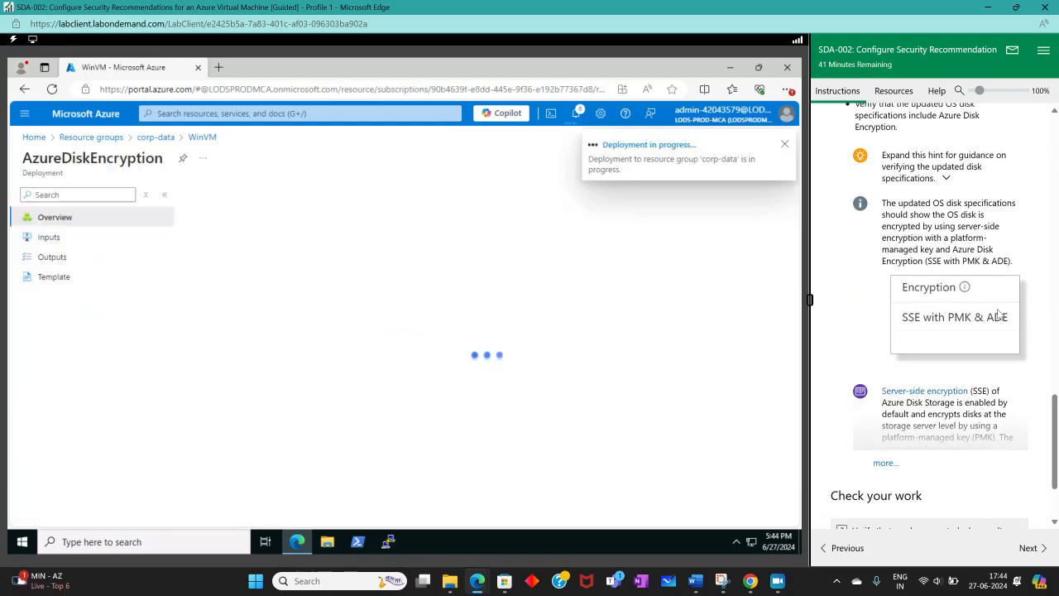
pyautogui.scroll(4, 950, 306)
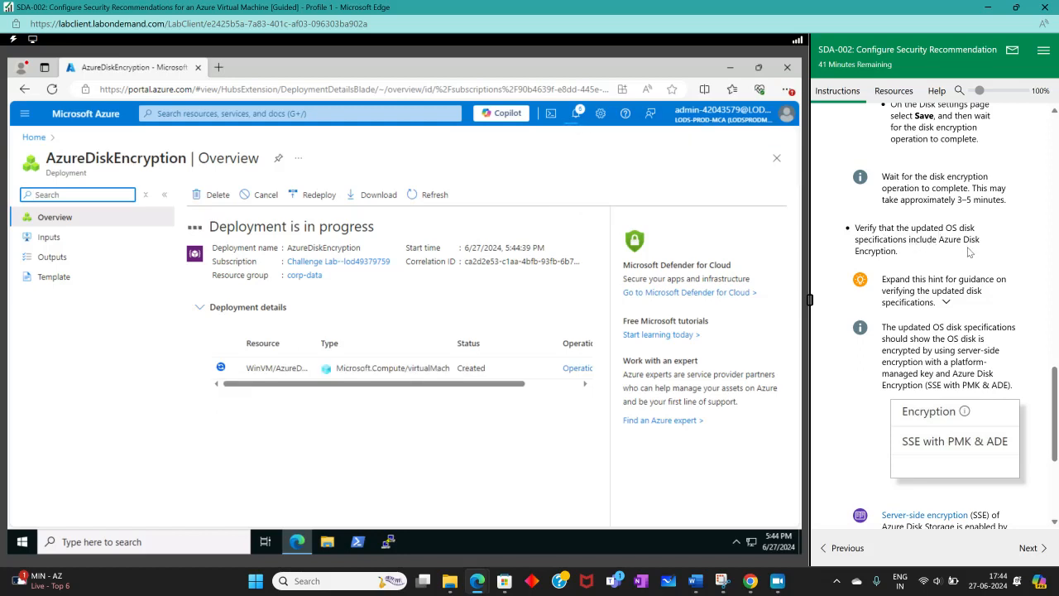
pyautogui.click(941, 301)
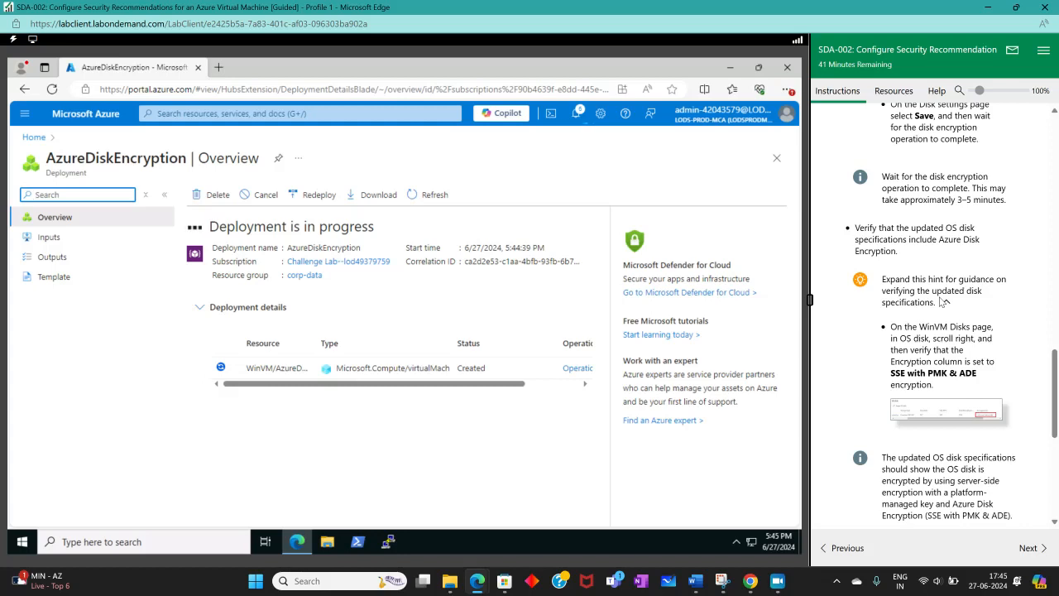
pyautogui.scroll(-5, 927, 297)
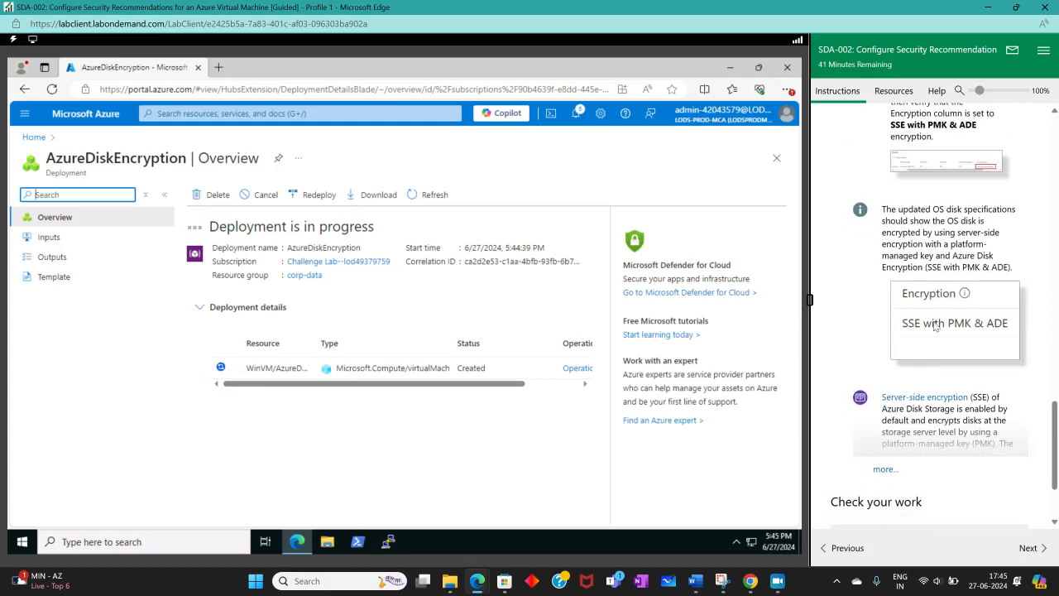
pyautogui.scroll(-2, 935, 326)
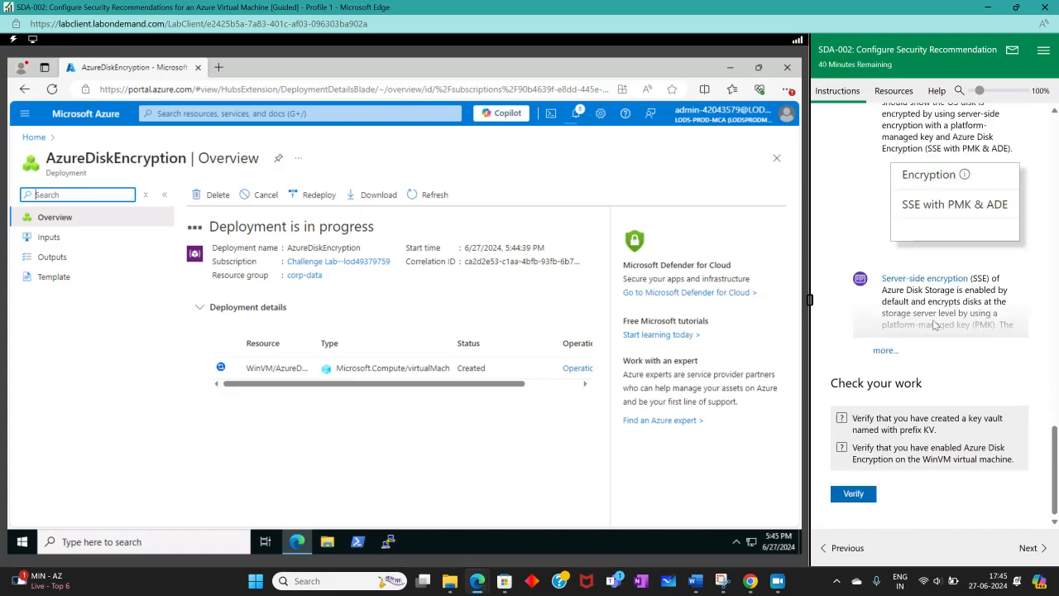
pyautogui.scroll(5, 934, 324)
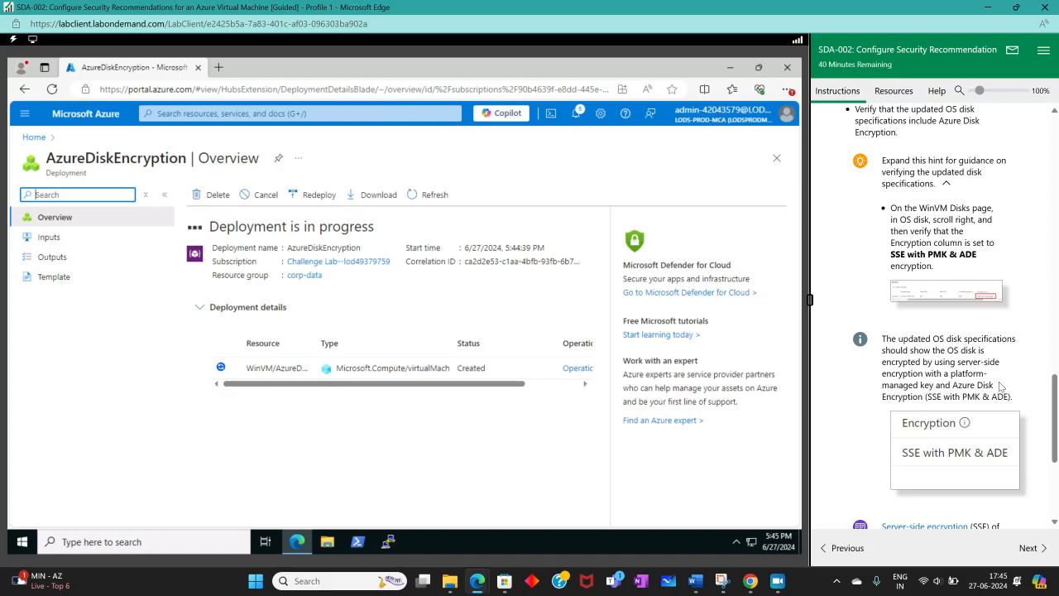
pyautogui.scroll(-3, 962, 407)
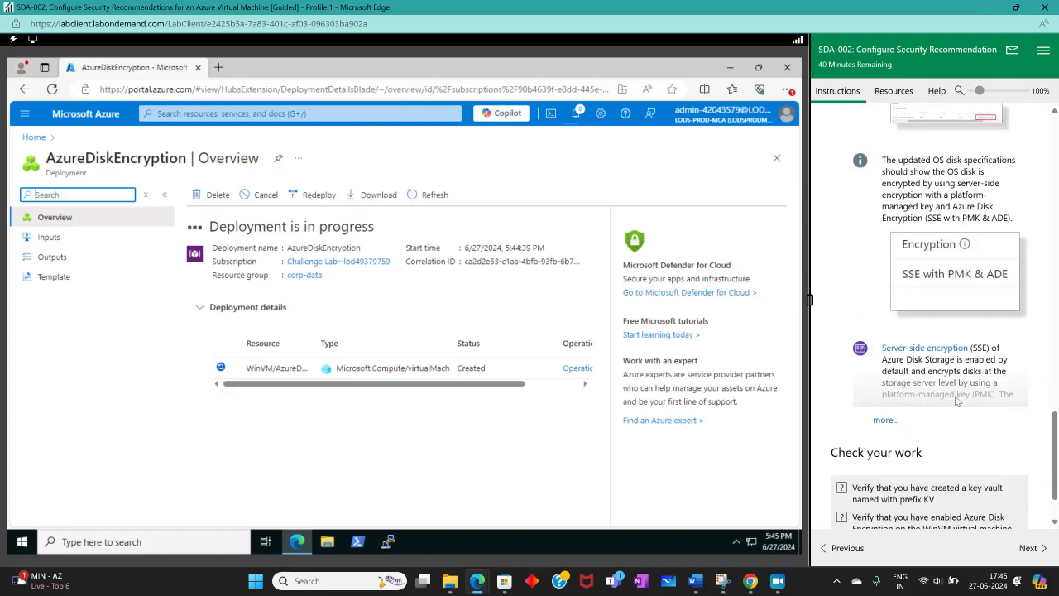
pyautogui.scroll(-1, 959, 402)
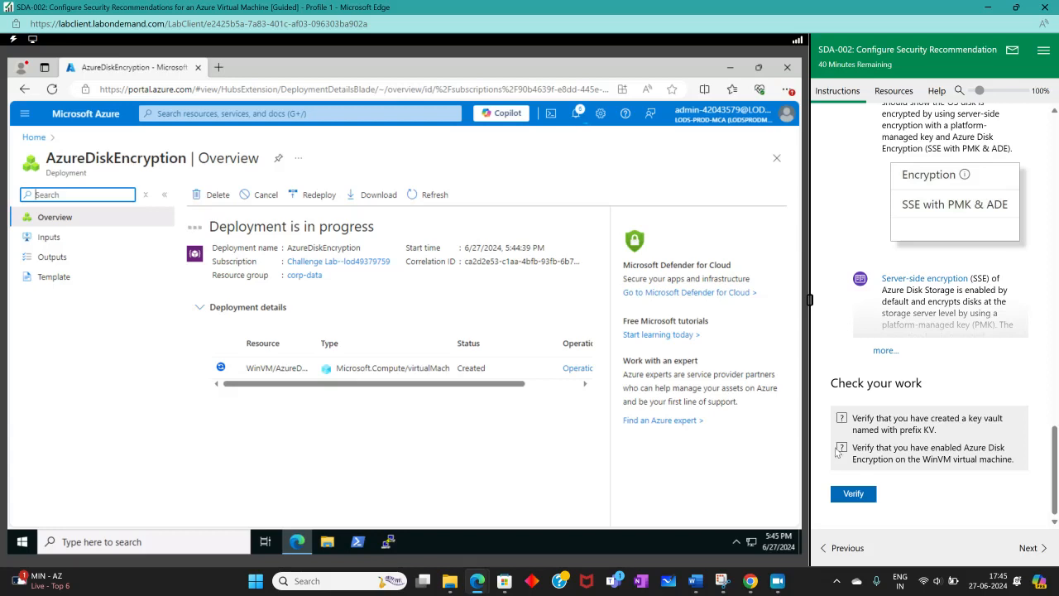
pyautogui.click(779, 580)
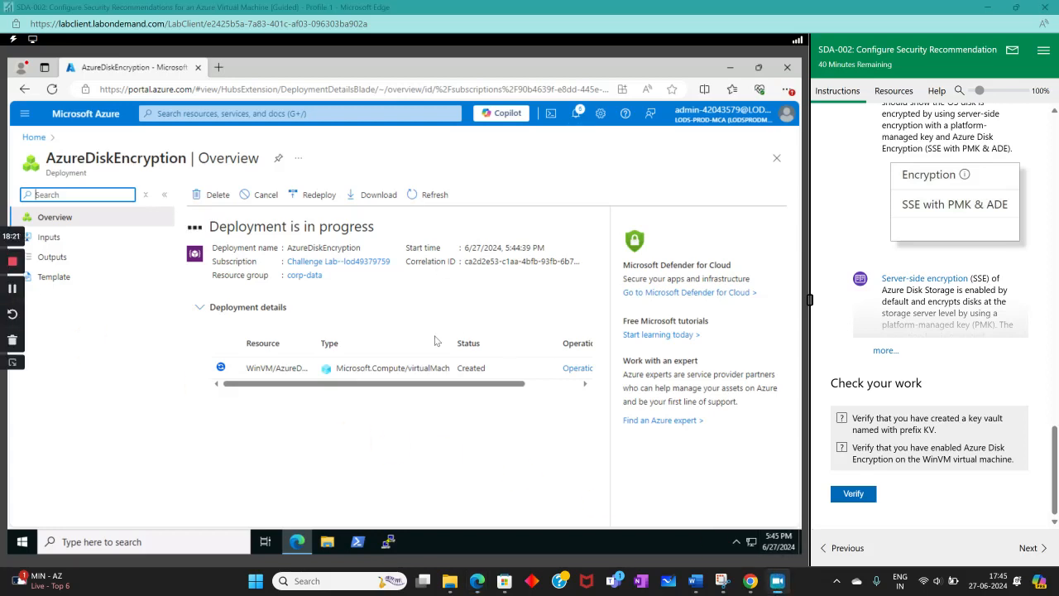
pyautogui.click(16, 287)
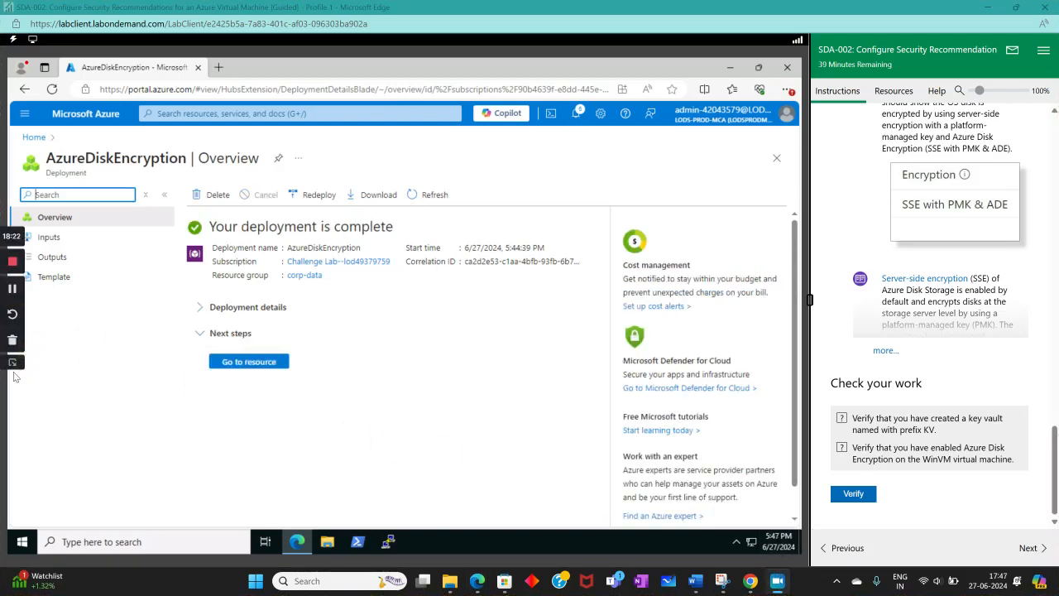
pyautogui.click(12, 367)
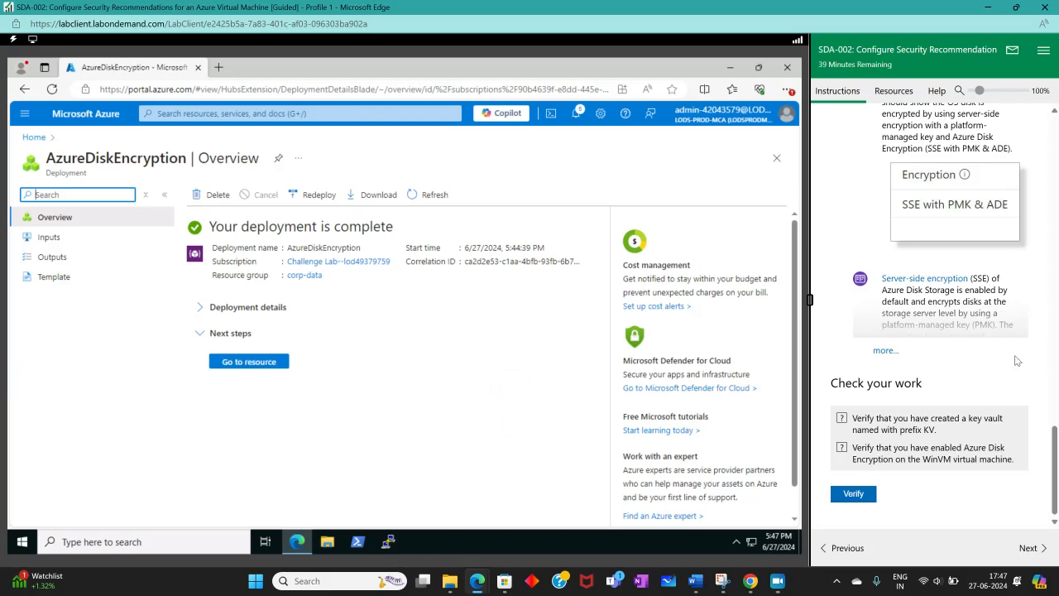
# Step: Open the Disks page of the WinVM virtual machine from the corp-data resource group
pyautogui.scroll(5, 902, 385)
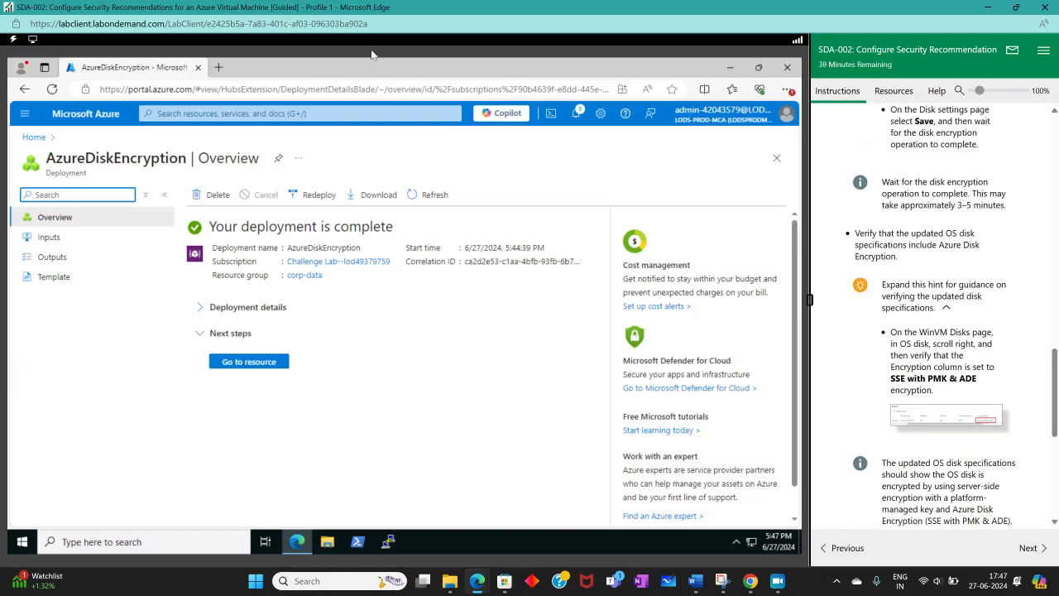
pyautogui.click(217, 116)
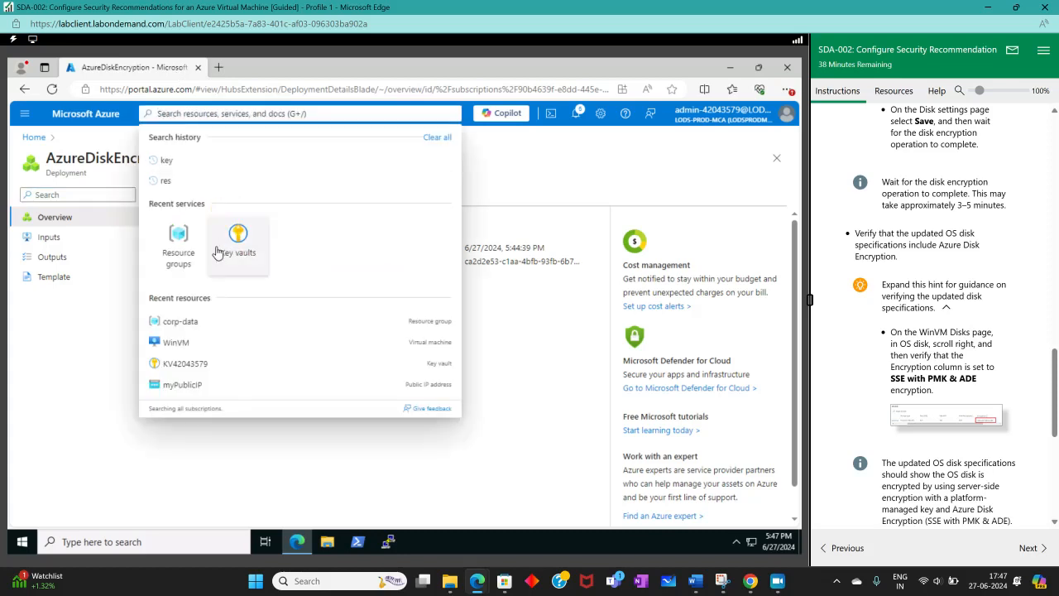
pyautogui.click(174, 240)
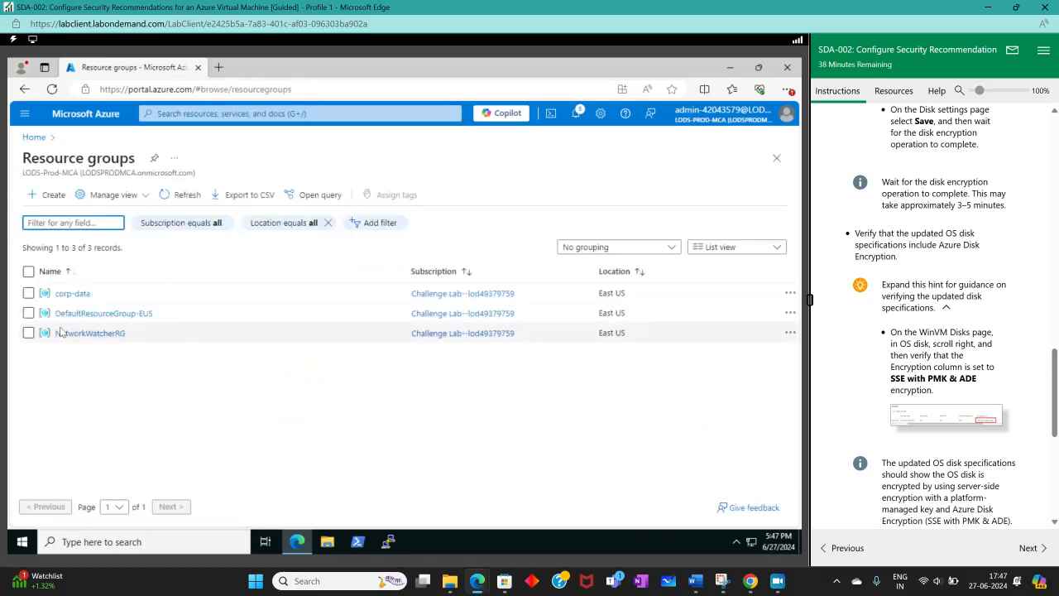
pyautogui.click(72, 293)
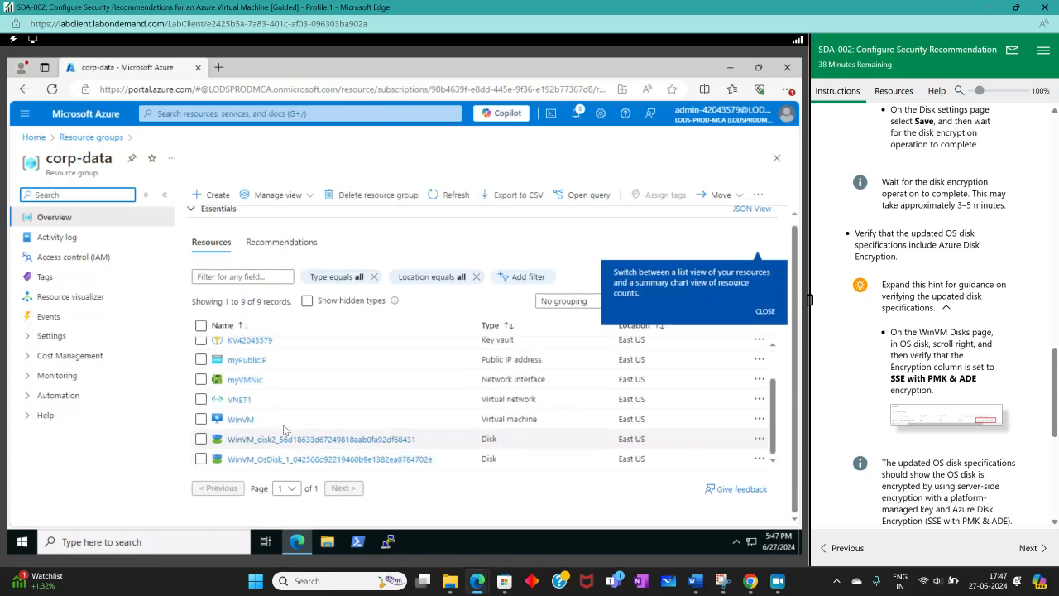
pyautogui.click(238, 419)
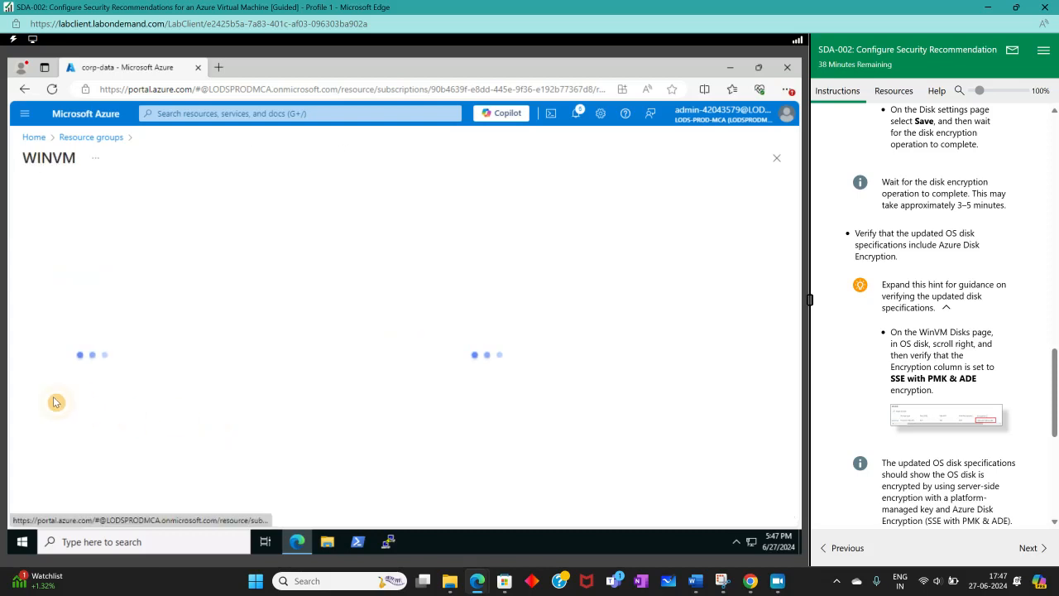
pyautogui.click(58, 375)
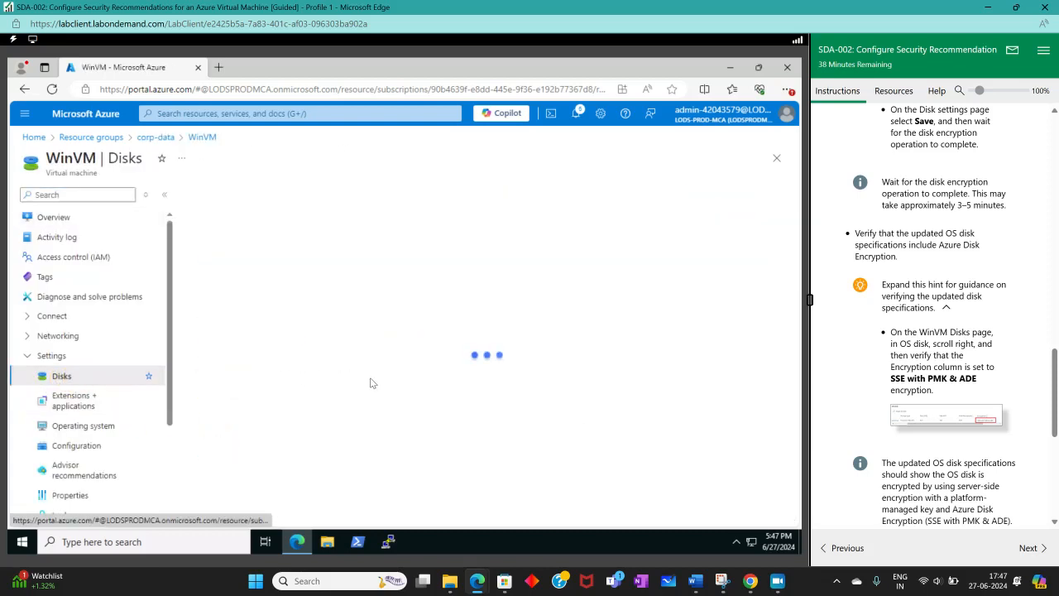
# Step: Check the Encryption column of WinVM's OS disk against the value expected in the lab instructions
pyautogui.moveTo(300, 366); pyautogui.dragTo(597, 401)
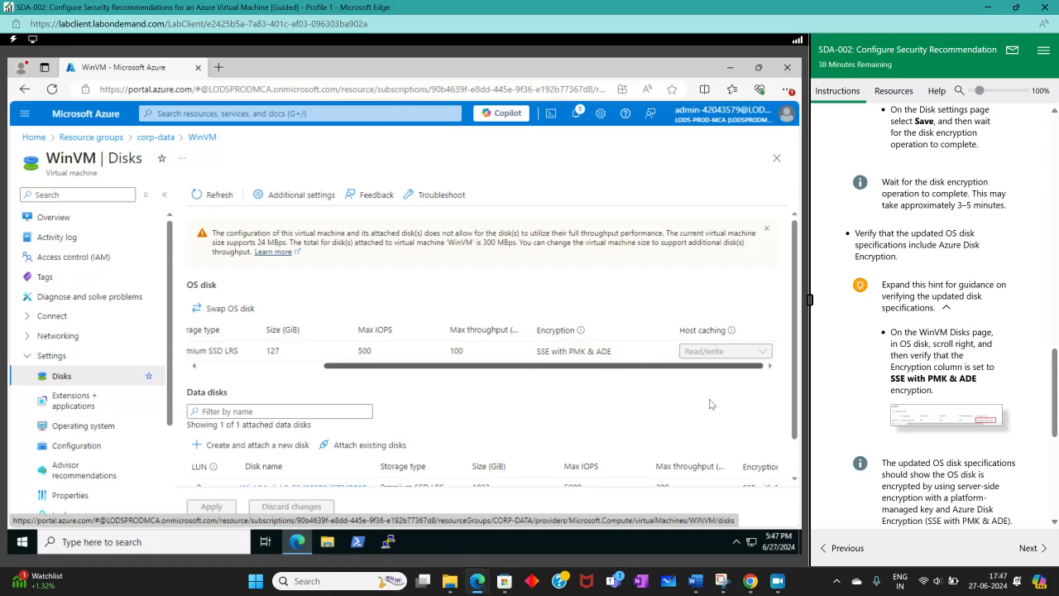
pyautogui.scroll(-3, 950, 405)
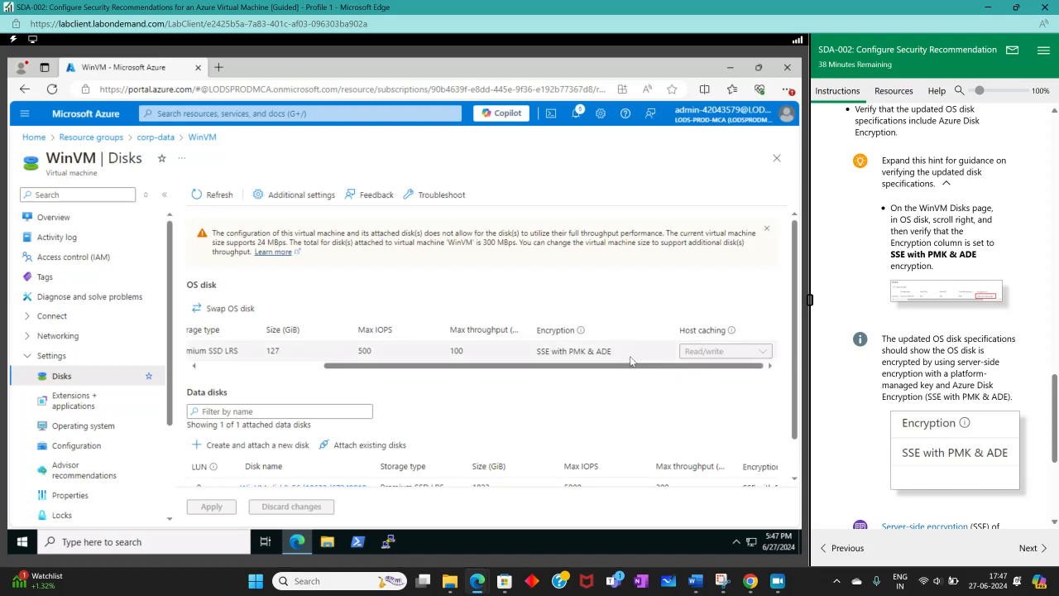
pyautogui.tripleClick(600, 351)
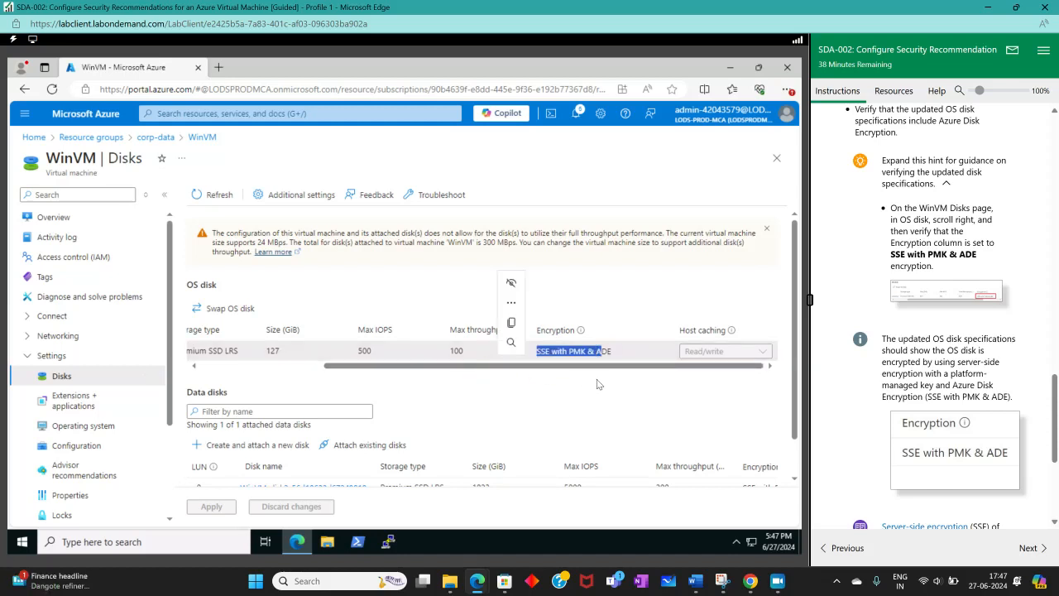
pyautogui.click(784, 422)
# Step: Run the lab's verification of the key vault creation and the Azure Disk Encryption on WinVM
pyautogui.scroll(-3, 926, 413)
pyautogui.click(856, 494)
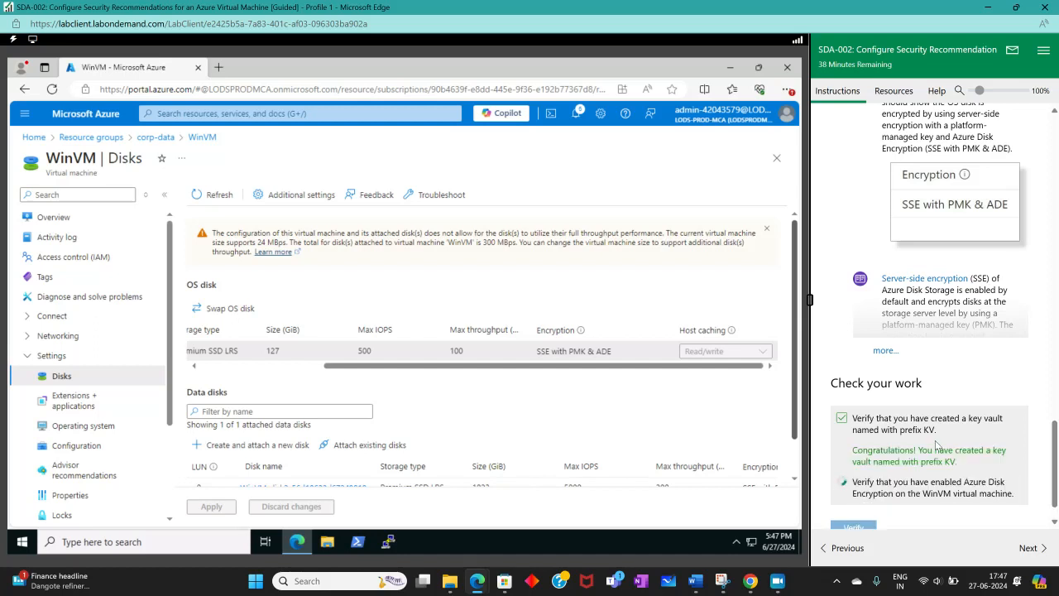
pyautogui.scroll(-1, 936, 457)
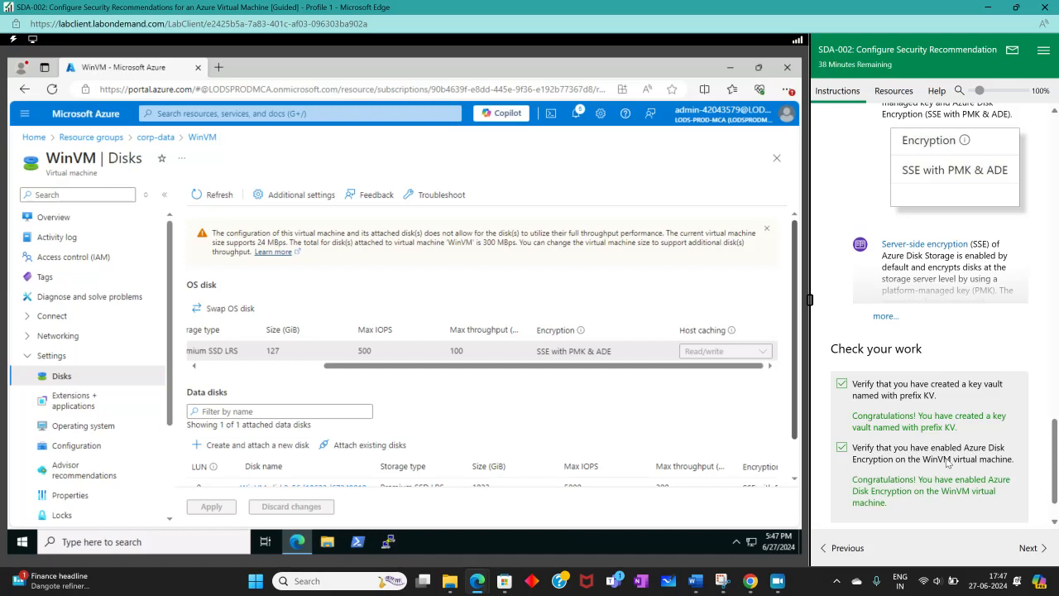
pyautogui.scroll(-1, 973, 454)
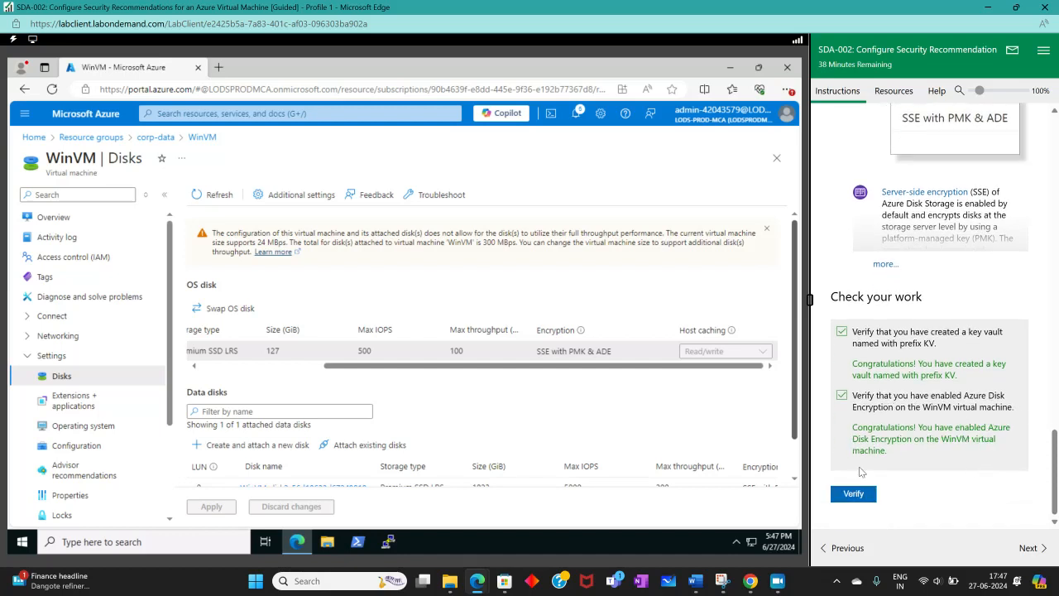
# Step: Proceed to the lab's summary page and submit the lab for grading
pyautogui.click(1038, 550)
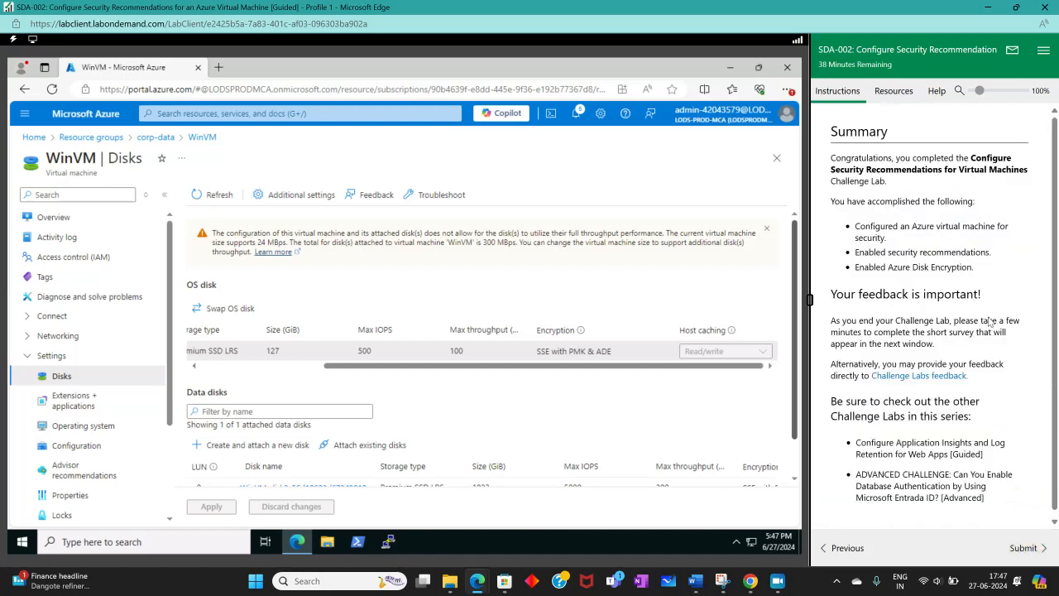
pyautogui.scroll(-1, 1055, 506)
pyautogui.click(1029, 548)
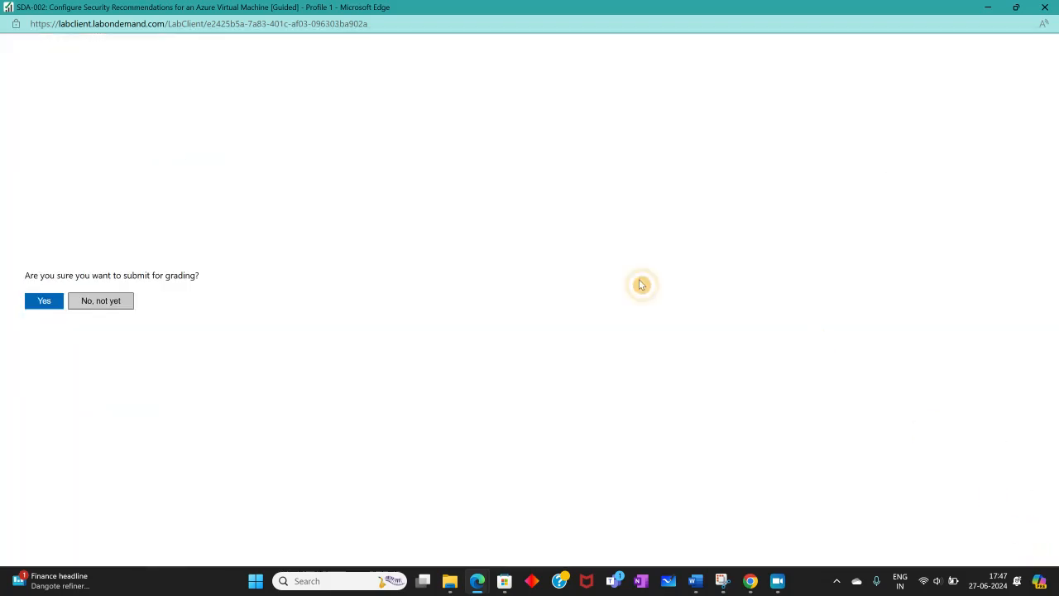
pyautogui.click(58, 306)
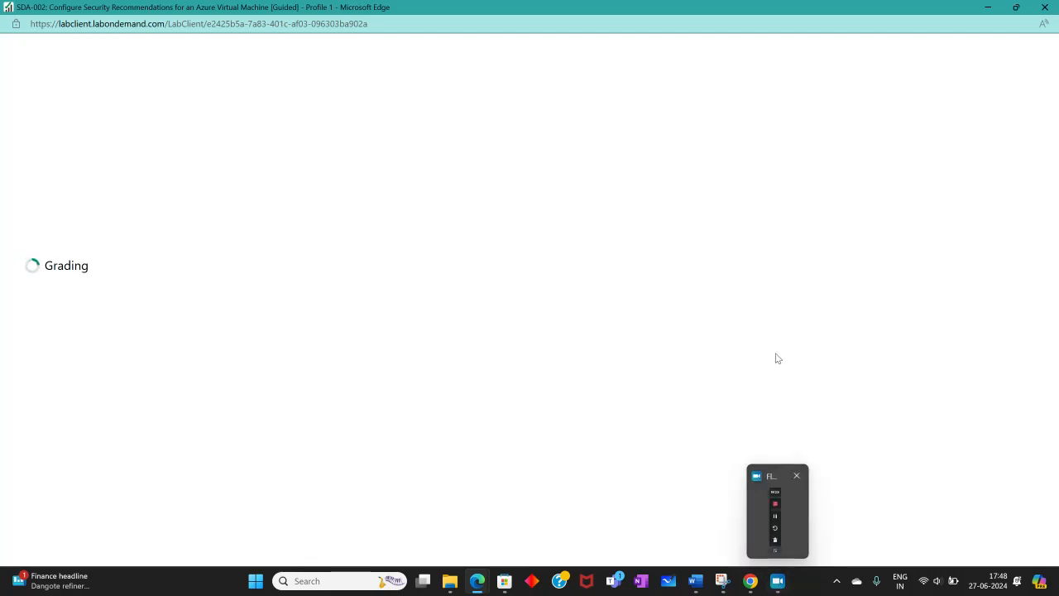
pyautogui.click(777, 580)
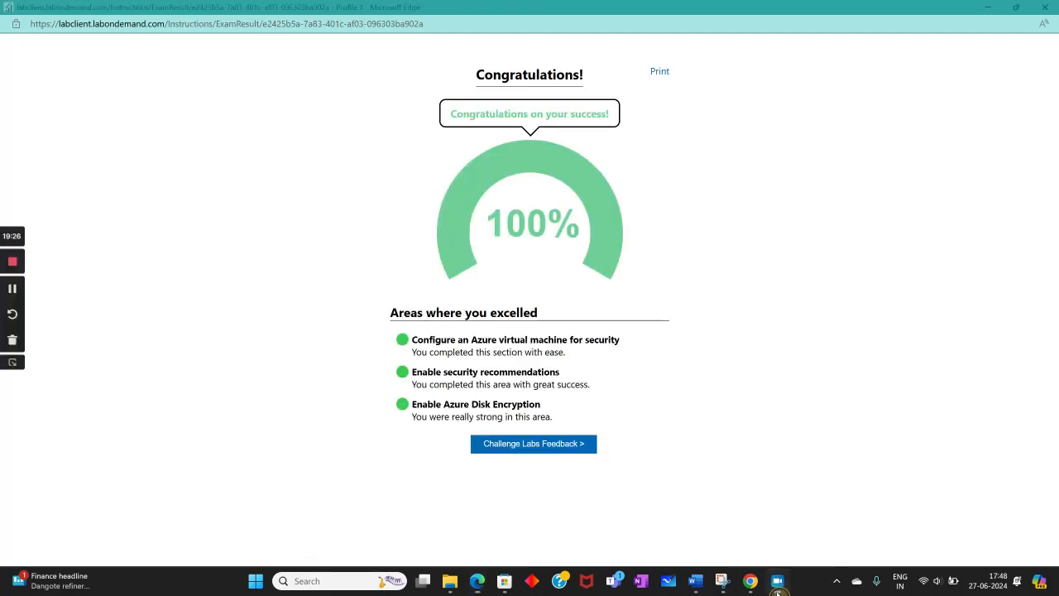